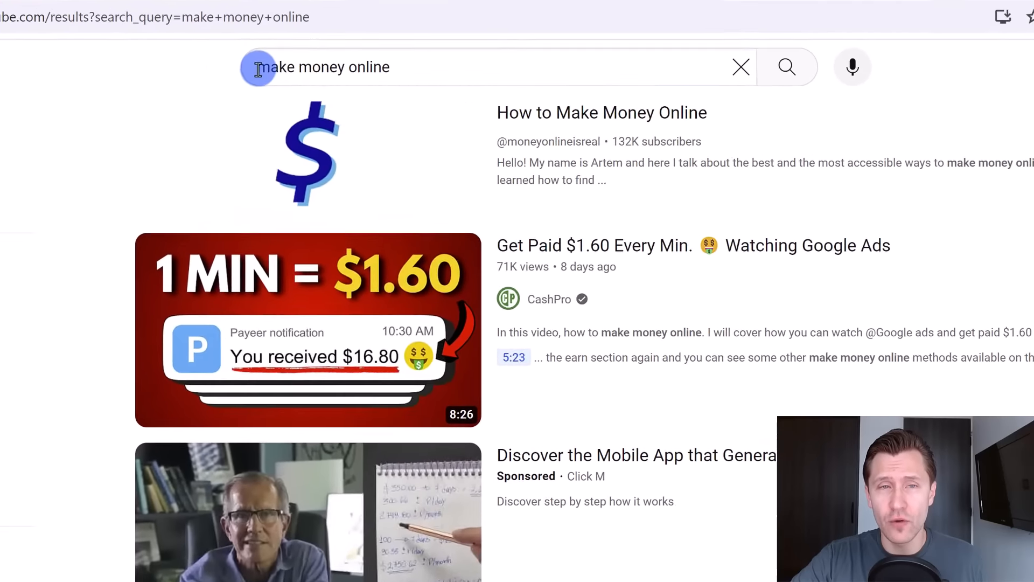
pyautogui.moveTo(310, 78); pyautogui.dragTo(412, 76)
pyautogui.click(394, 77)
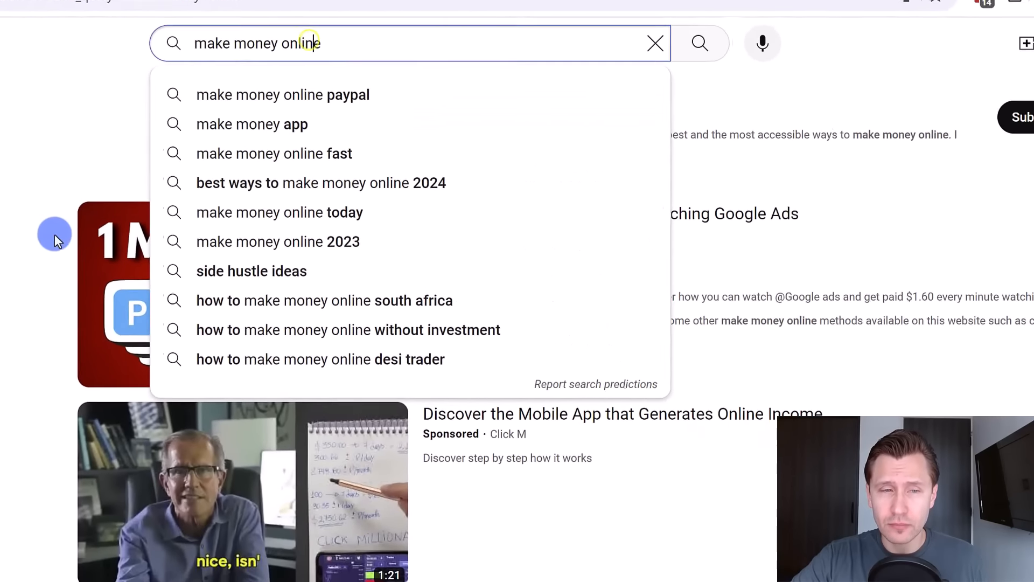
pyautogui.click(68, 259)
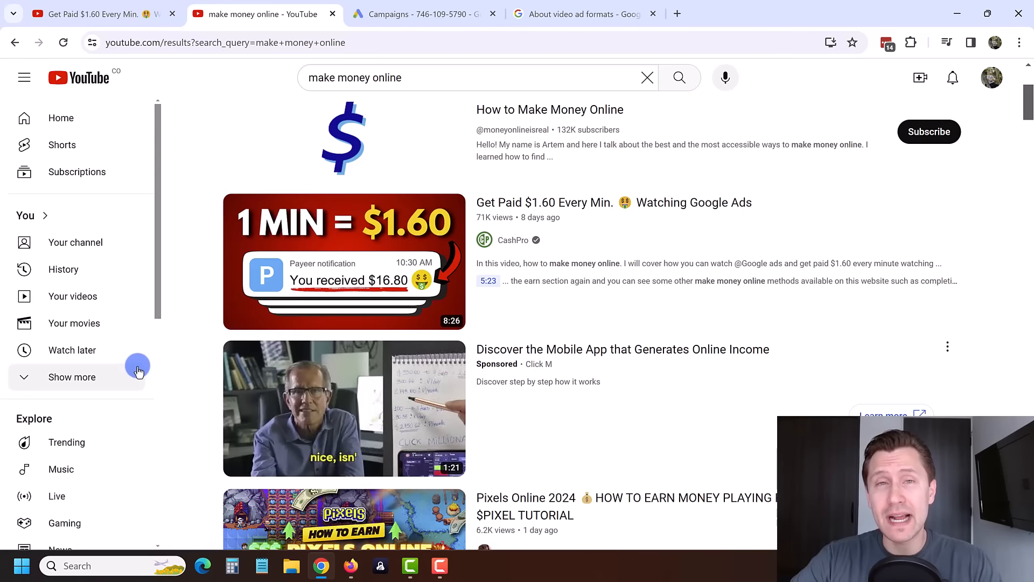
# Step: Close the two YouTube tabs and switch to the Google Ads campaigns page at ads.google.com
pyautogui.click(172, 17)
pyautogui.click(173, 17)
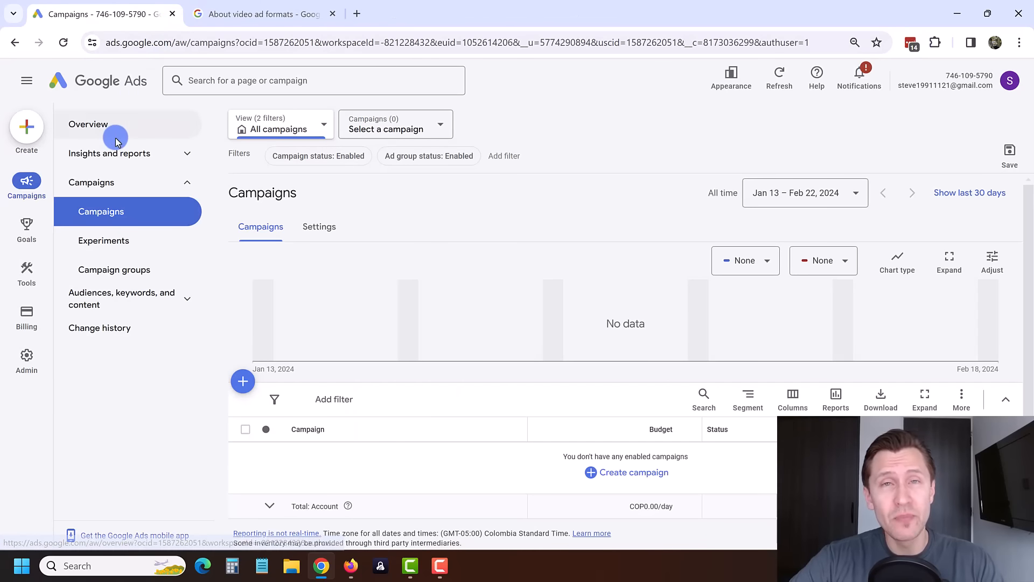
pyautogui.click(165, 42)
pyautogui.moveTo(165, 43); pyautogui.dragTo(102, 42)
pyautogui.click(231, 47)
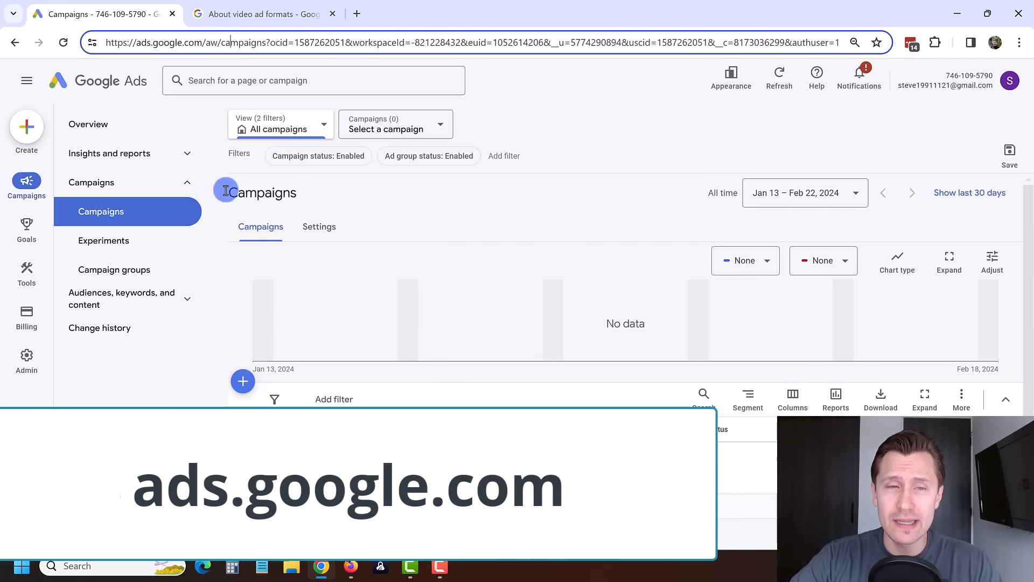
# Step: Start a new campaign from the Campaigns overview
pyautogui.click(130, 216)
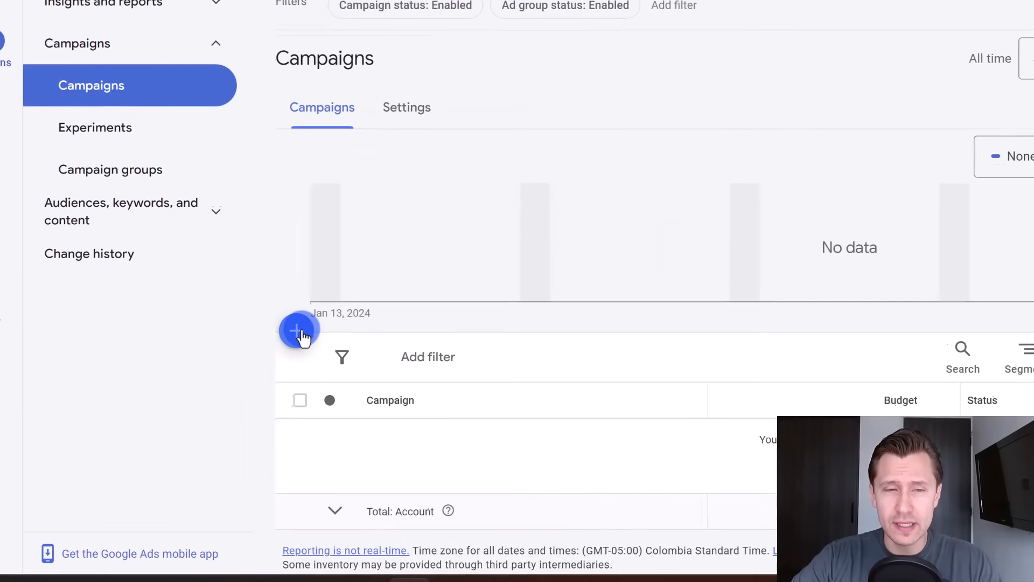
pyautogui.click(299, 333)
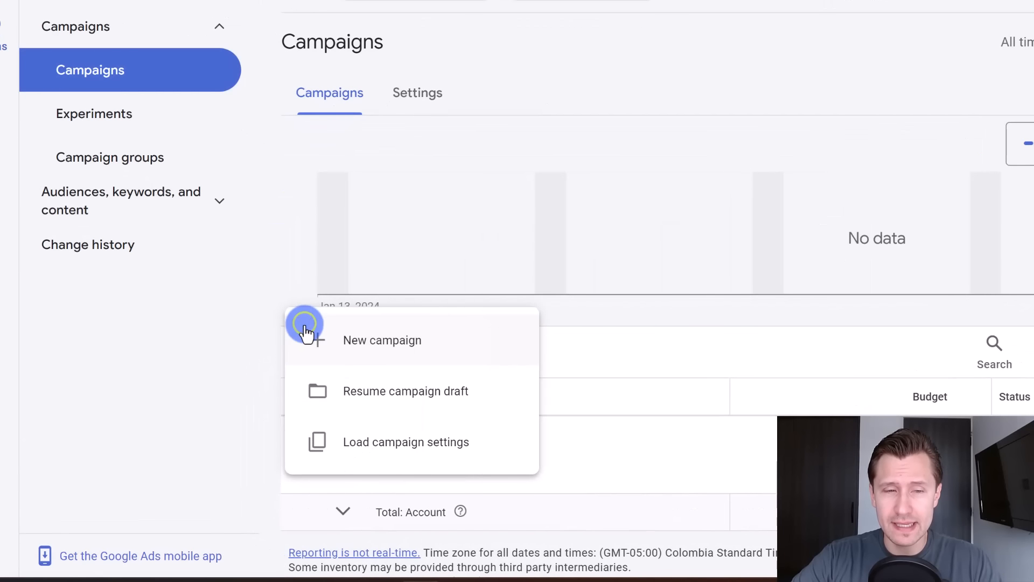
pyautogui.click(388, 348)
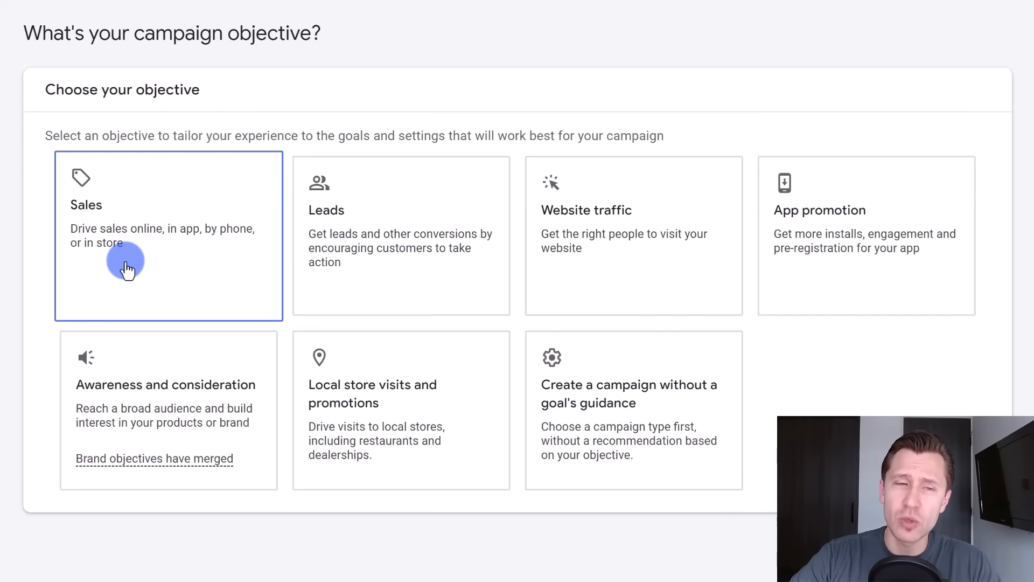
# Step: Try the Website traffic objective and review the campaign types it offers, including Video
pyautogui.click(404, 285)
pyautogui.click(644, 221)
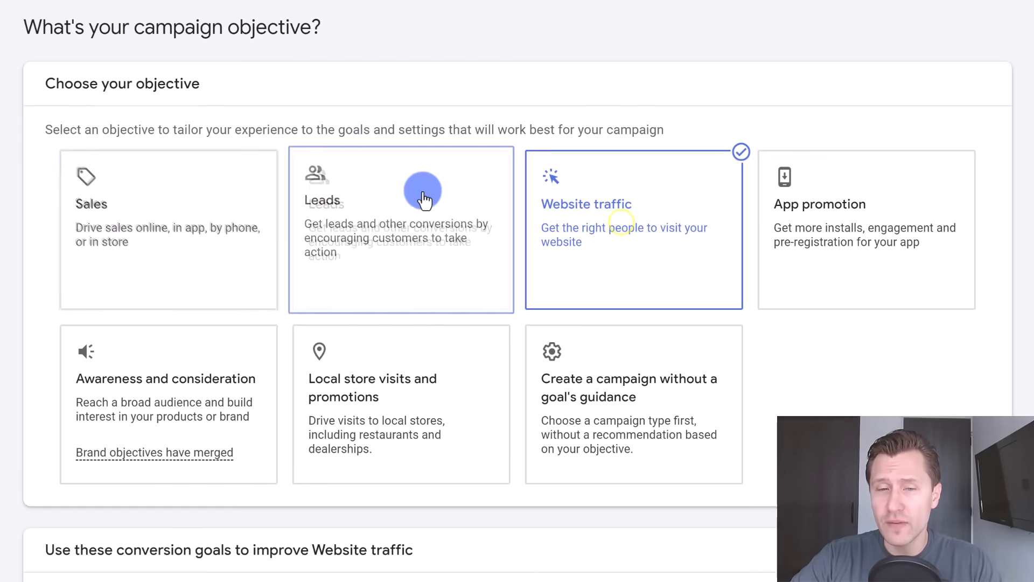
pyautogui.scroll(-5, 426, 215)
pyautogui.click(979, 563)
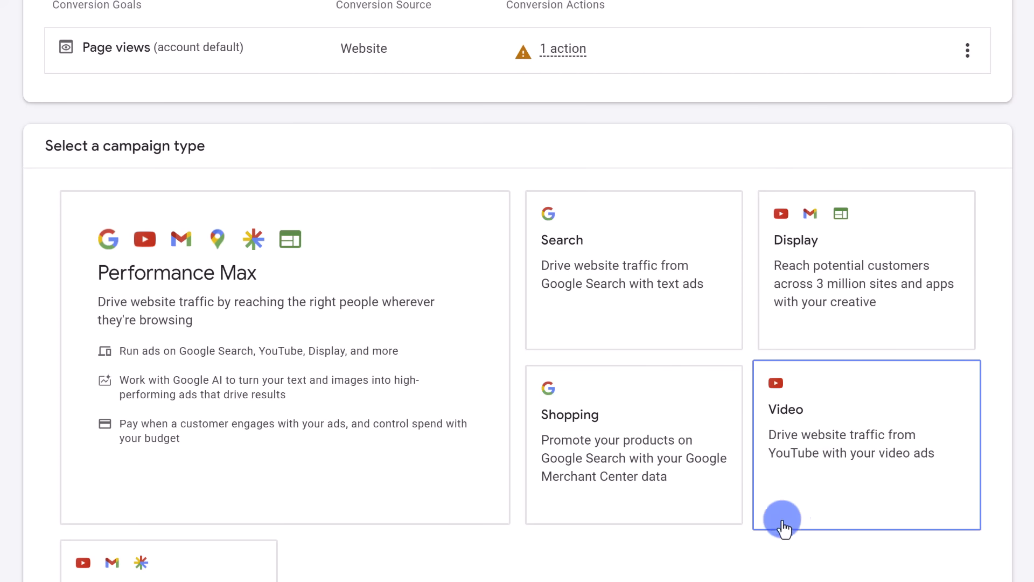
pyautogui.scroll(10, 724, 524)
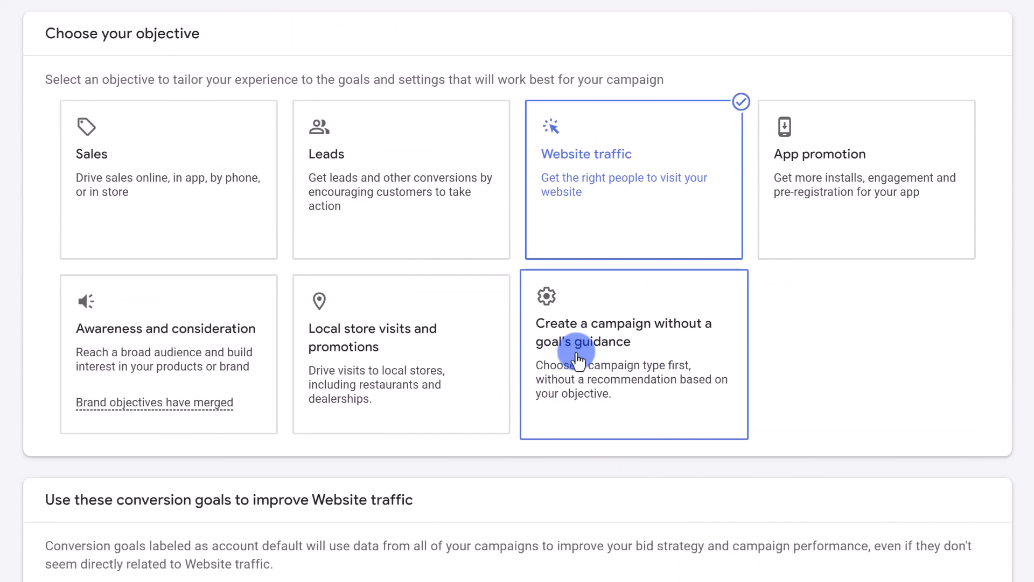
# Step: Choose to create the campaign without a goal's guidance and select Video as the campaign type
pyautogui.click(623, 363)
pyautogui.scroll(-15, 619, 346)
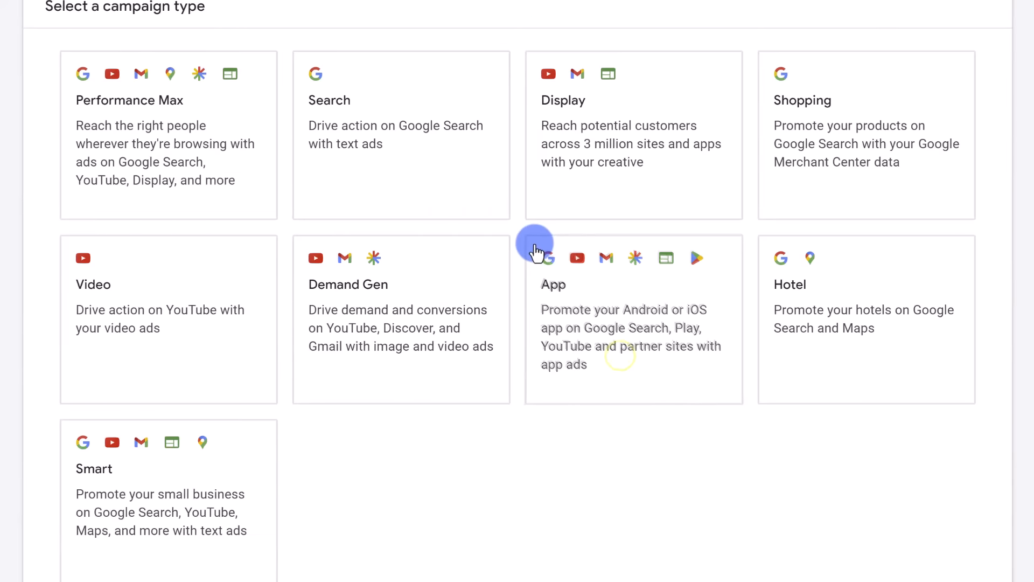
pyautogui.scroll(2, 96, 331)
pyautogui.click(329, 347)
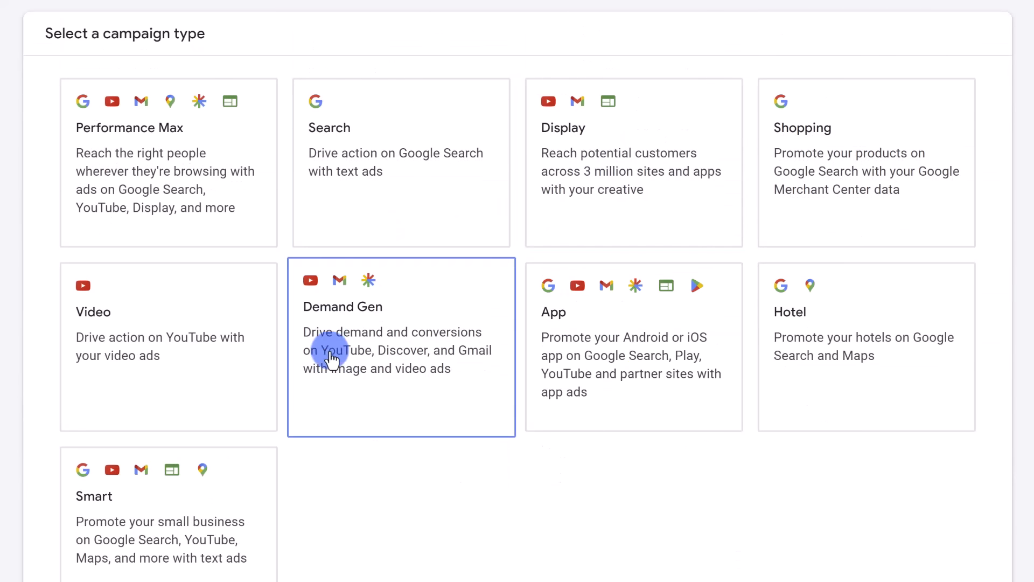
pyautogui.click(196, 341)
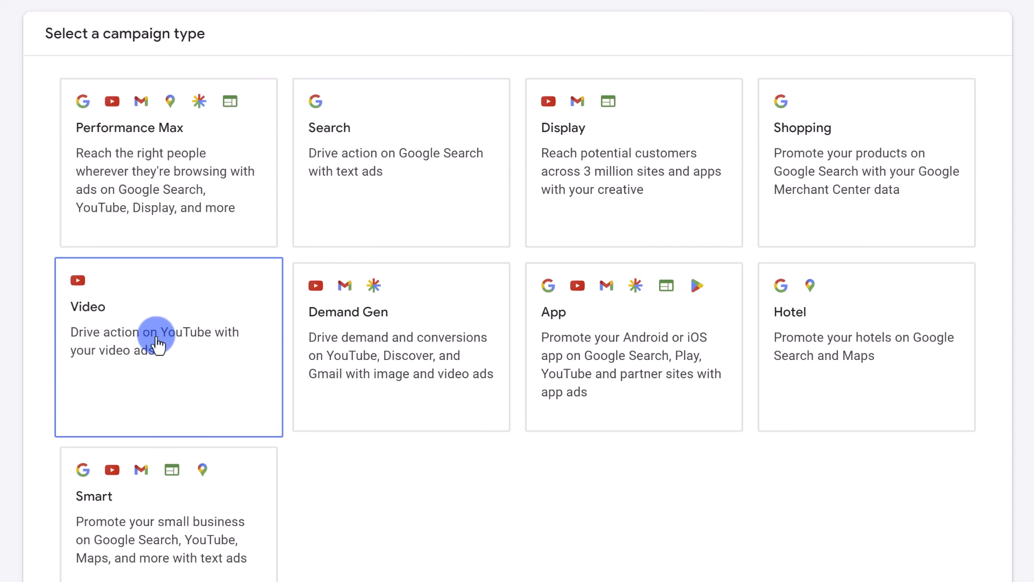
pyautogui.click(157, 342)
# Step: Review the video campaign subtypes, examining which ad formats Video views and Efficient reach can use
pyautogui.scroll(-5, 2, 323)
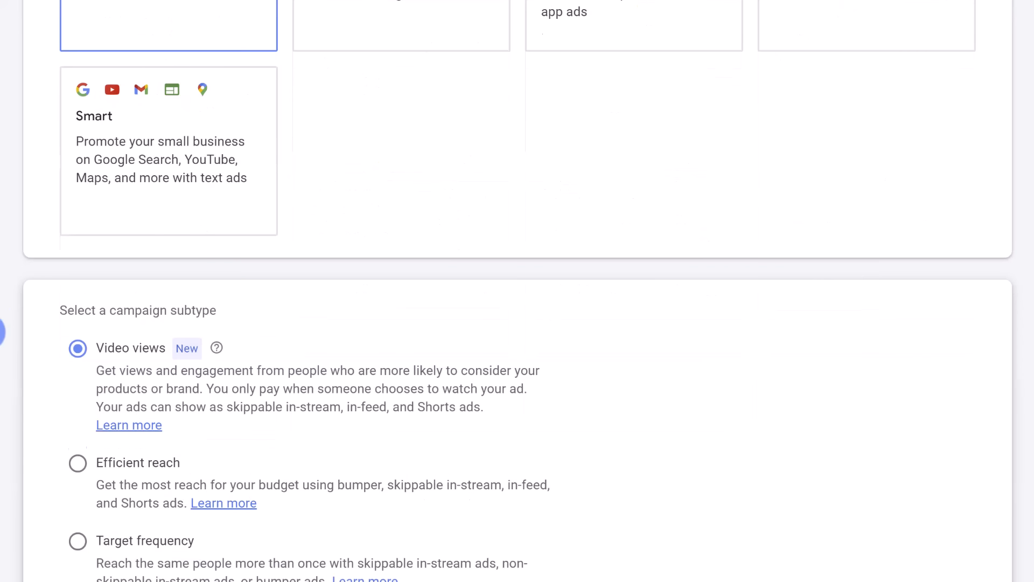
pyautogui.scroll(-4, 2, 323)
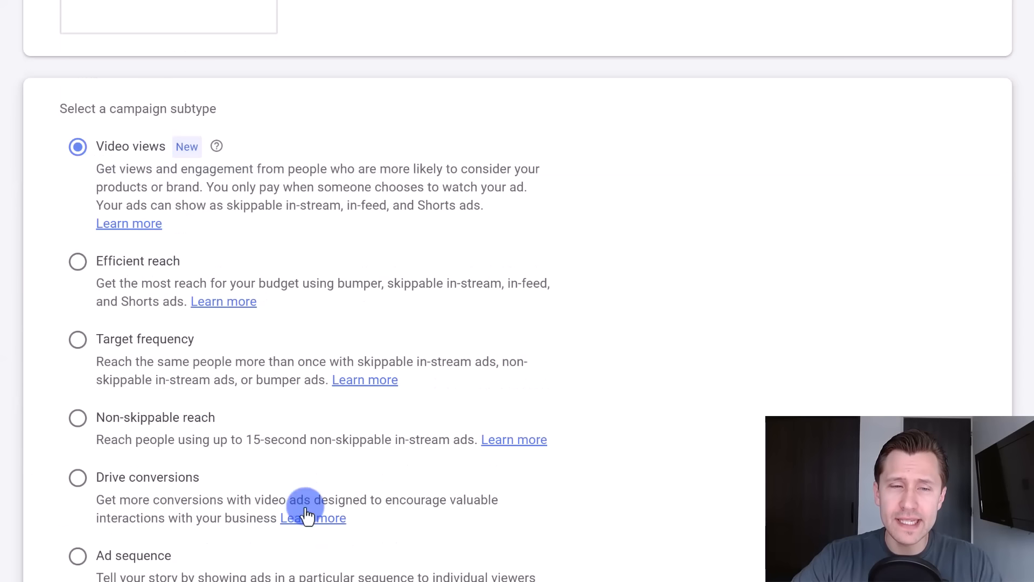
pyautogui.scroll(-2, 243, 197)
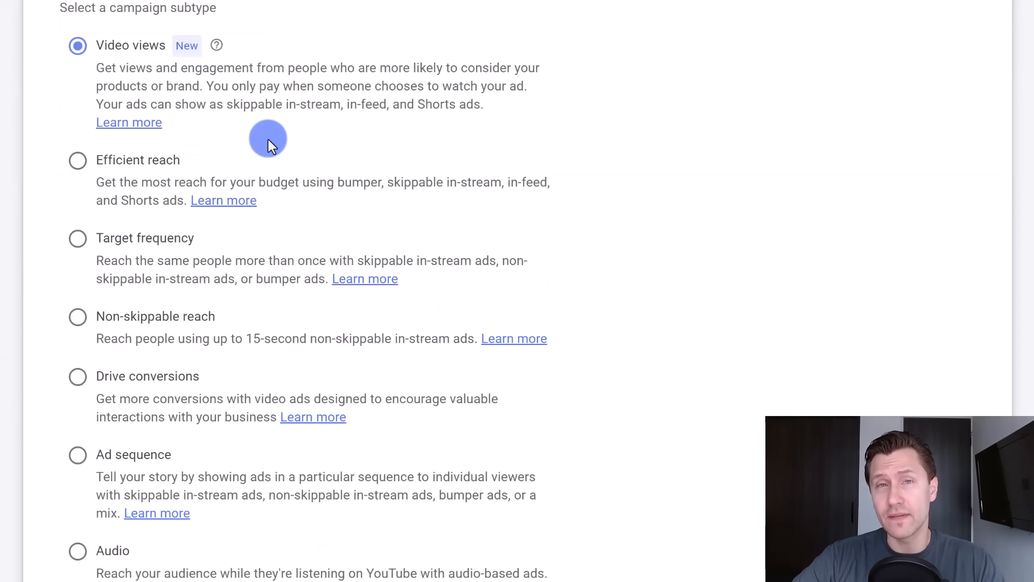
pyautogui.moveTo(229, 104); pyautogui.dragTo(483, 104)
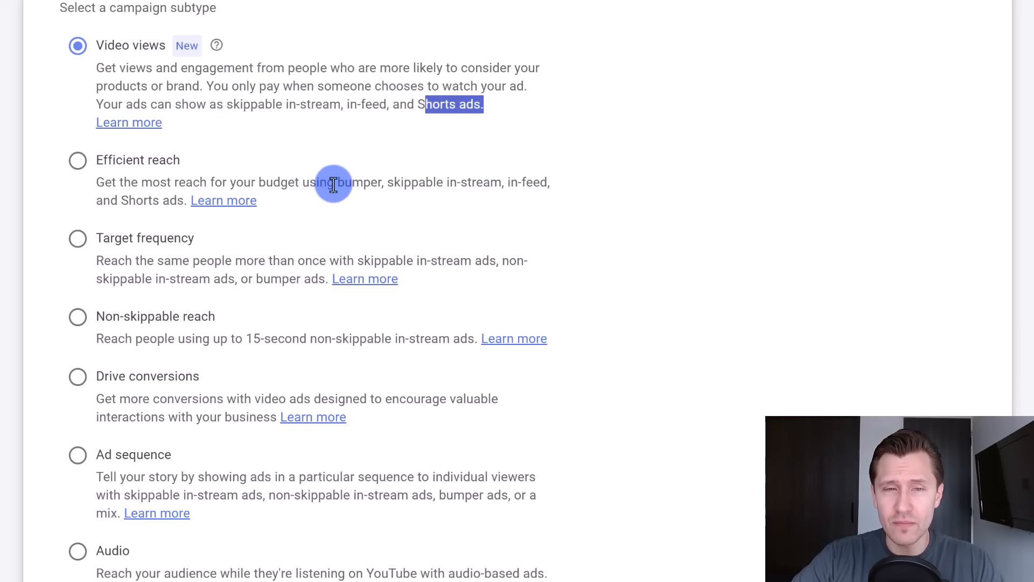
pyautogui.moveTo(337, 182); pyautogui.dragTo(425, 182)
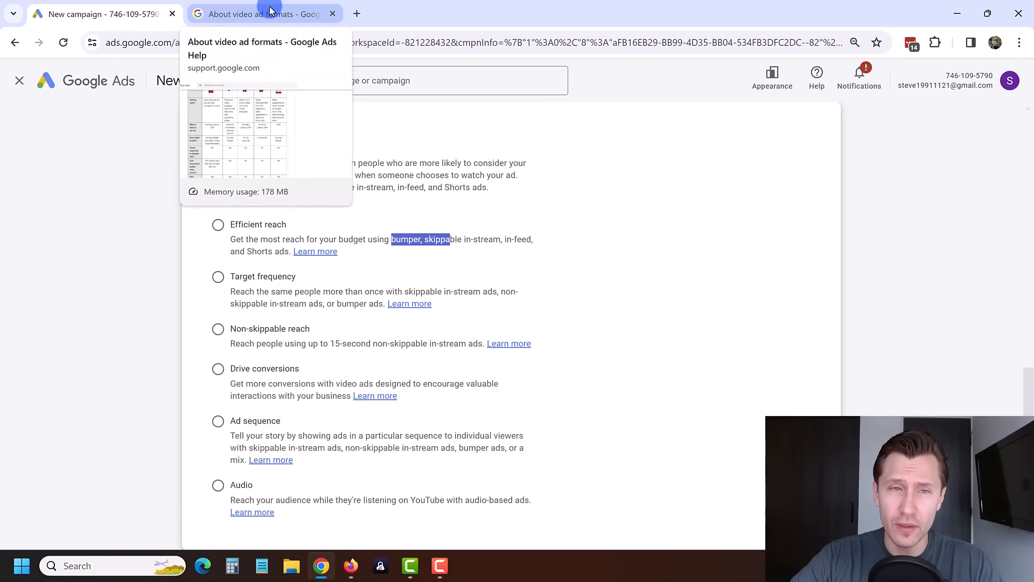
# Step: Switch to the Google Ads Help article on video ad formats and compare the formats in its table, including Bumper and Non-skippable in-stream
pyautogui.click(264, 14)
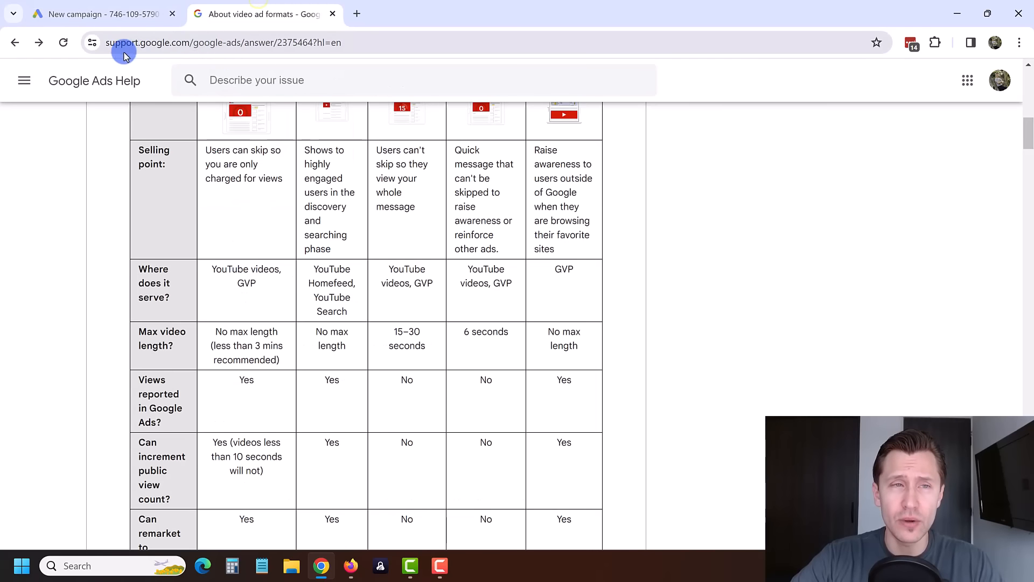
pyautogui.moveTo(112, 41); pyautogui.dragTo(360, 54)
pyautogui.click(301, 43)
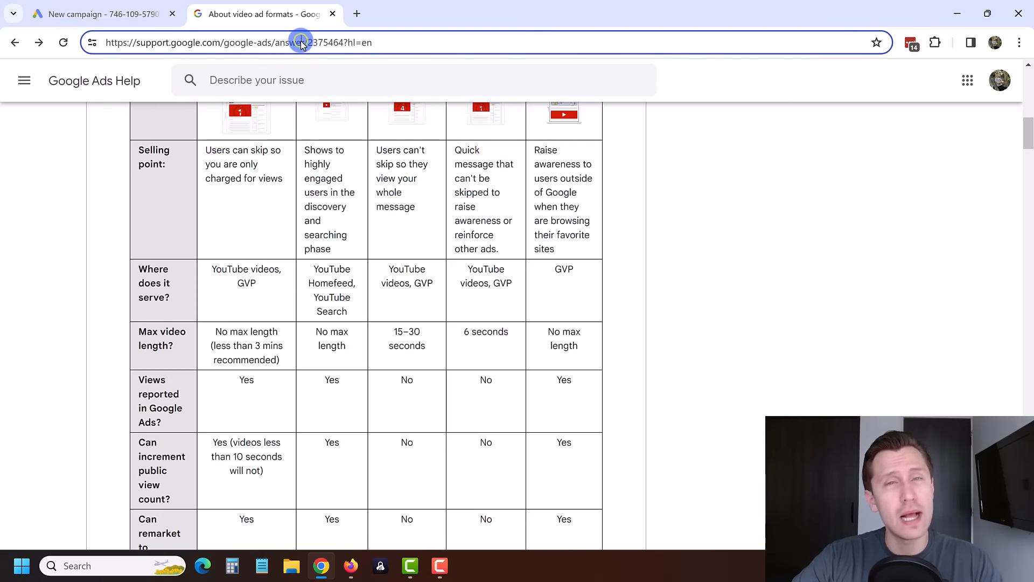
pyautogui.scroll(3, 264, 260)
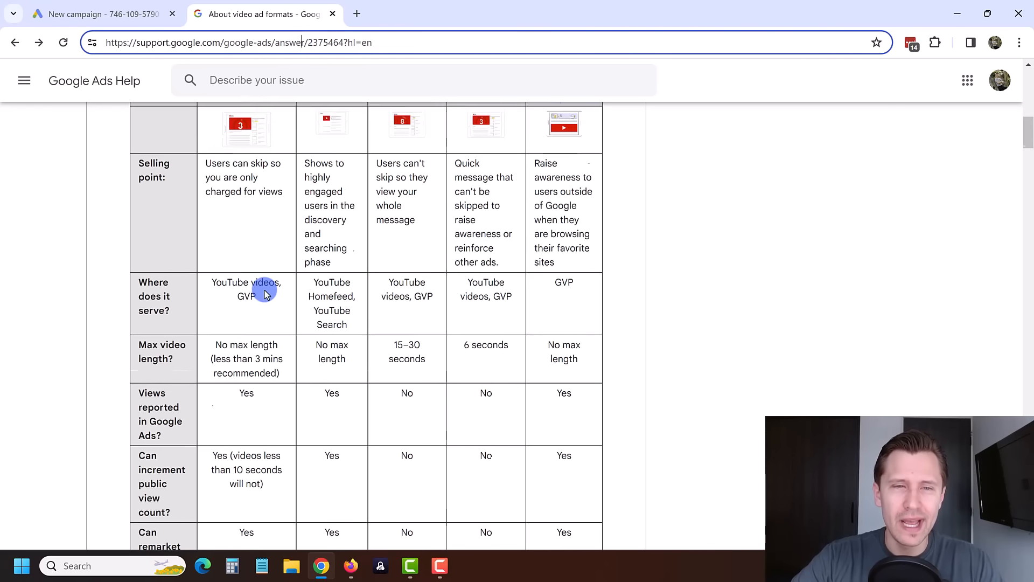
pyautogui.moveTo(216, 186); pyautogui.dragTo(599, 210)
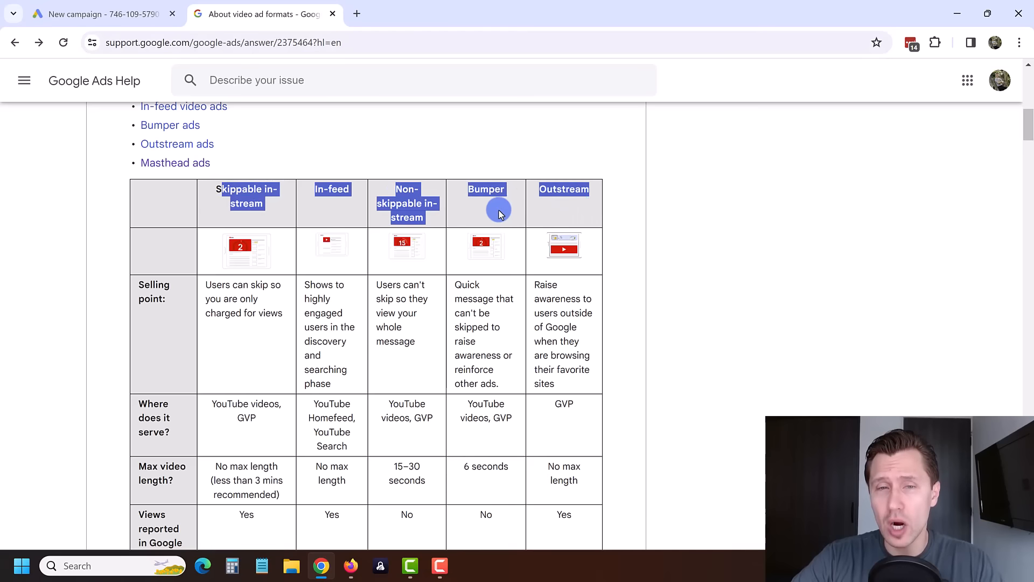
pyautogui.click(474, 221)
pyautogui.doubleClick(467, 189)
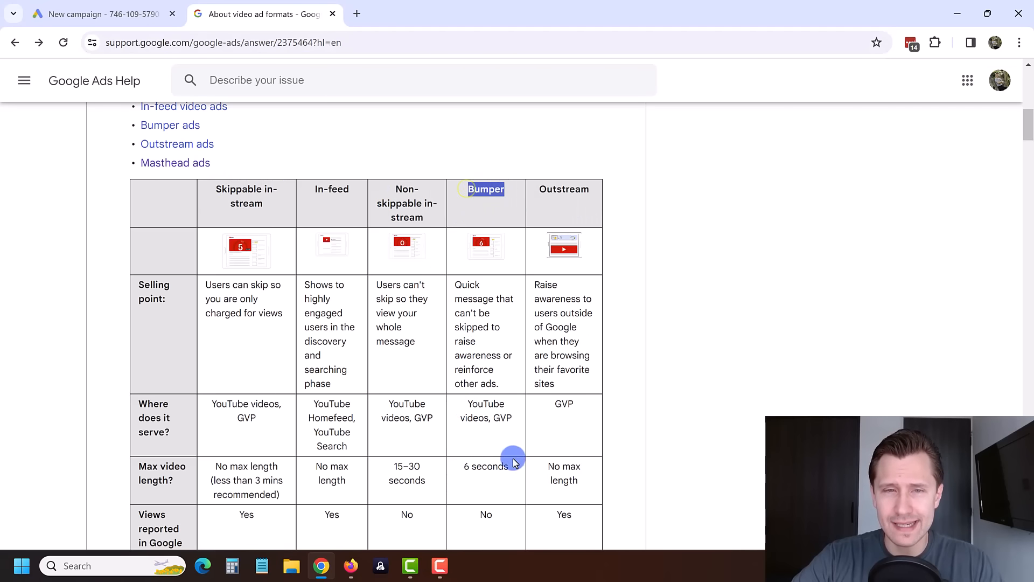
pyautogui.moveTo(395, 193); pyautogui.dragTo(420, 224)
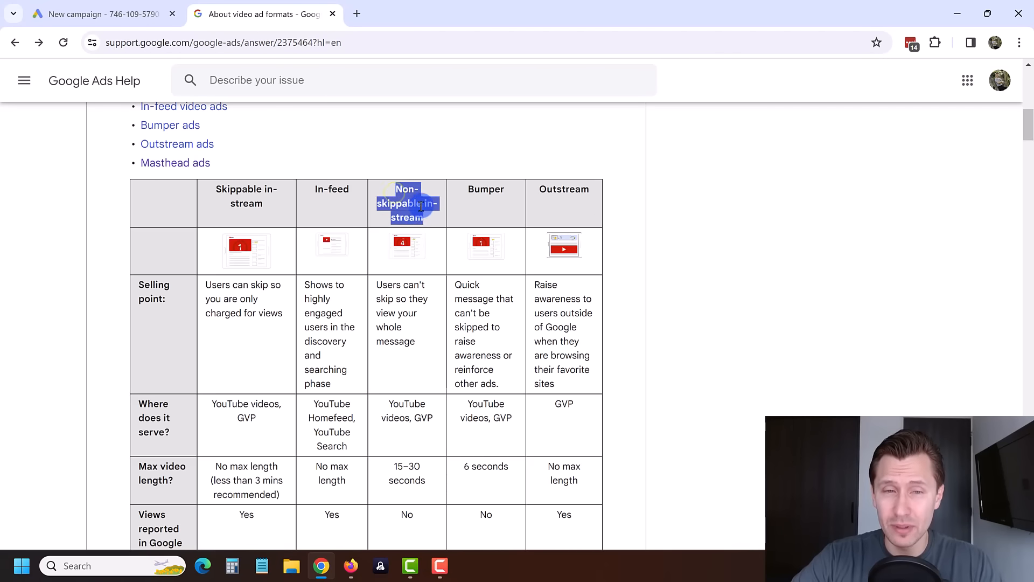
pyautogui.scroll(-1, 454, 397)
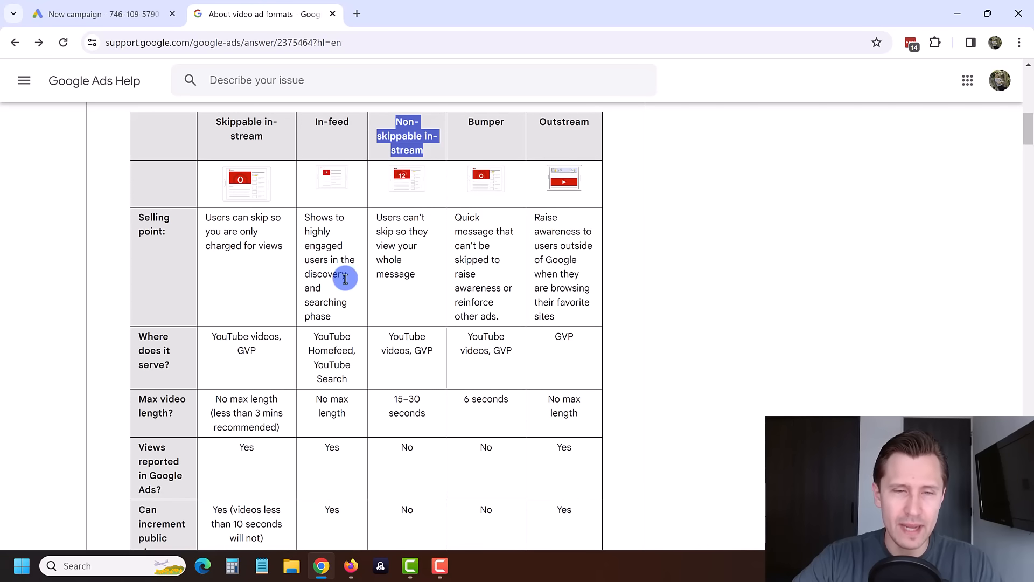
# Step: Examine the Skippable in-stream column in the formats table, focusing on its maximum video length
pyautogui.scroll(1, 346, 266)
pyautogui.moveTo(225, 188); pyautogui.dragTo(277, 203)
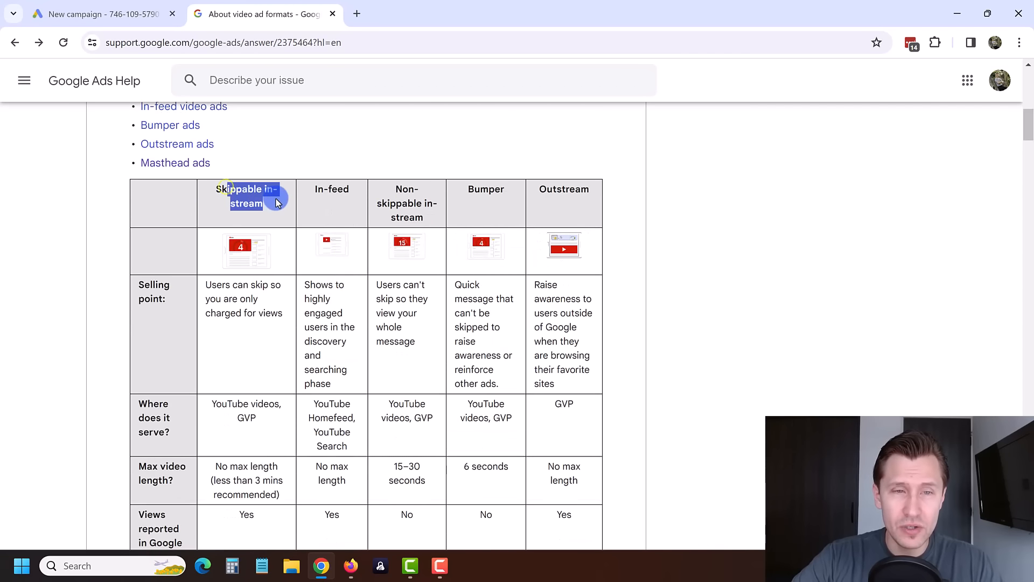
pyautogui.scroll(-1, 263, 323)
pyautogui.moveTo(210, 400); pyautogui.dragTo(271, 426)
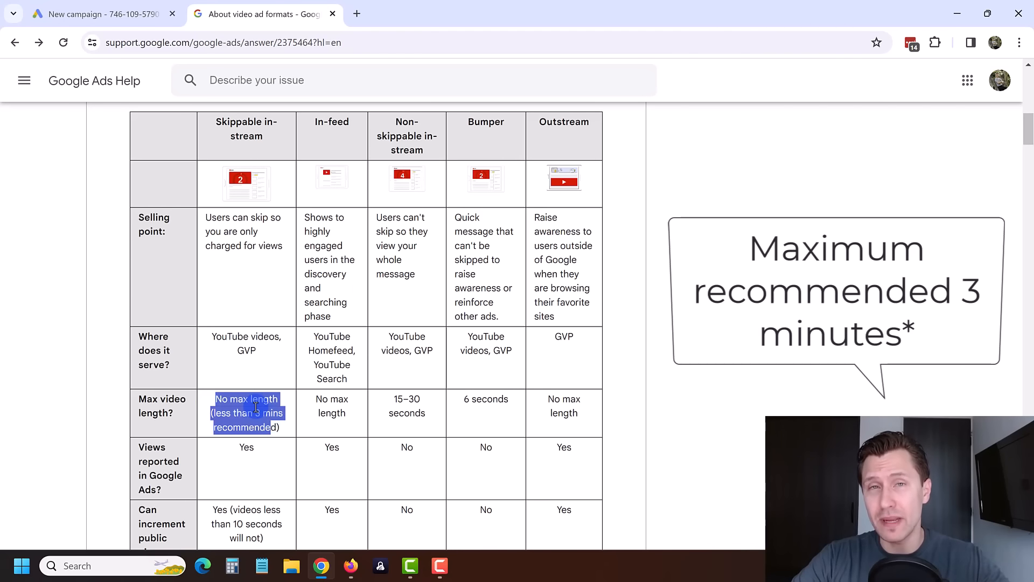
pyautogui.scroll(1, 298, 251)
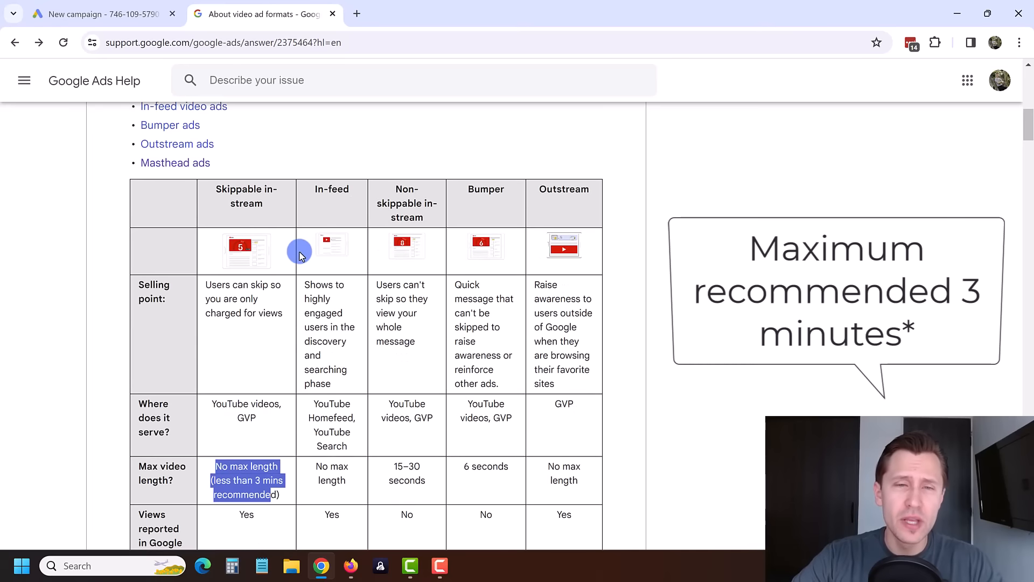
pyautogui.scroll(-1, 300, 257)
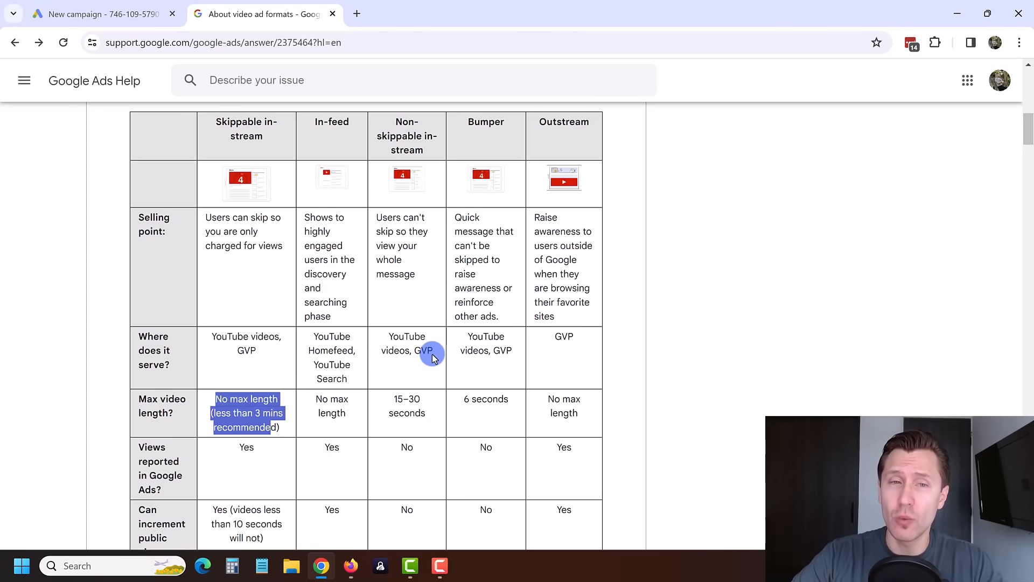
pyautogui.scroll(2, 432, 358)
# Step: Return to the new campaign and examine the Video views subtype's purpose and the ad formats it supports
pyautogui.click(127, 11)
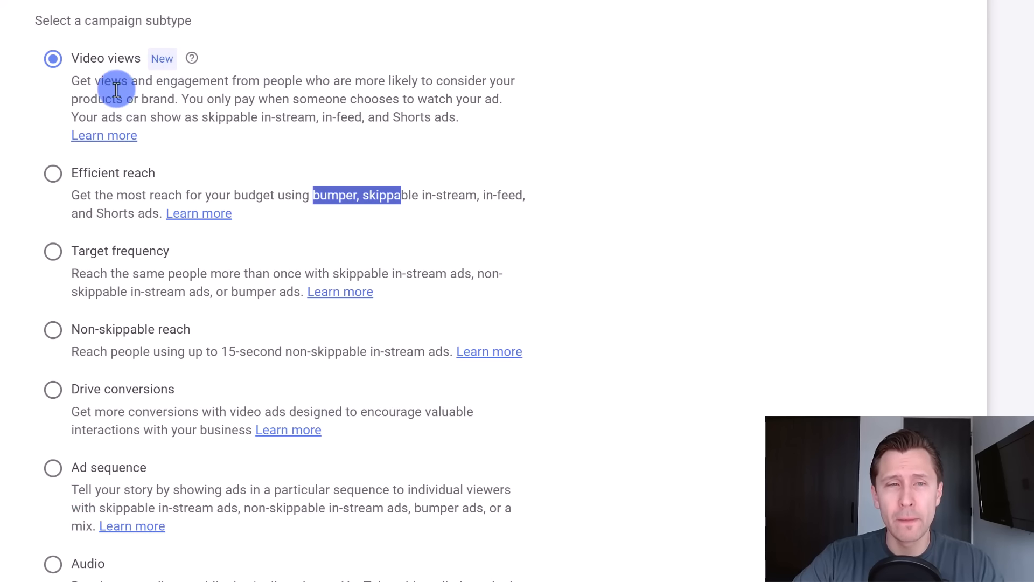
pyautogui.moveTo(86, 84); pyautogui.dragTo(324, 113)
pyautogui.click(243, 114)
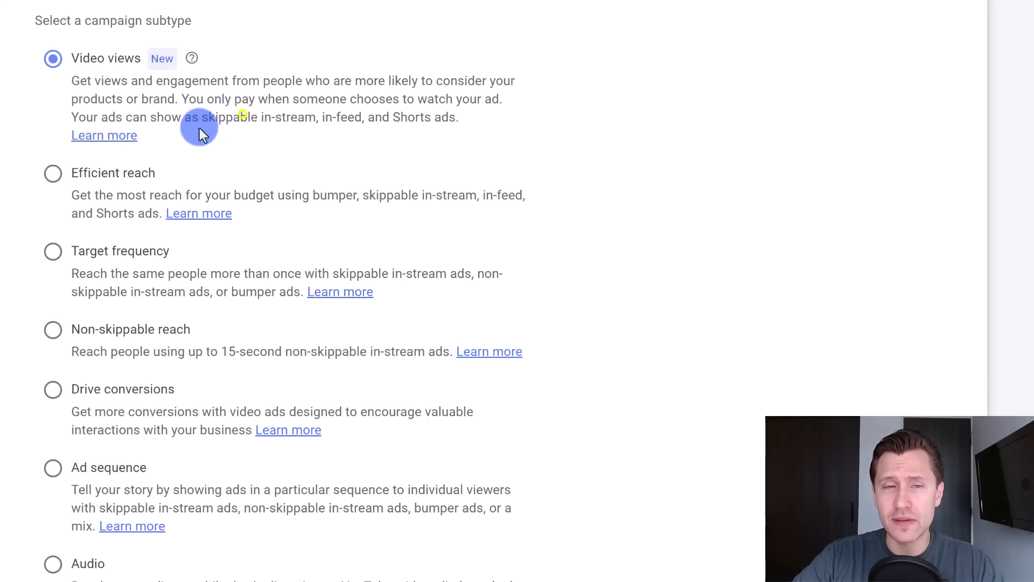
pyautogui.moveTo(203, 114); pyautogui.dragTo(457, 122)
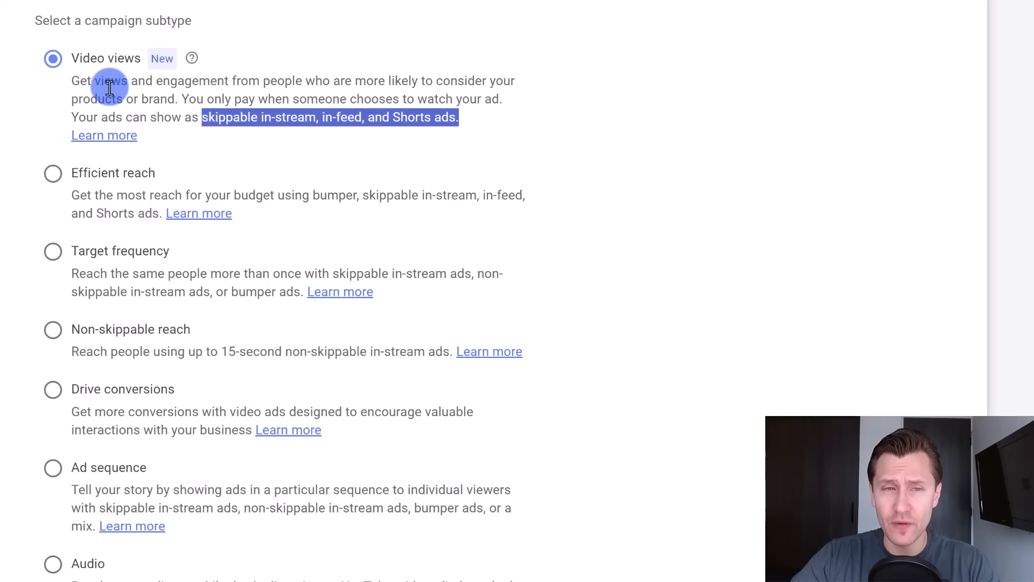
pyautogui.moveTo(95, 81); pyautogui.dragTo(153, 99)
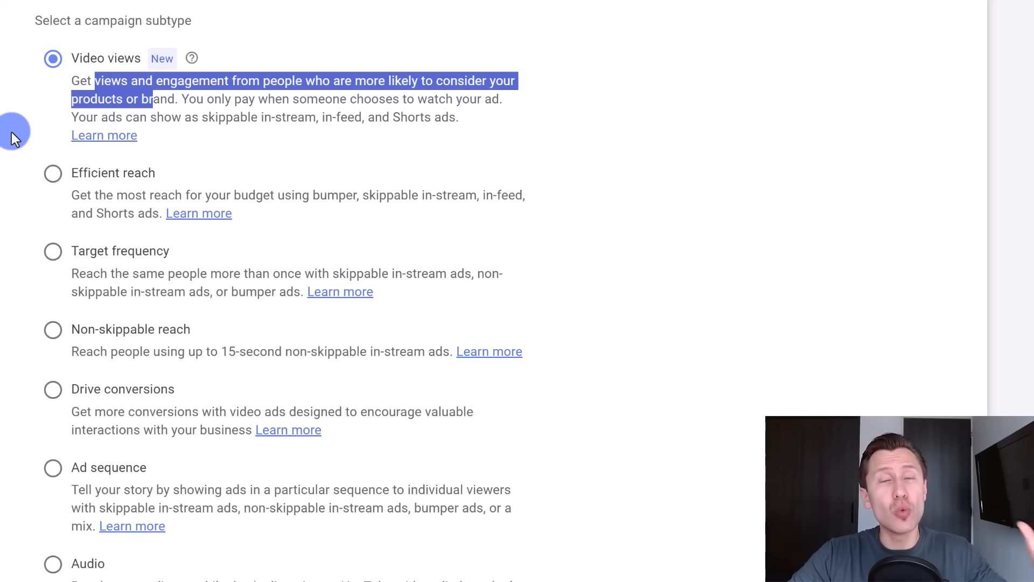
pyautogui.click(99, 86)
pyautogui.moveTo(74, 54); pyautogui.dragTo(136, 56)
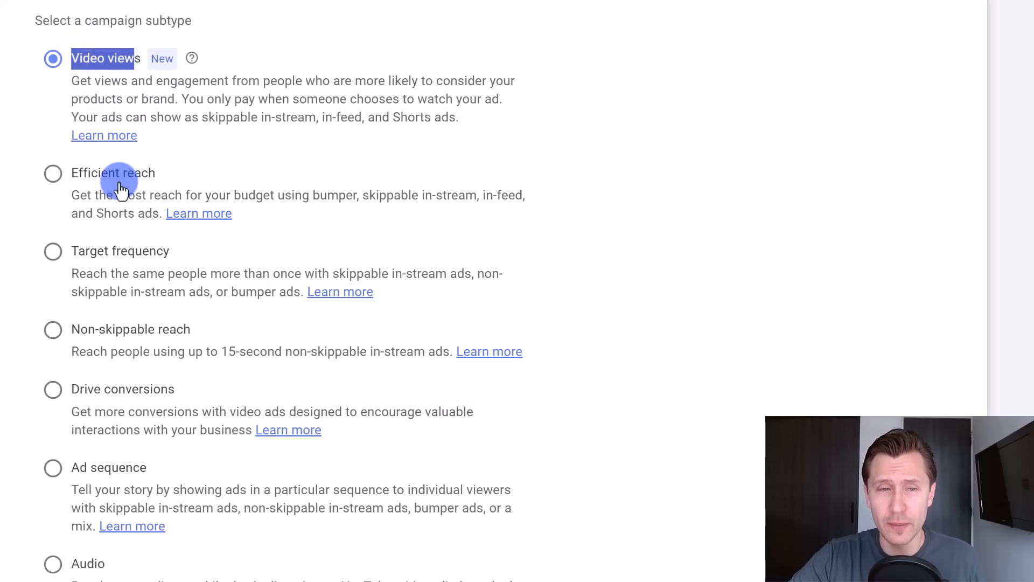
# Step: Set the campaign subtype to Target frequency
pyautogui.click(104, 196)
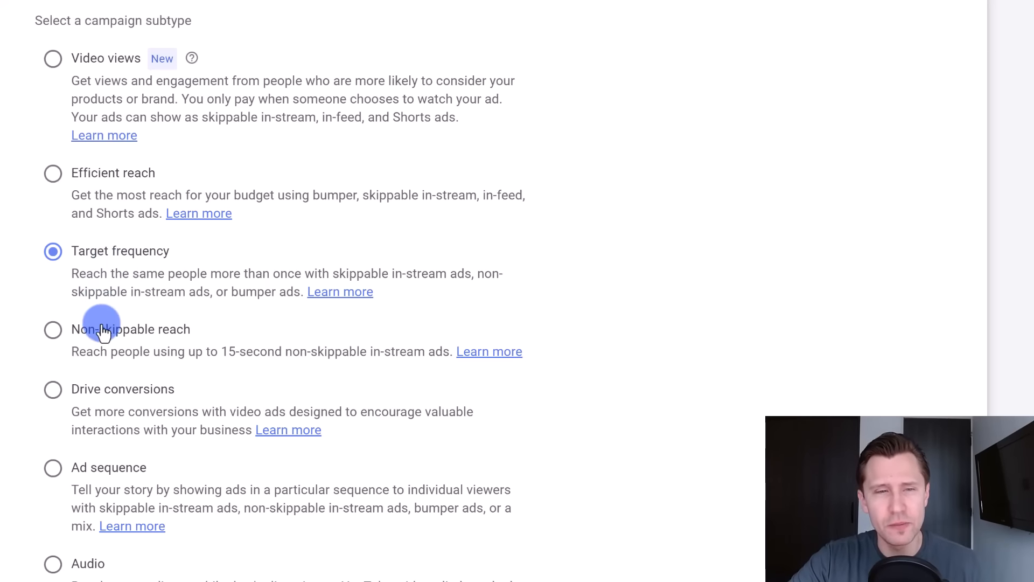
# Step: Select the Non-skippable reach subtype and compare its ad length limit with the Non-skippable in-stream column in the help article
pyautogui.moveTo(81, 329); pyautogui.dragTo(368, 358)
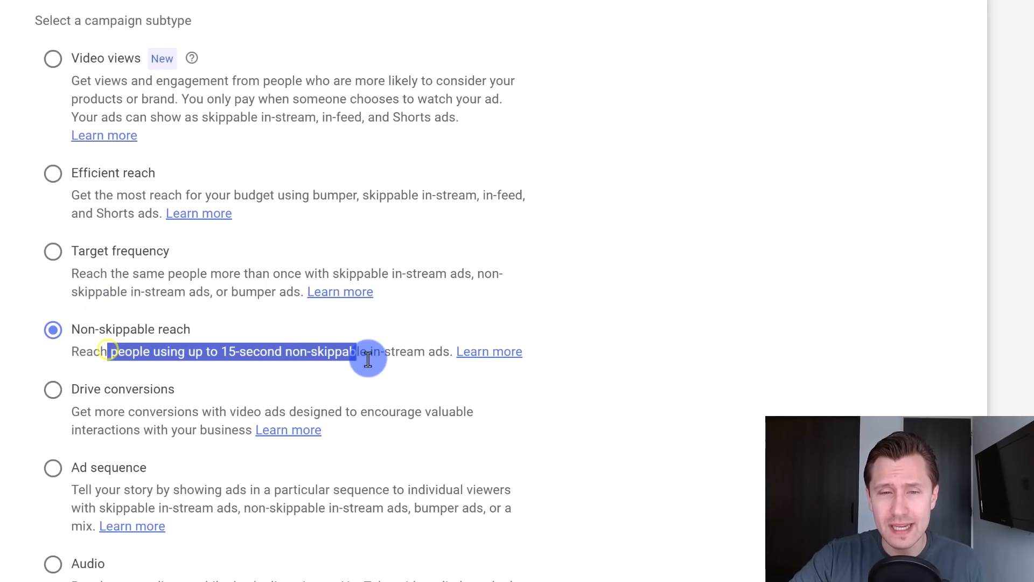
pyautogui.click(224, 347)
pyautogui.moveTo(227, 346); pyautogui.dragTo(273, 347)
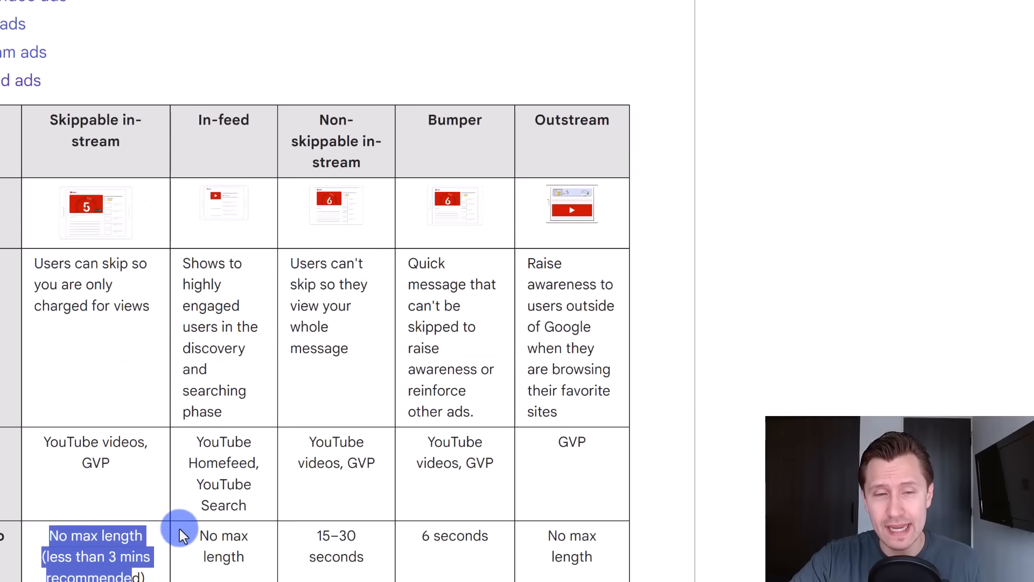
pyautogui.scroll(-2, 215, 538)
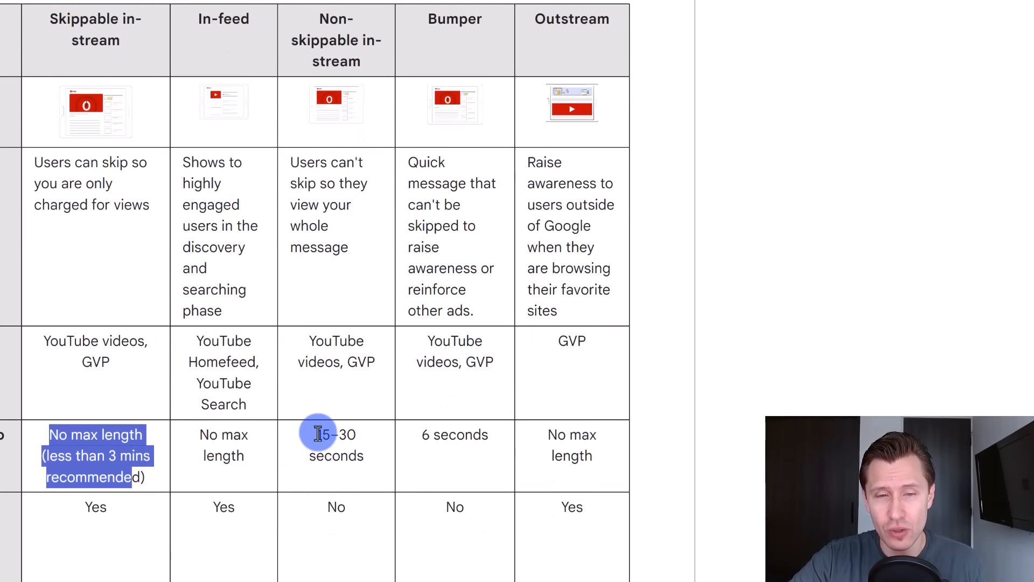
pyautogui.moveTo(317, 433); pyautogui.dragTo(352, 452)
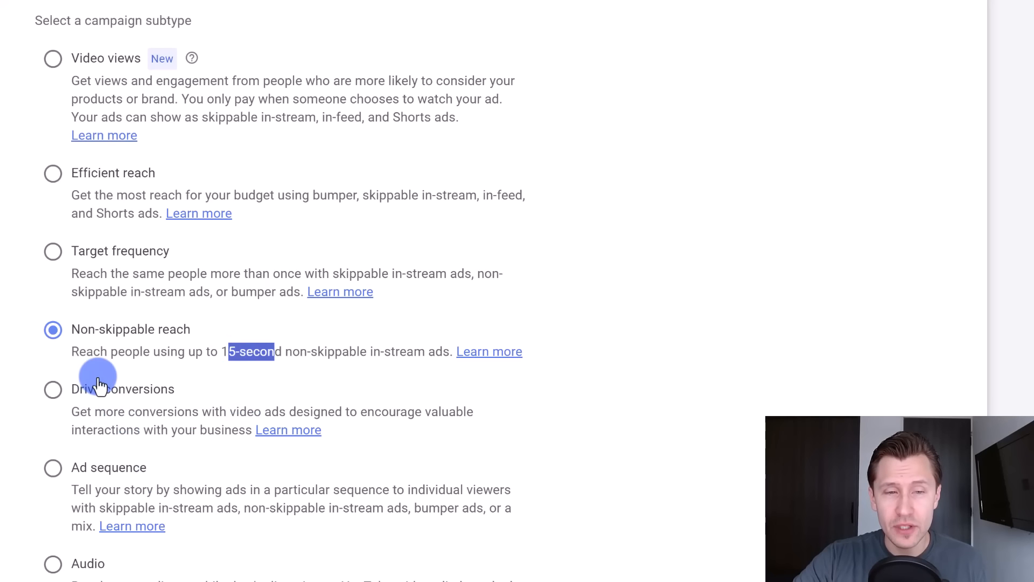
# Step: Examine the Drive conversions and Ad sequence subtypes, including the ad formats that Ad sequence can combine
pyautogui.moveTo(101, 385); pyautogui.dragTo(185, 427)
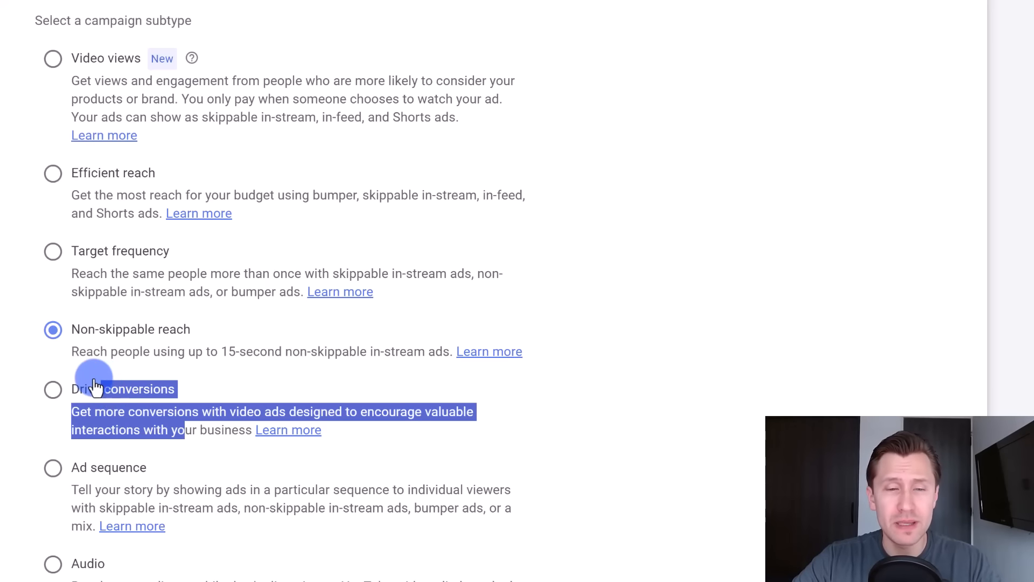
pyautogui.scroll(-2, 93, 386)
pyautogui.moveTo(79, 367); pyautogui.dragTo(373, 406)
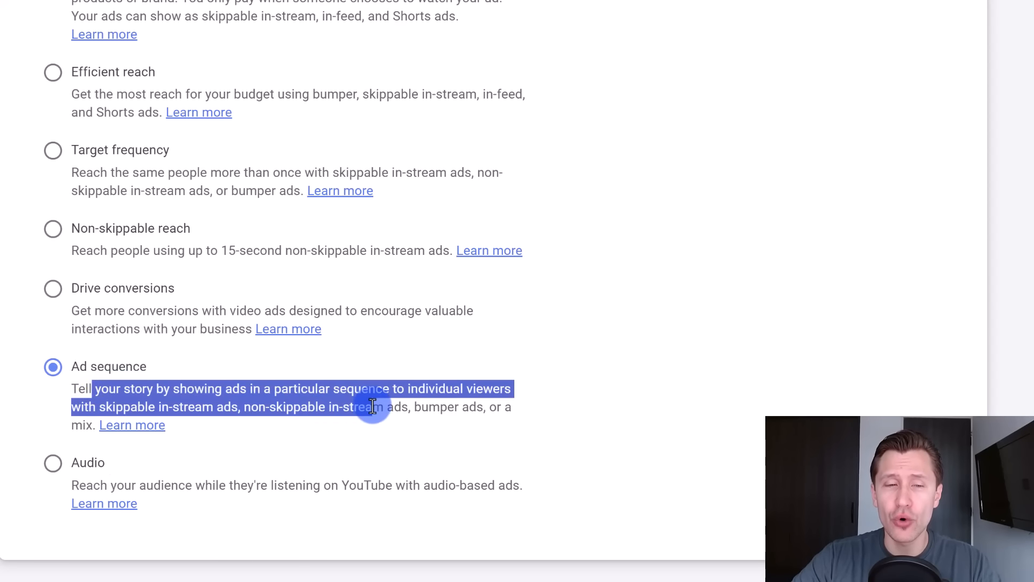
pyautogui.click(141, 407)
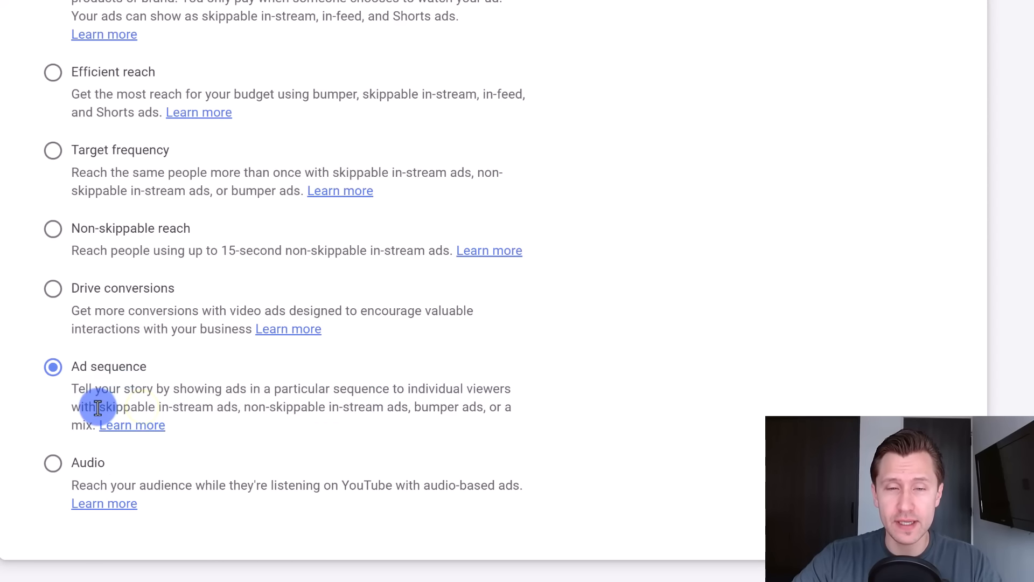
pyautogui.moveTo(98, 408); pyautogui.dragTo(485, 411)
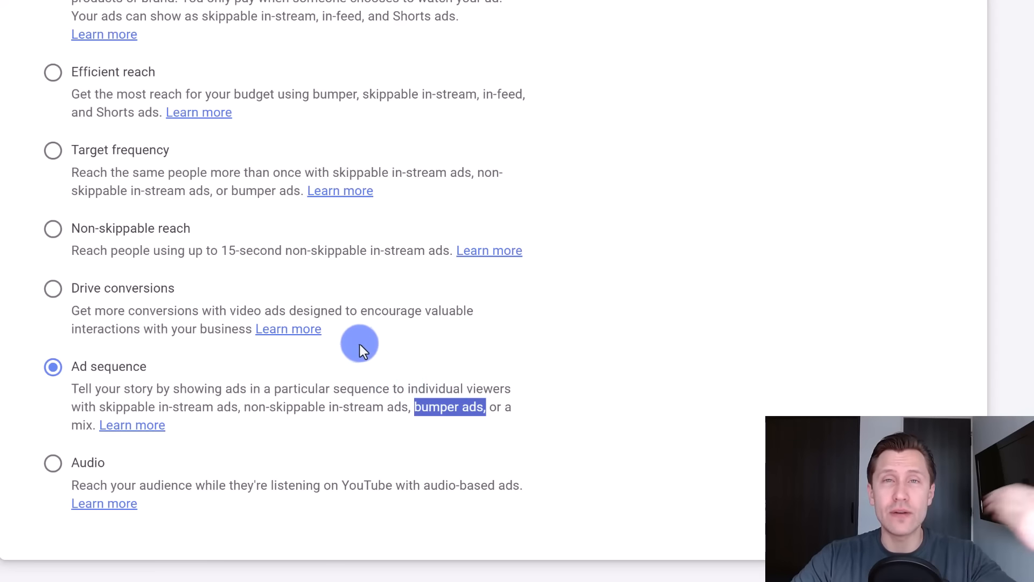
# Step: Examine the Audio subtype and compare it with the Drive conversions and Efficient reach subtypes
pyautogui.click(82, 477)
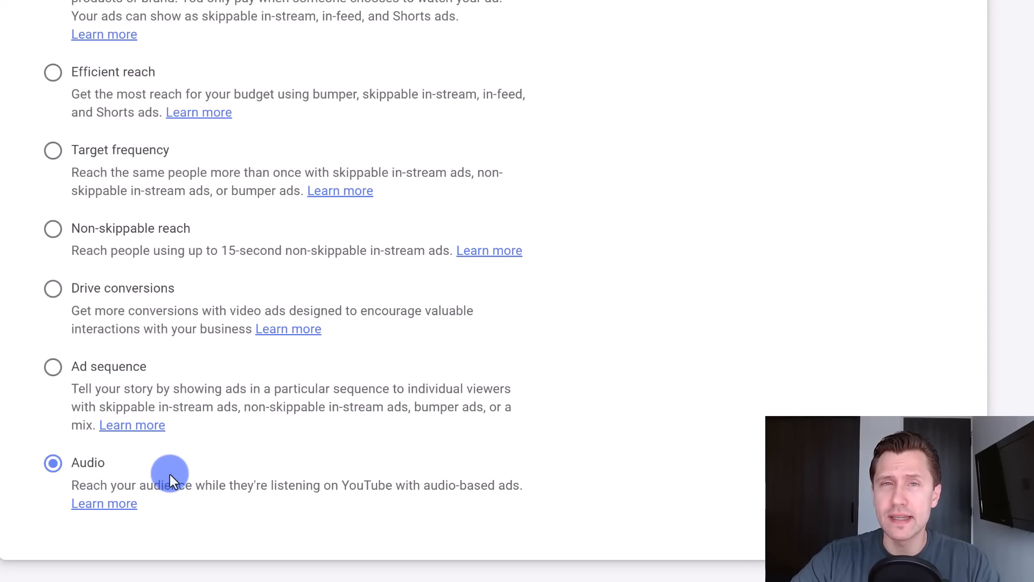
pyautogui.scroll(1, 162, 462)
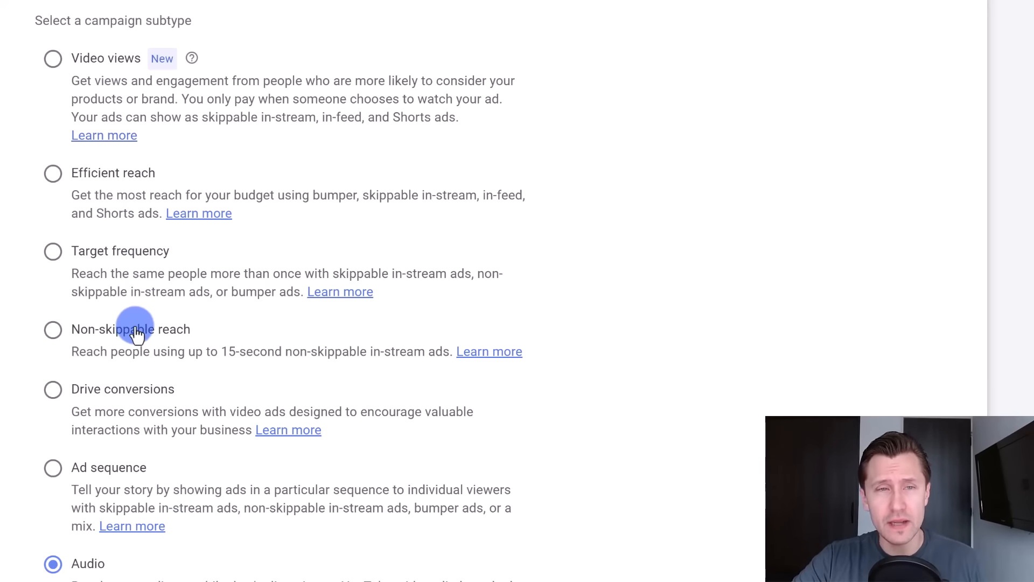
pyautogui.scroll(2, 137, 334)
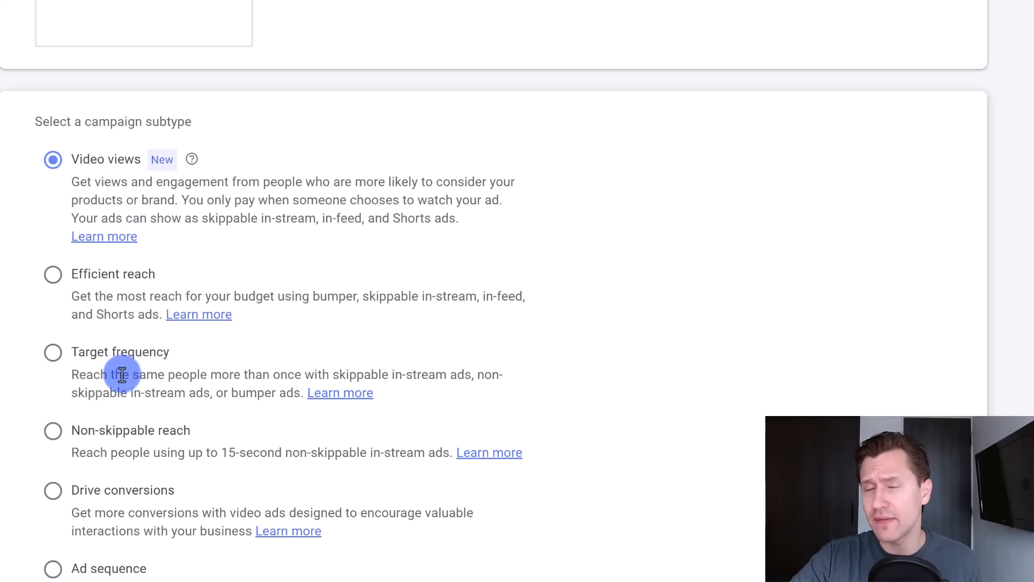
pyautogui.moveTo(85, 490); pyautogui.dragTo(159, 498)
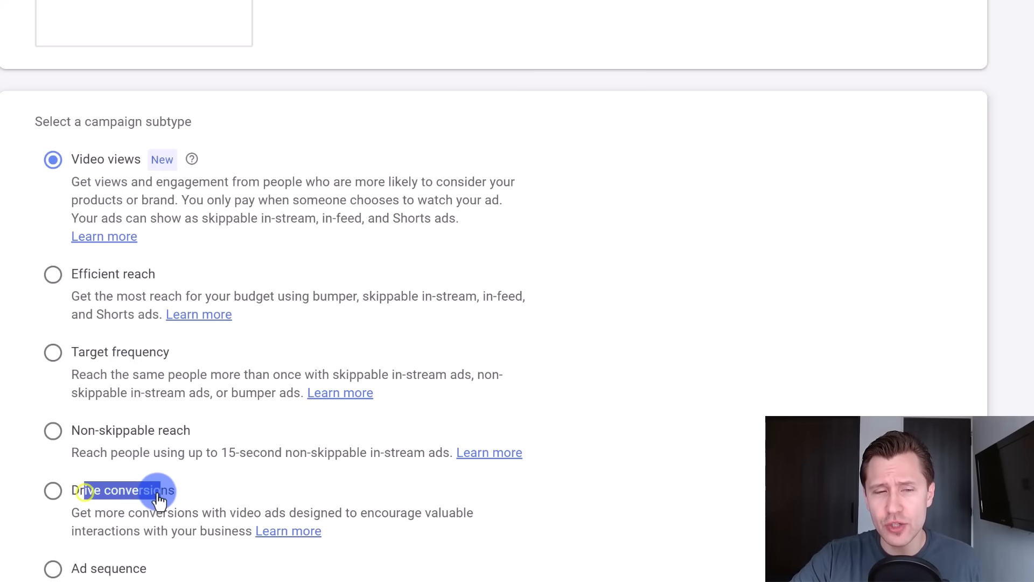
pyautogui.moveTo(69, 280); pyautogui.dragTo(163, 279)
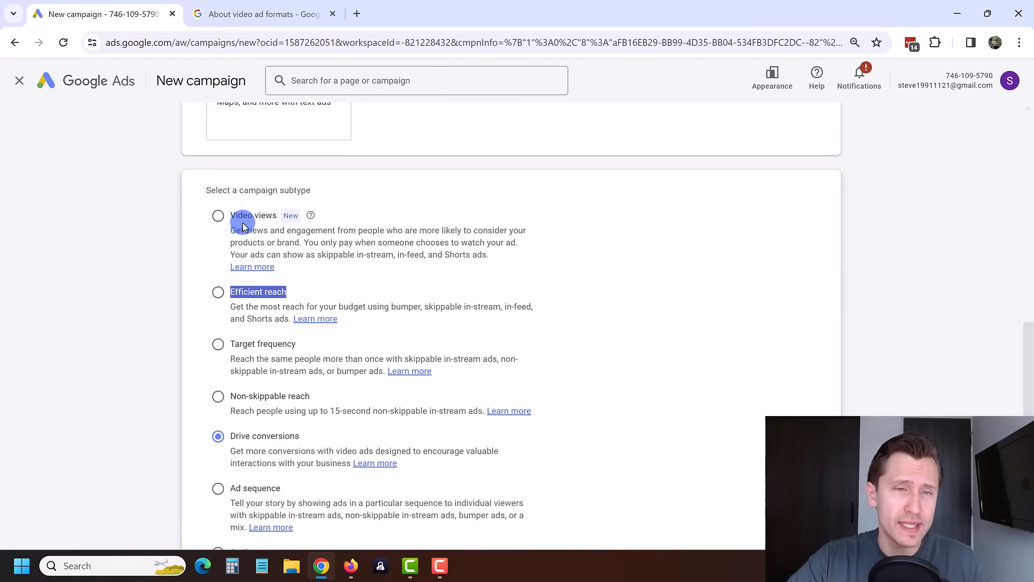
# Step: Set the campaign subtype to Video views and continue to the campaign's general settings
pyautogui.click(218, 215)
pyautogui.scroll(-2, 618, 351)
pyautogui.scroll(-1, 618, 351)
pyautogui.click(825, 480)
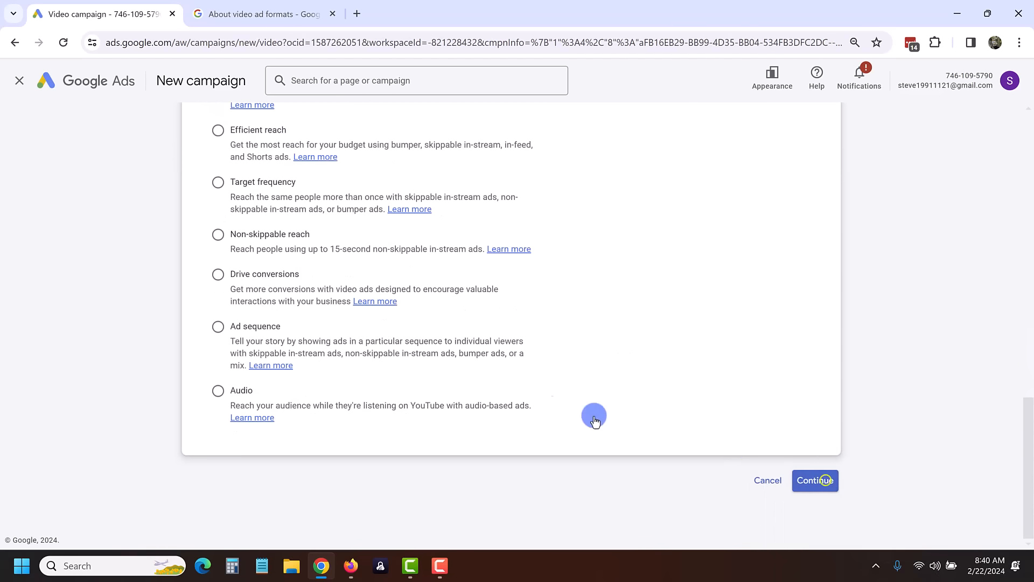
# Step: Rename the campaign as "Google Ads training" followed by a hyphen and the trainer's name
pyautogui.click(282, 261)
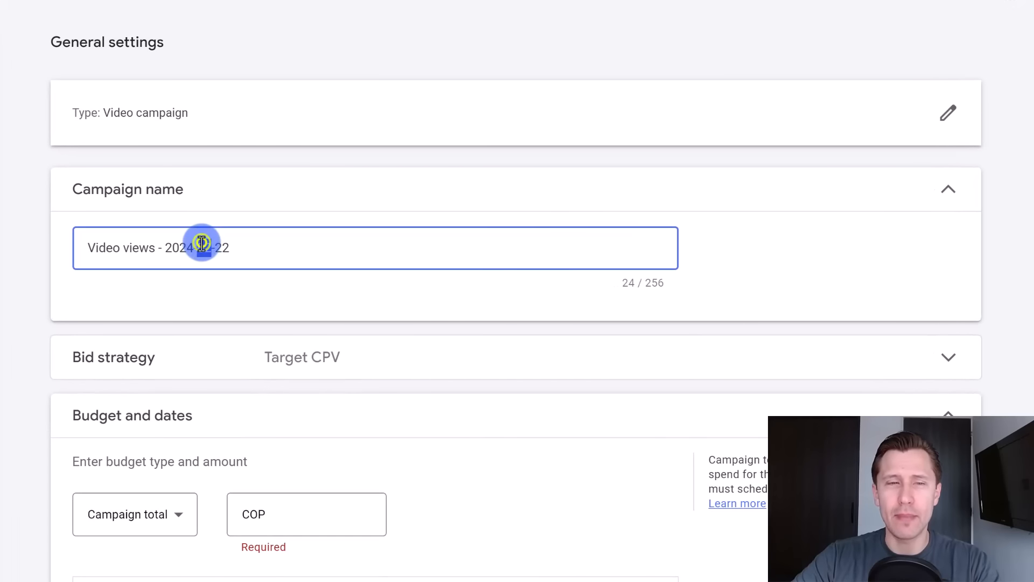
pyautogui.tripleClick(201, 243)
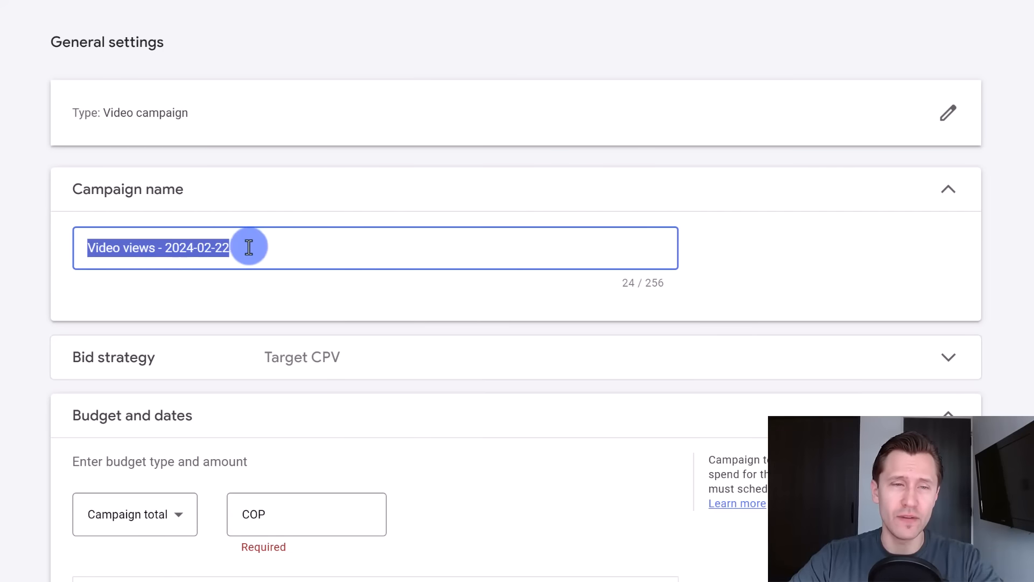
pyautogui.click(222, 247)
pyautogui.tripleClick(223, 248)
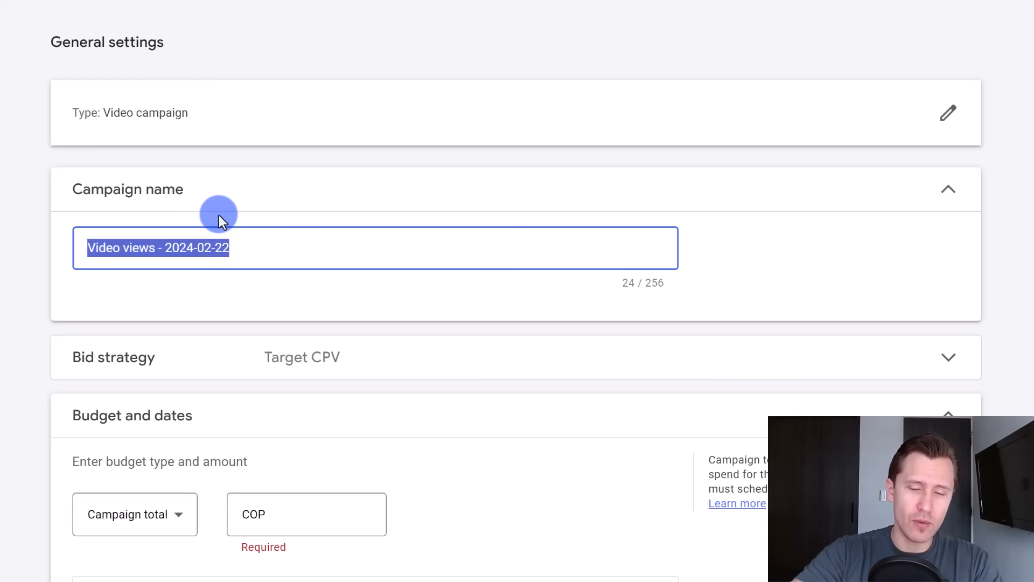
pyautogui.write('Google ')
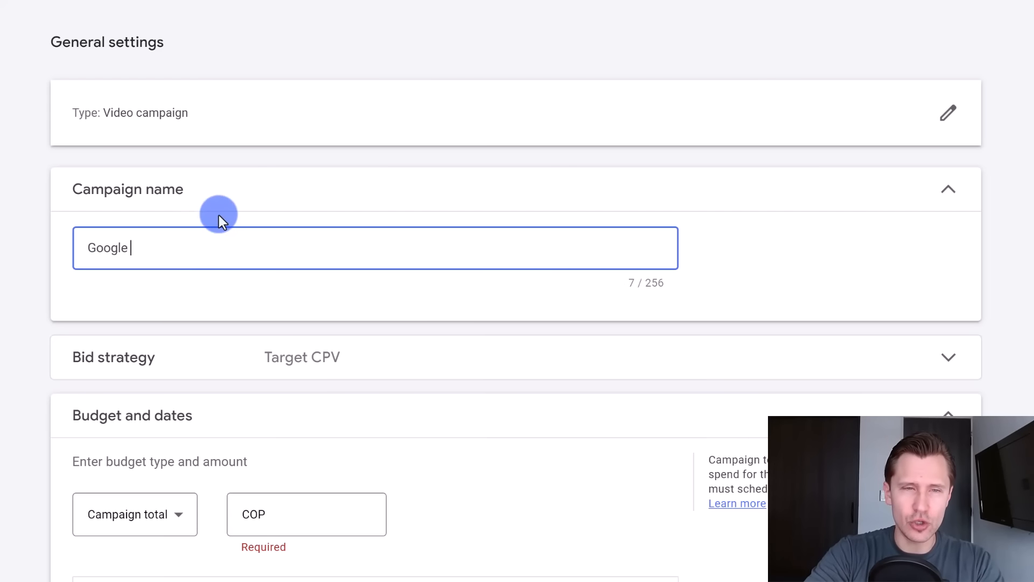
pyautogui.write('Ads training - ivan mana')
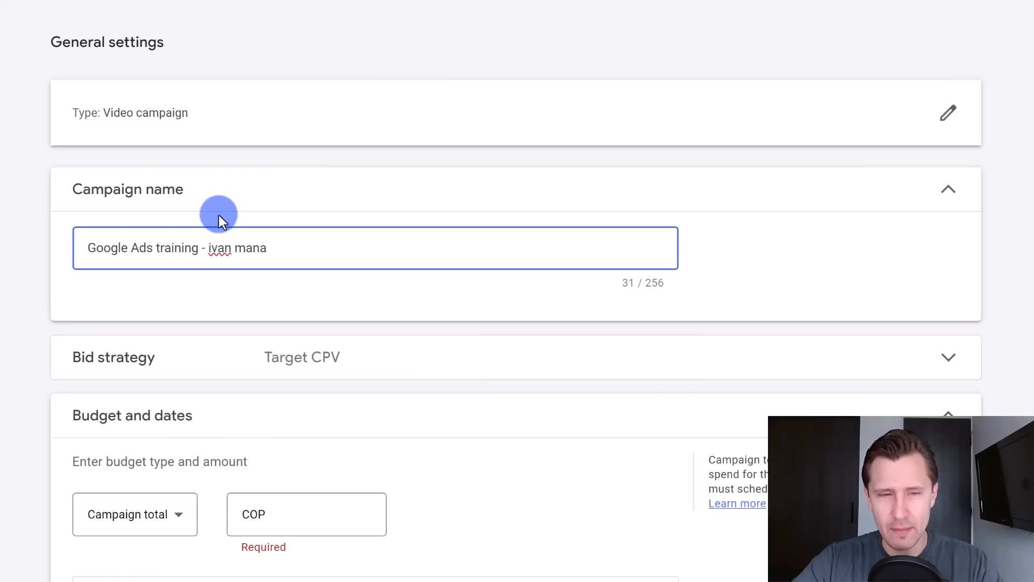
# Step: Expand the bid strategy settings and check whether an alternative to Target CPV can be chosen
pyautogui.scroll(-2, 219, 231)
pyautogui.click(273, 264)
pyautogui.moveTo(201, 351); pyautogui.dragTo(106, 353)
pyautogui.click(127, 348)
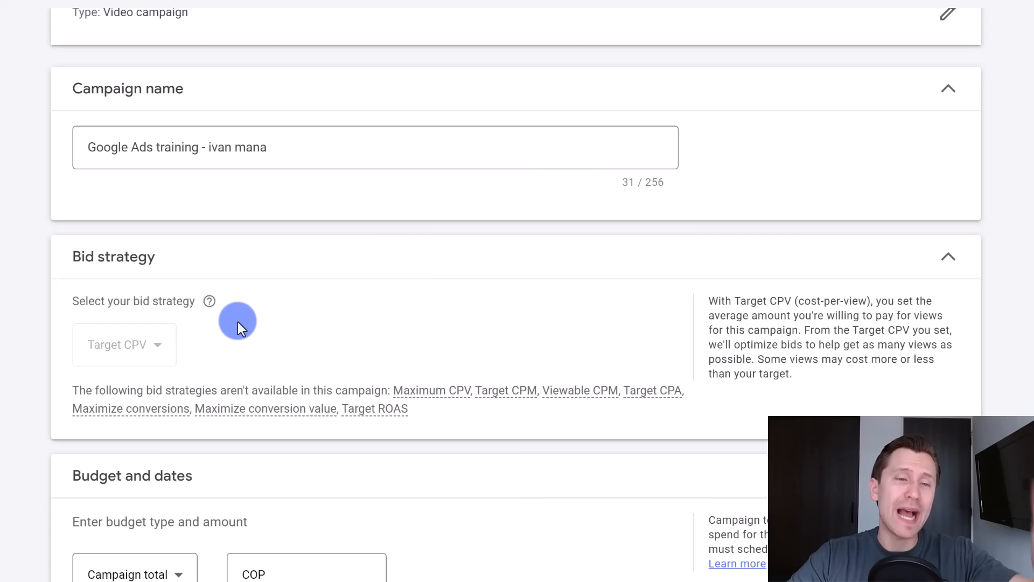
# Step: Change the budget type to Daily and set the budget amount to COP 20,000
pyautogui.scroll(-2, 144, 399)
pyautogui.scroll(-4, 144, 398)
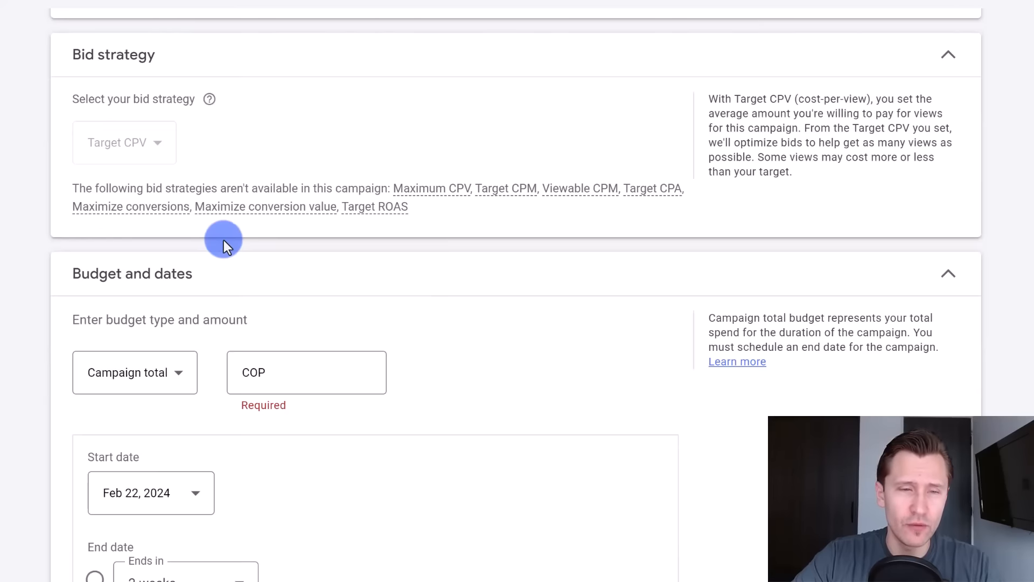
pyautogui.click(147, 285)
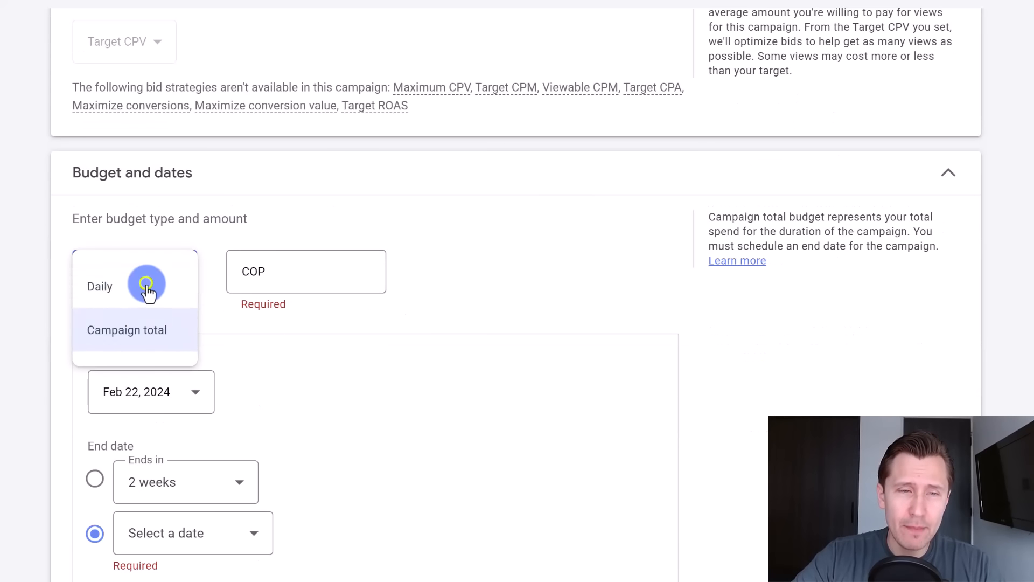
pyautogui.click(105, 288)
pyautogui.click(242, 267)
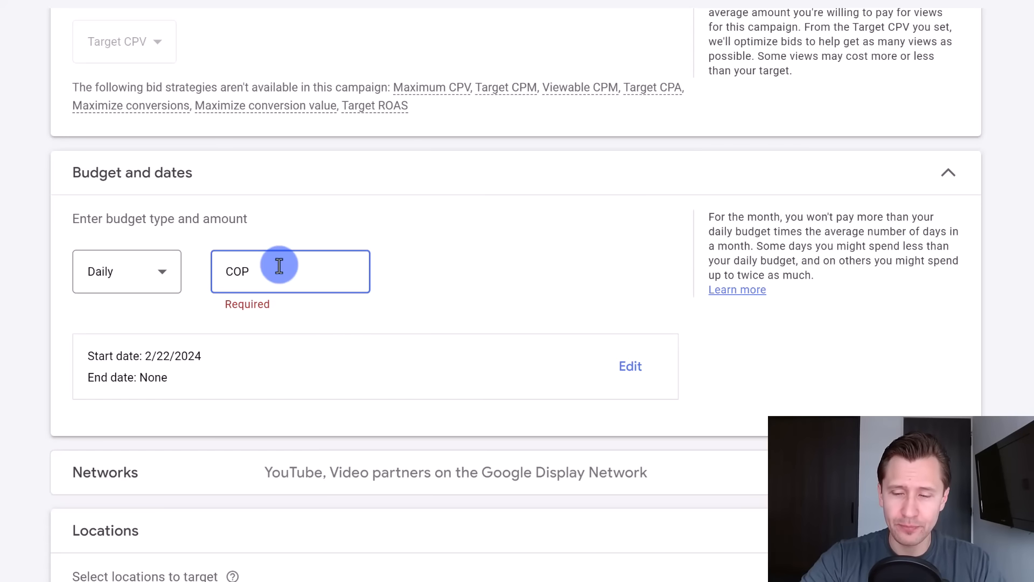
pyautogui.write('20,000')
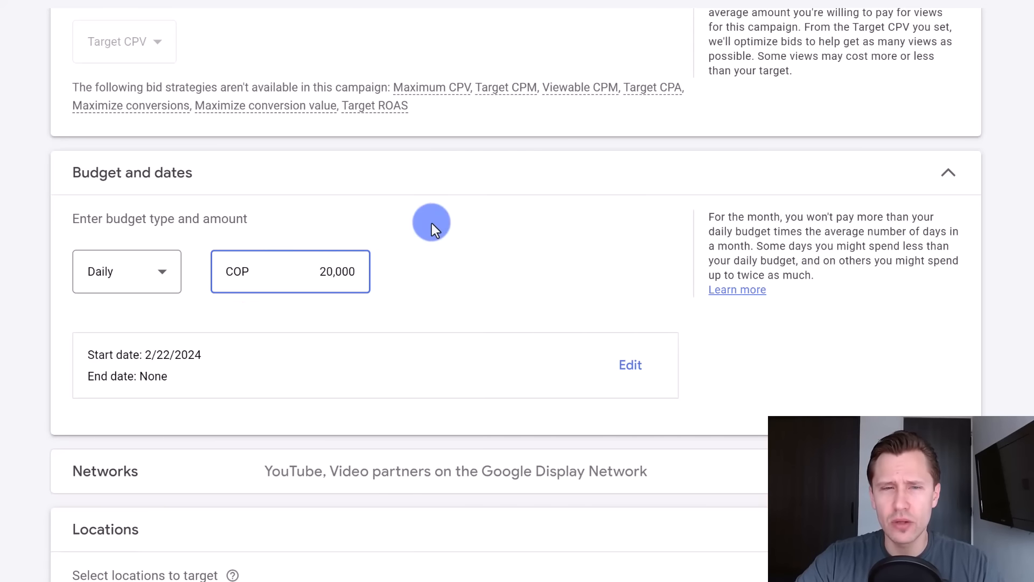
# Step: Open the campaign's start and end date options and review the budget type choices
pyautogui.click(646, 372)
pyautogui.scroll(-2, 314, 415)
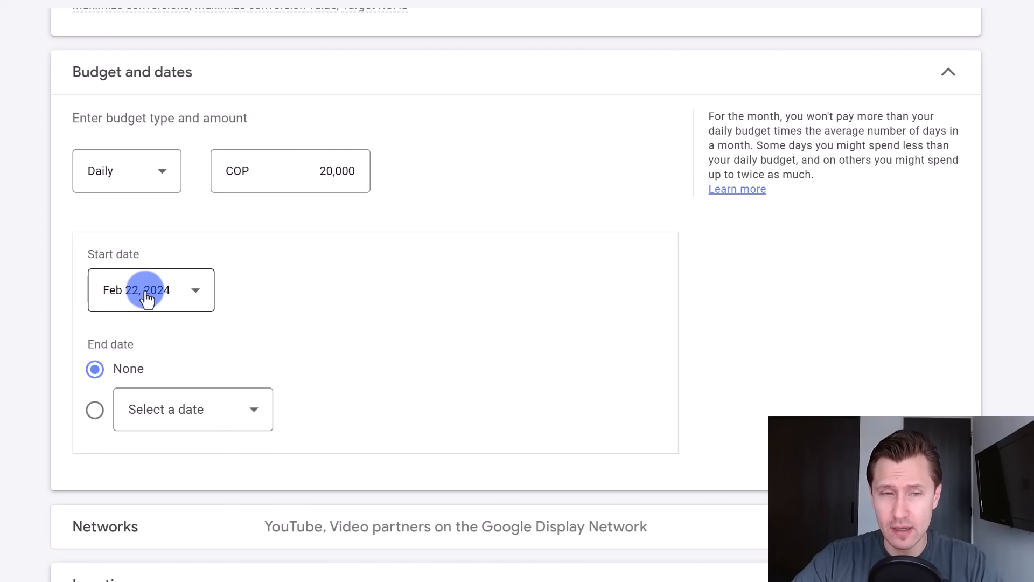
pyautogui.click(143, 185)
pyautogui.click(400, 177)
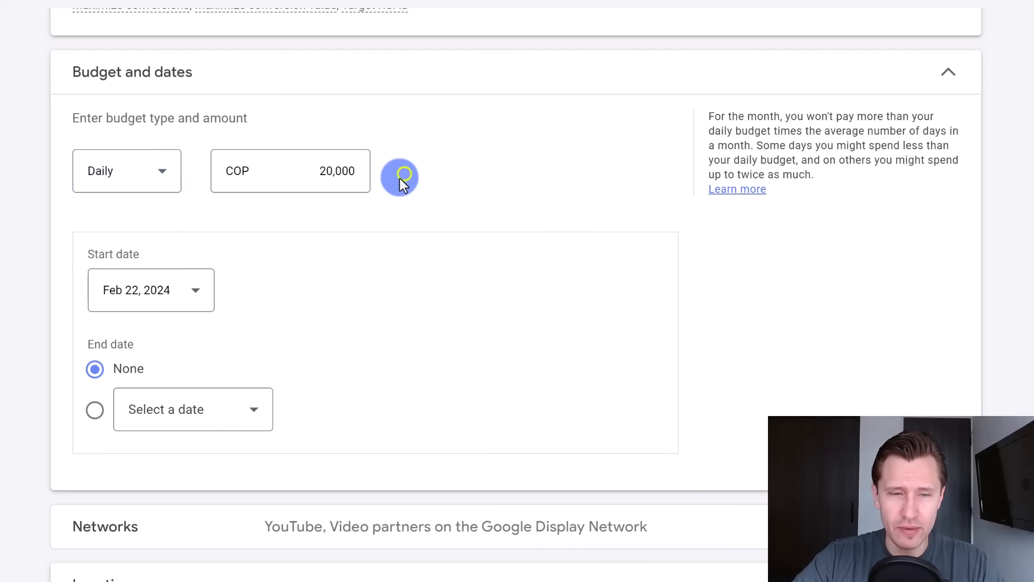
# Step: Expand the Networks settings and exclude Video partners on the Google Display Network
pyautogui.scroll(-3, 381, 254)
pyautogui.click(335, 347)
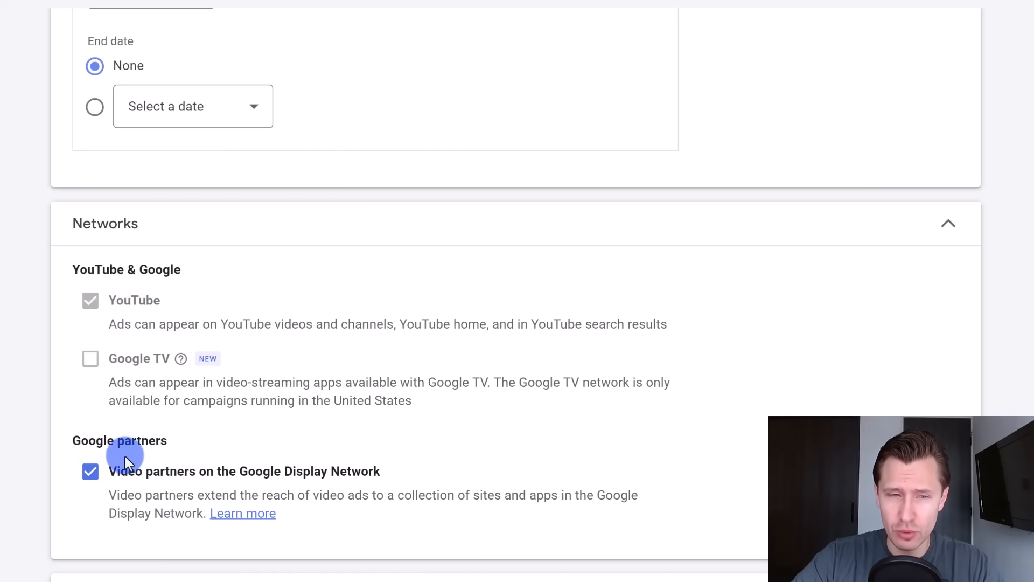
pyautogui.moveTo(81, 440); pyautogui.dragTo(303, 471)
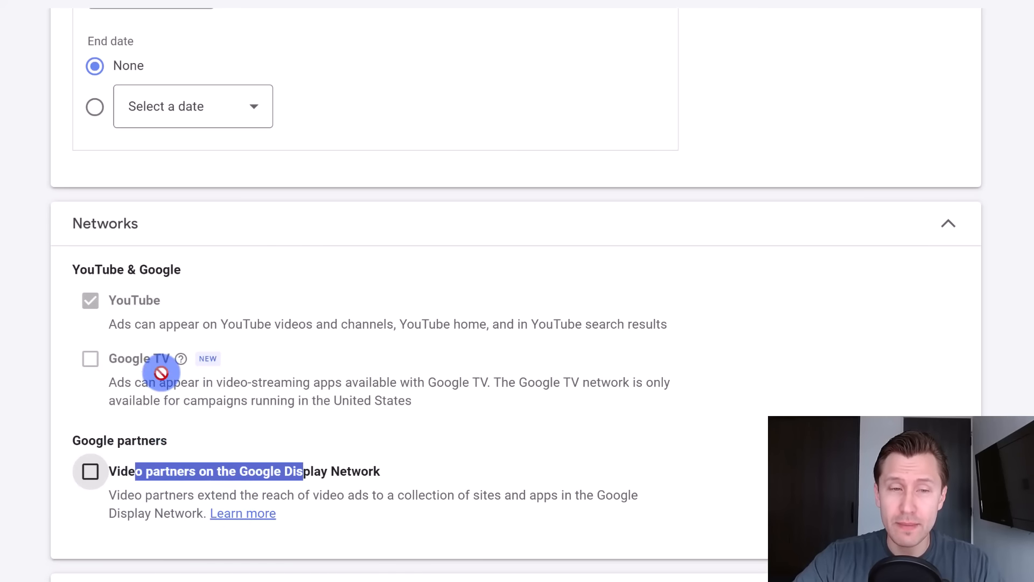
pyautogui.click(206, 419)
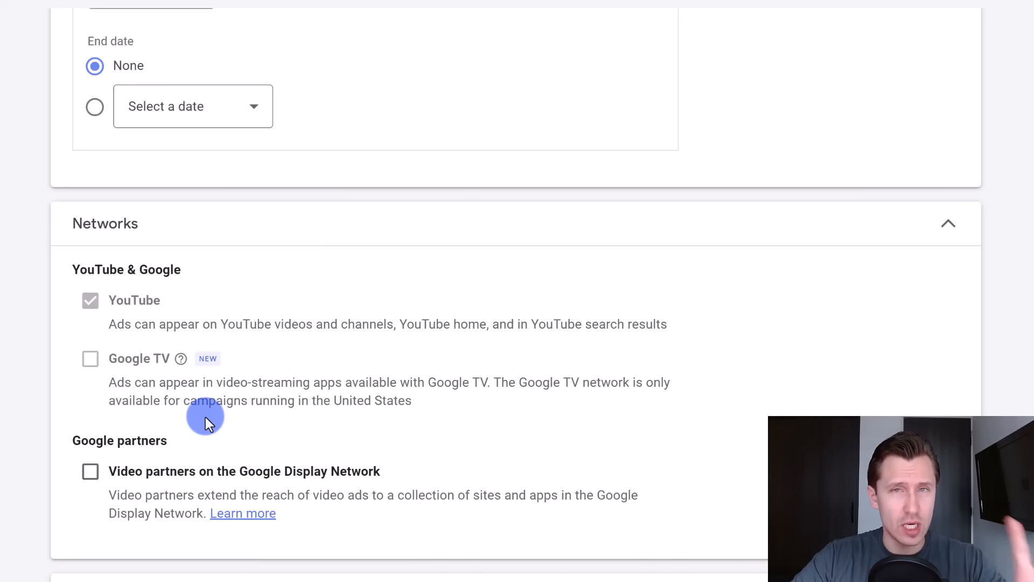
# Step: Replace the Colombia location target with the countries United States and Canada
pyautogui.scroll(-8, 233, 342)
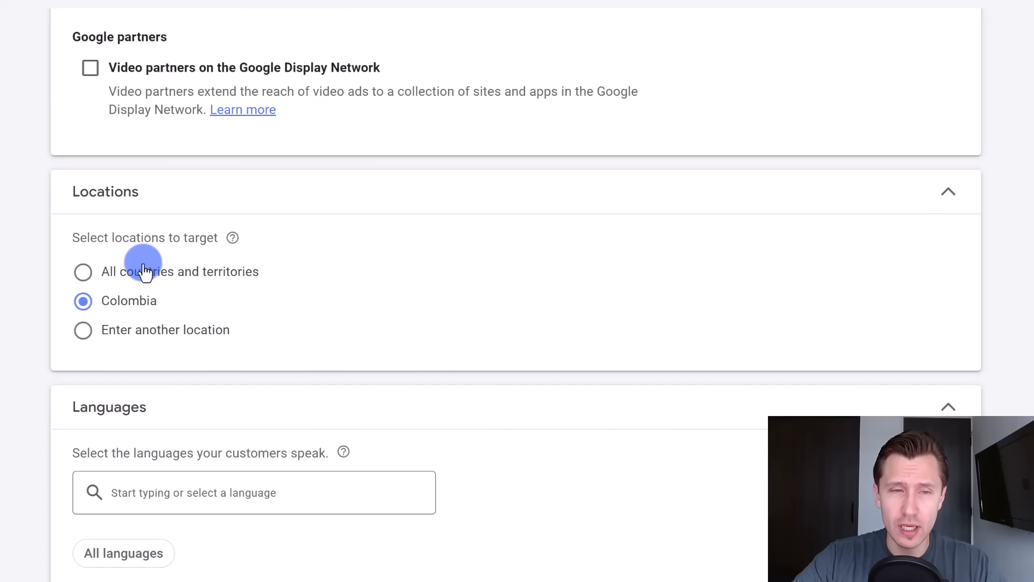
pyautogui.click(127, 272)
pyautogui.click(139, 332)
pyautogui.click(167, 373)
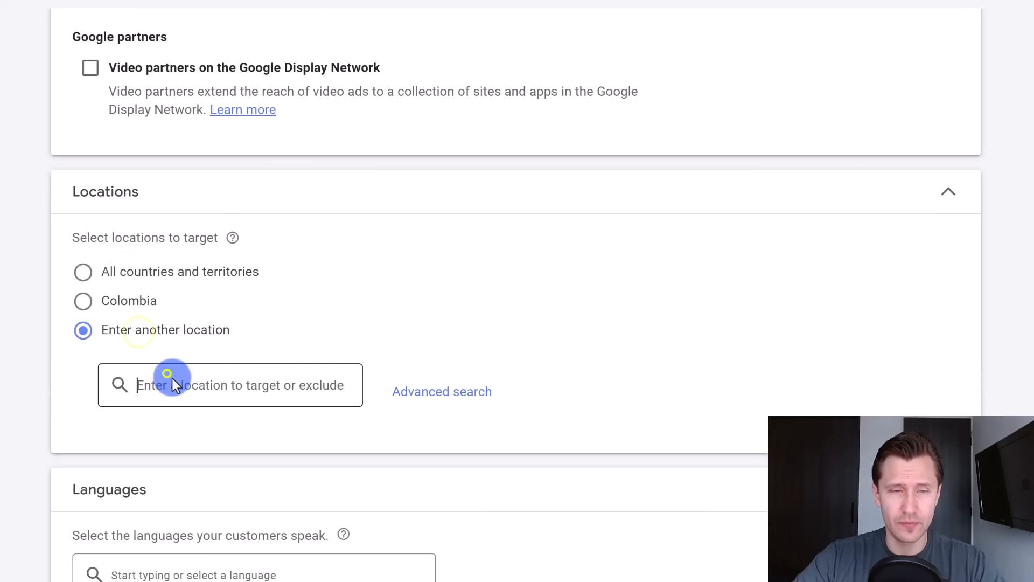
pyautogui.write('amer')
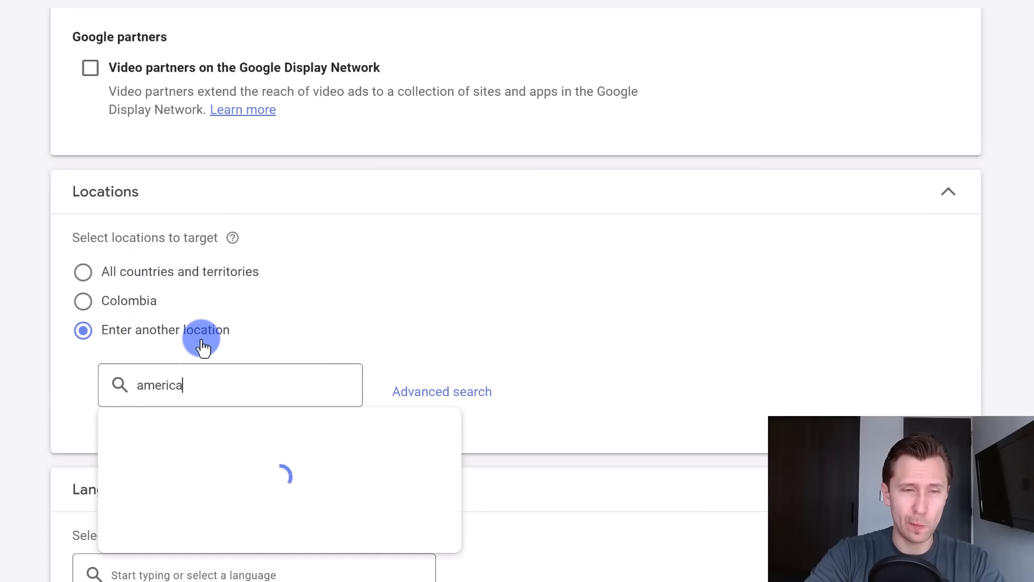
pyautogui.write('ica')
pyautogui.press('Return')
pyautogui.write('canada')
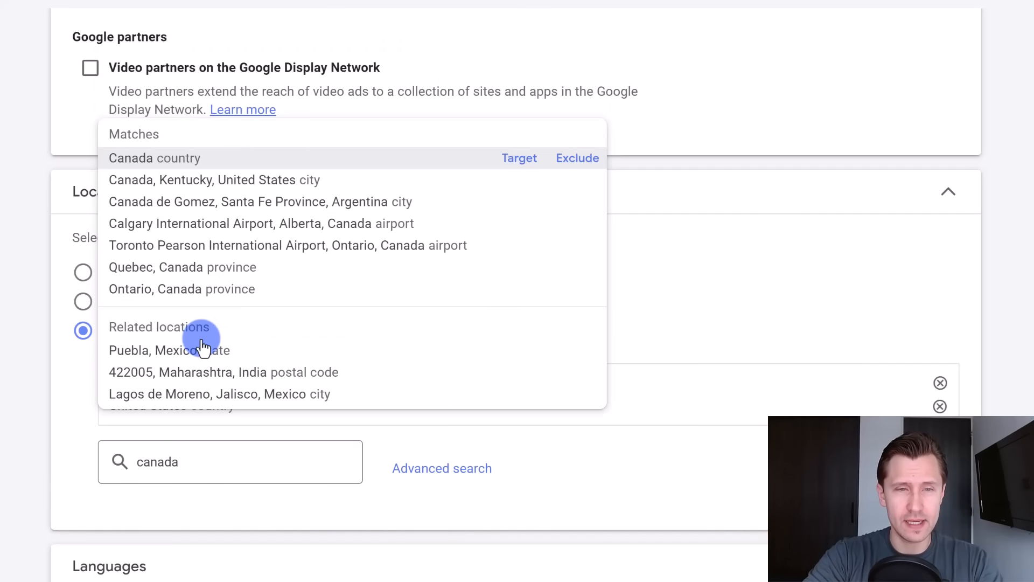
pyautogui.press('Return')
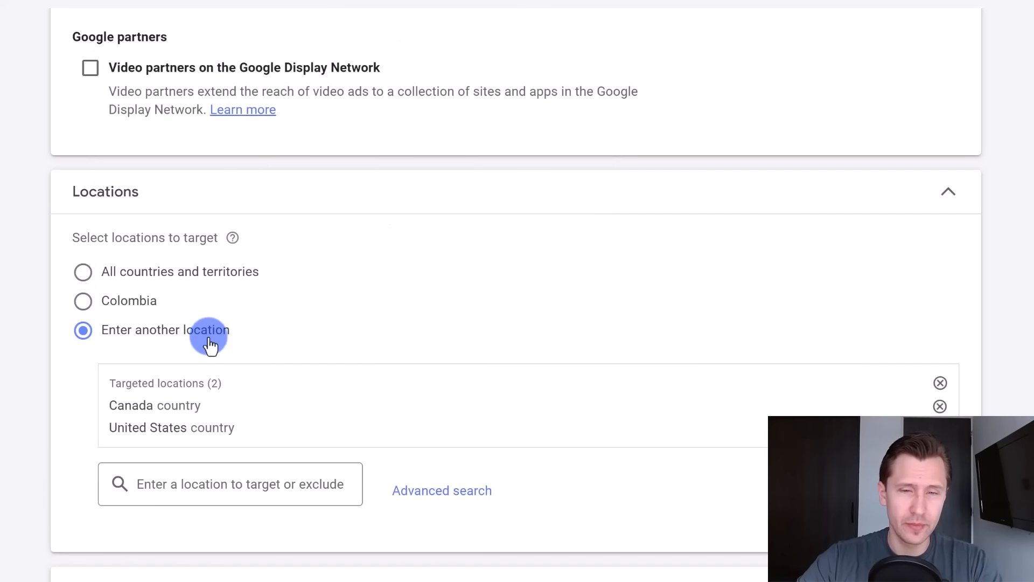
# Step: Look at the radius targeting option in the advanced location search and leave without saving
pyautogui.click(474, 496)
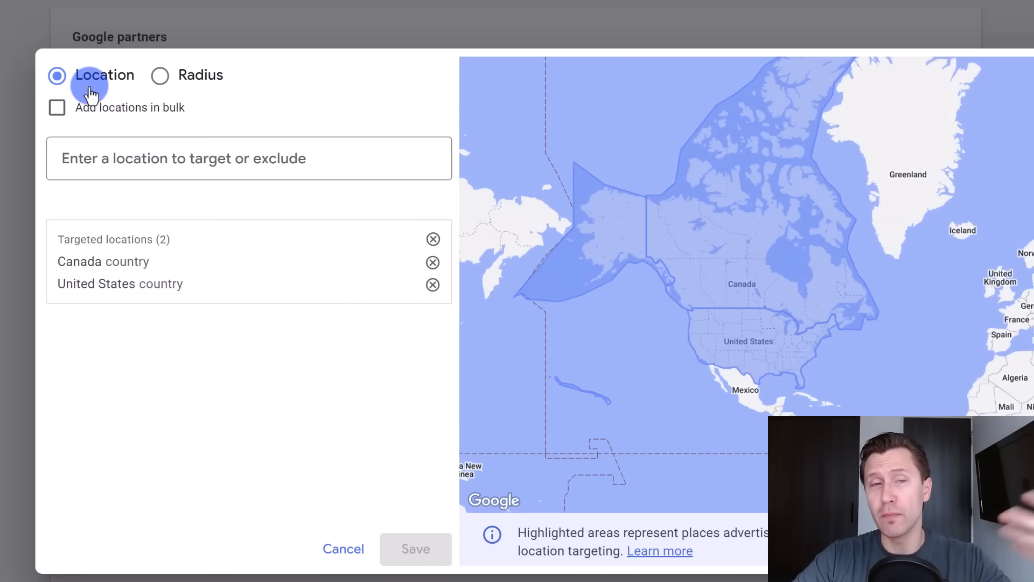
pyautogui.click(176, 76)
pyautogui.click(330, 549)
# Step: Set the campaign's customer language to English
pyautogui.scroll(-6, 450, 357)
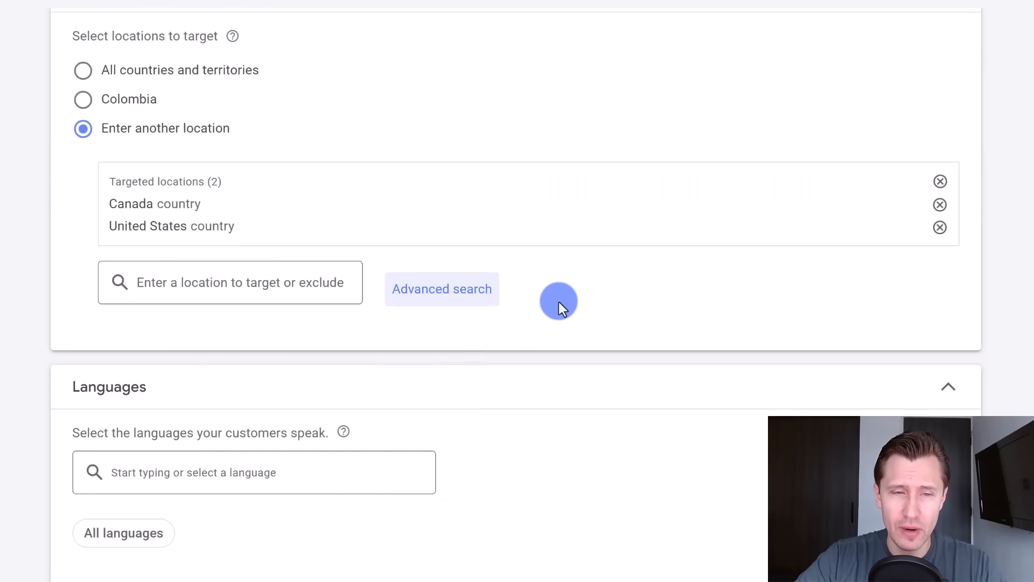
pyautogui.scroll(-2, 497, 310)
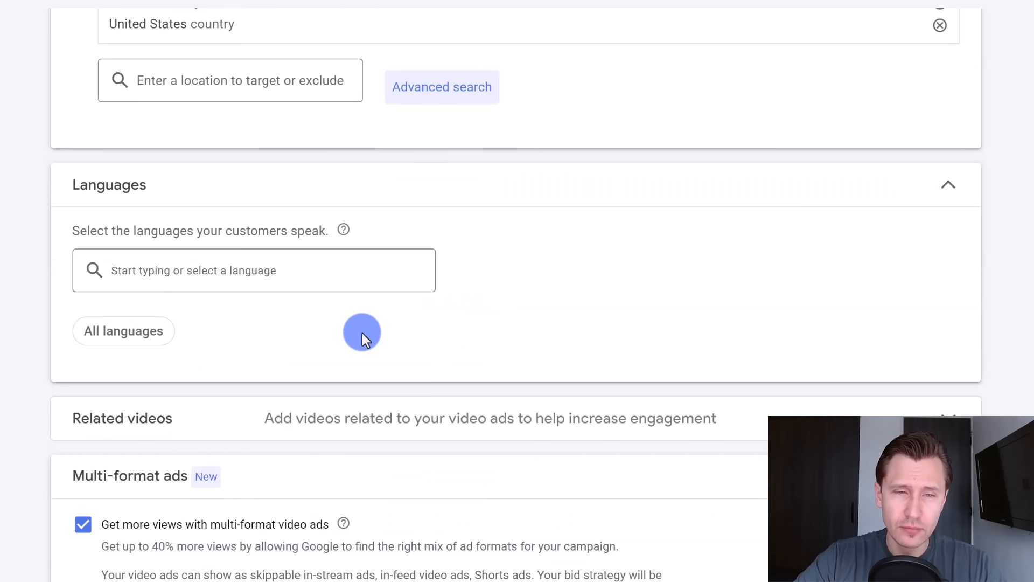
pyautogui.click(210, 270)
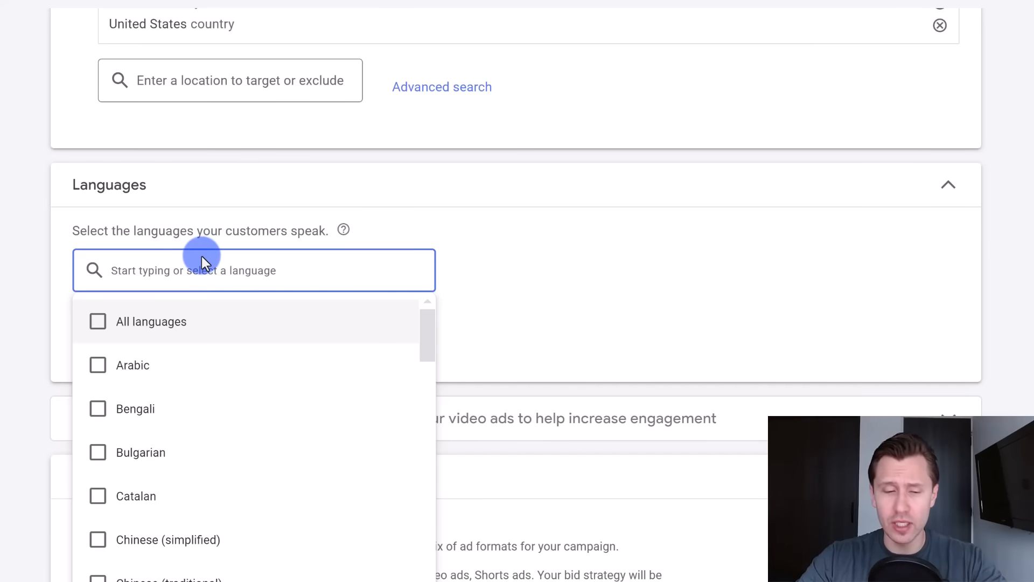
pyautogui.write('english')
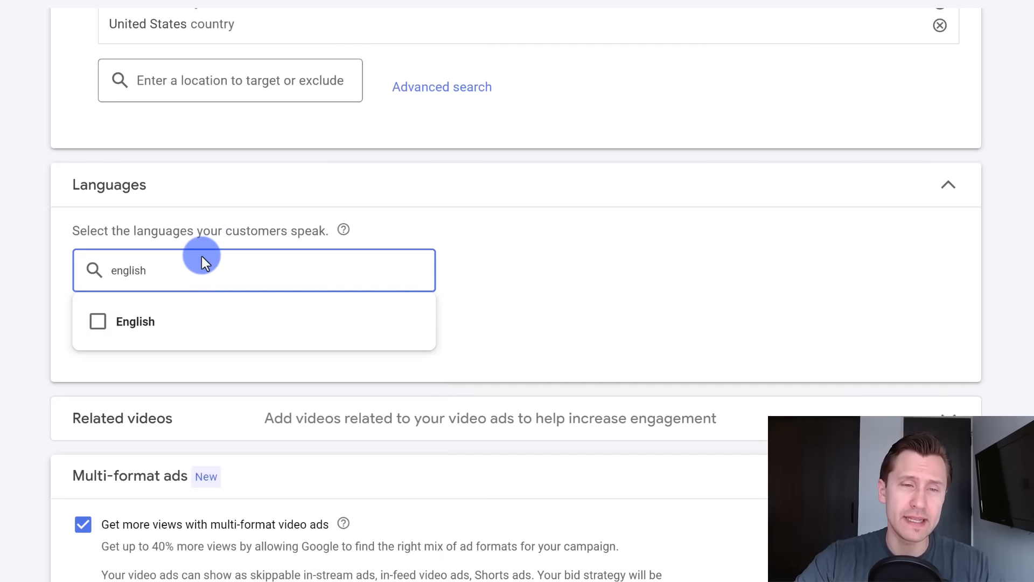
pyautogui.click(167, 321)
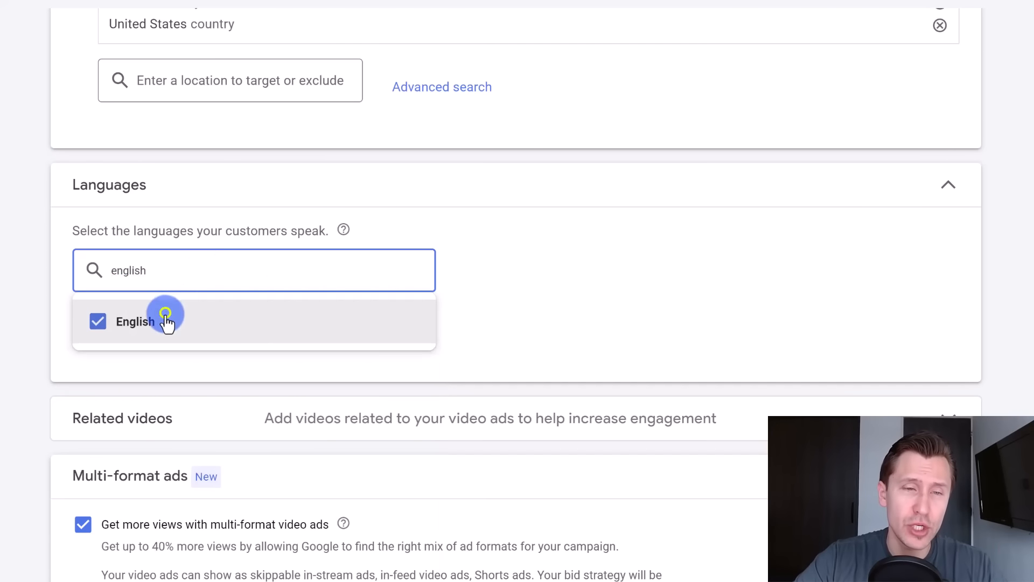
pyautogui.click(658, 297)
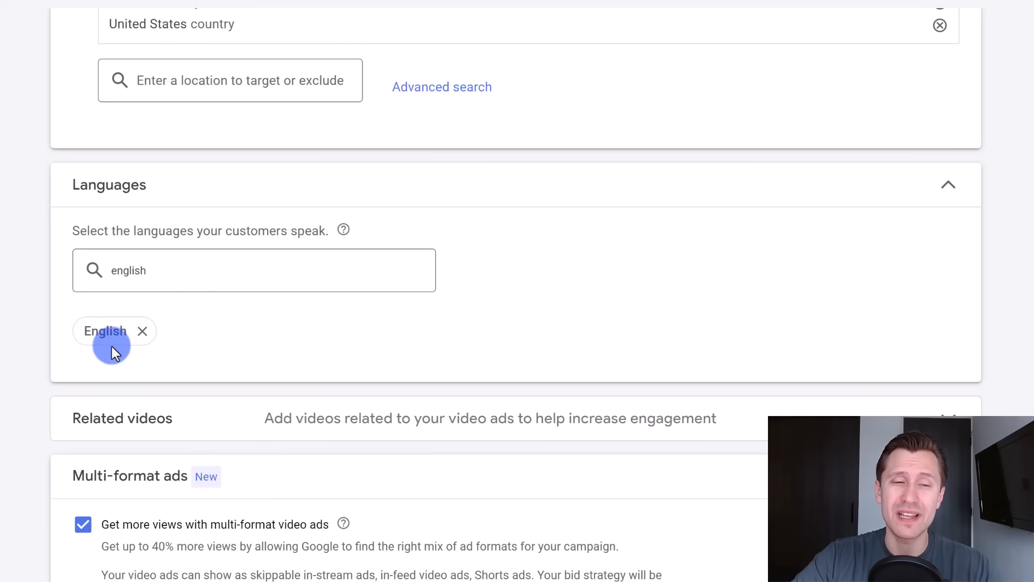
# Step: Expand the Related videos section and disable the option to get more views with multi-format video ads
pyautogui.scroll(-2, 439, 280)
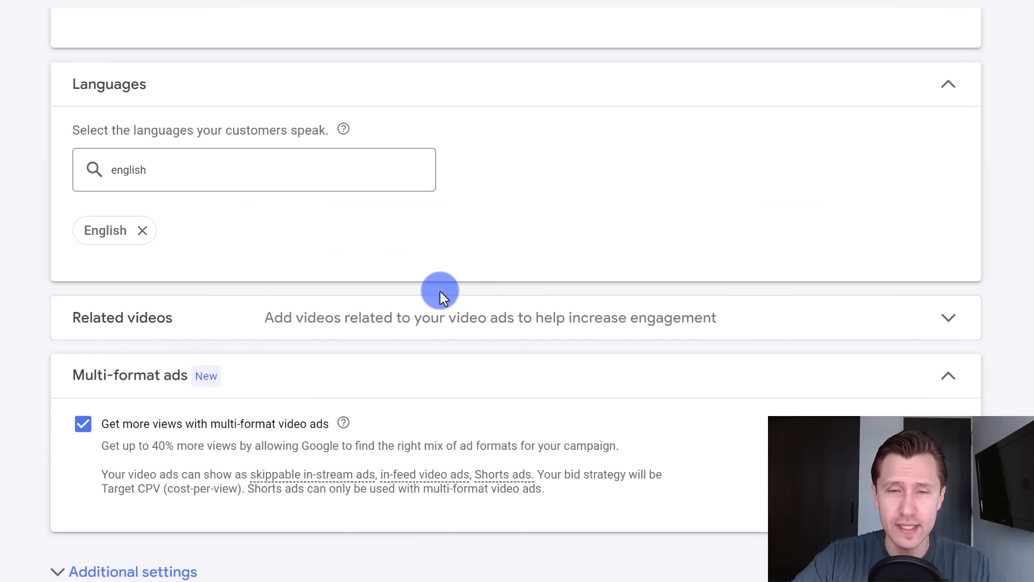
pyautogui.click(345, 323)
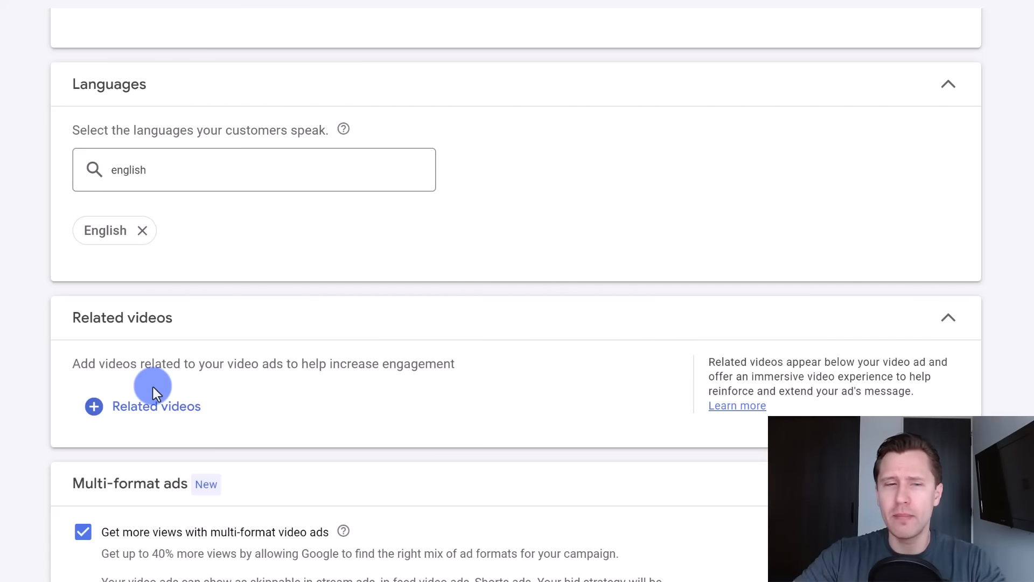
pyautogui.scroll(-2, 153, 387)
pyautogui.moveTo(83, 382); pyautogui.dragTo(186, 386)
pyautogui.click(112, 387)
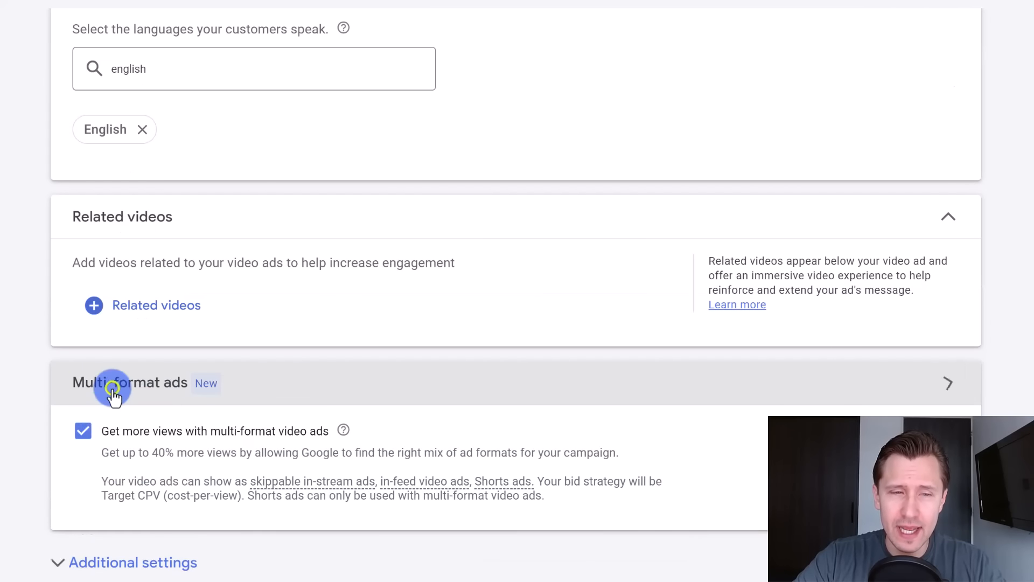
pyautogui.click(82, 435)
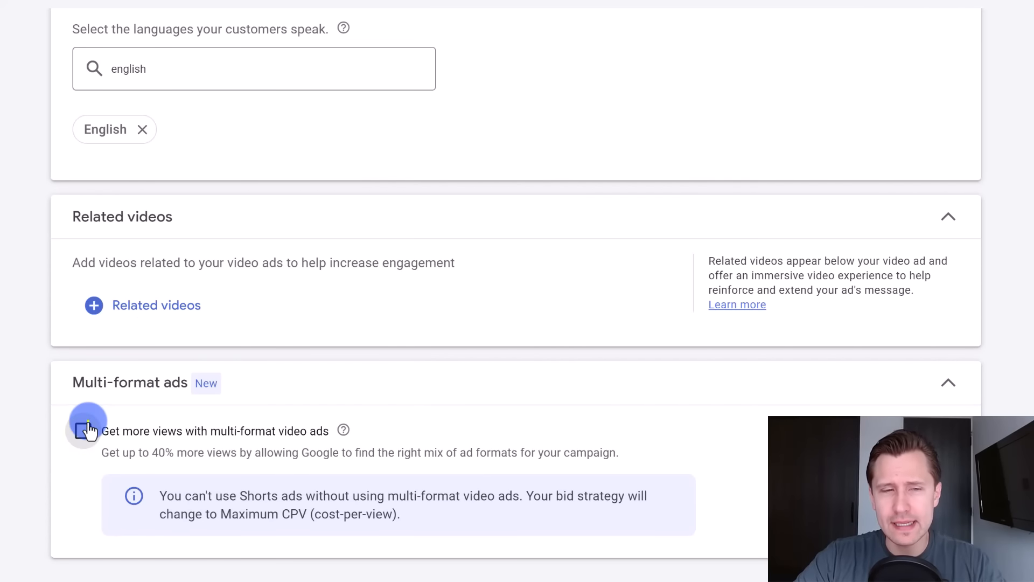
pyautogui.click(85, 429)
pyautogui.scroll(-4, 23, 438)
pyautogui.click(59, 380)
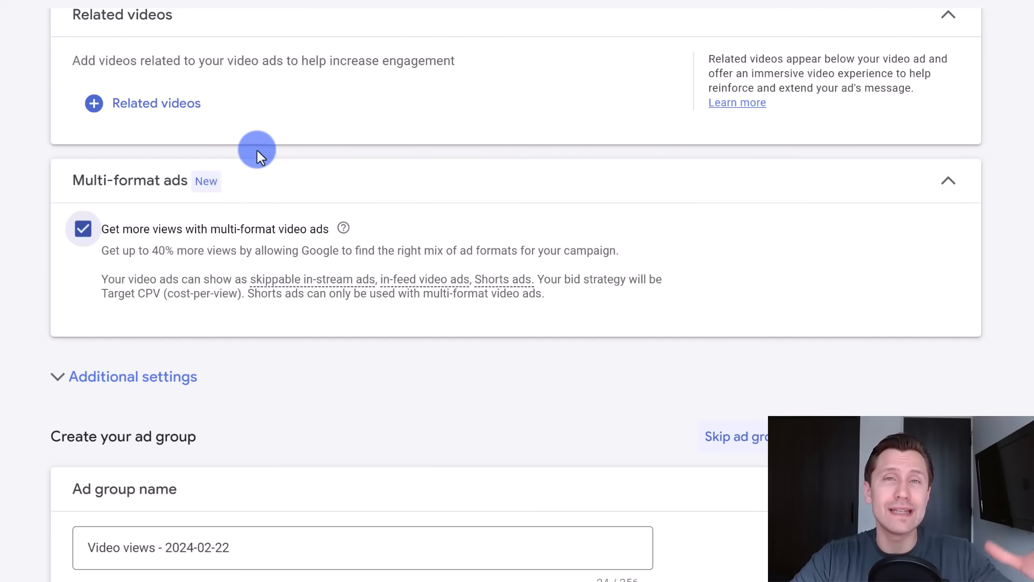
pyautogui.click(84, 230)
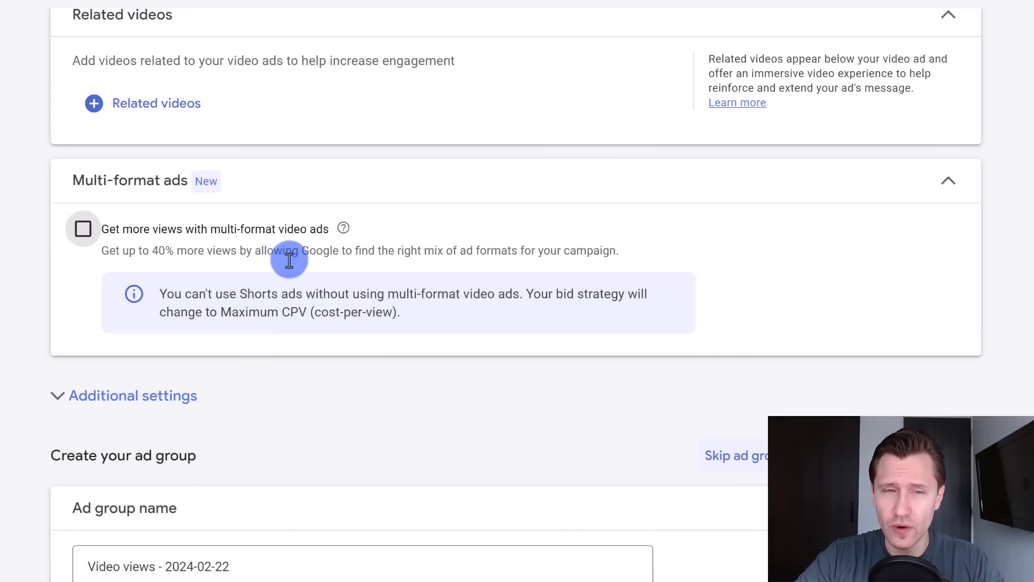
# Step: Expand the additional settings and enable both the impression and view frequency caps under Frequency capping
pyautogui.scroll(-2, 209, 260)
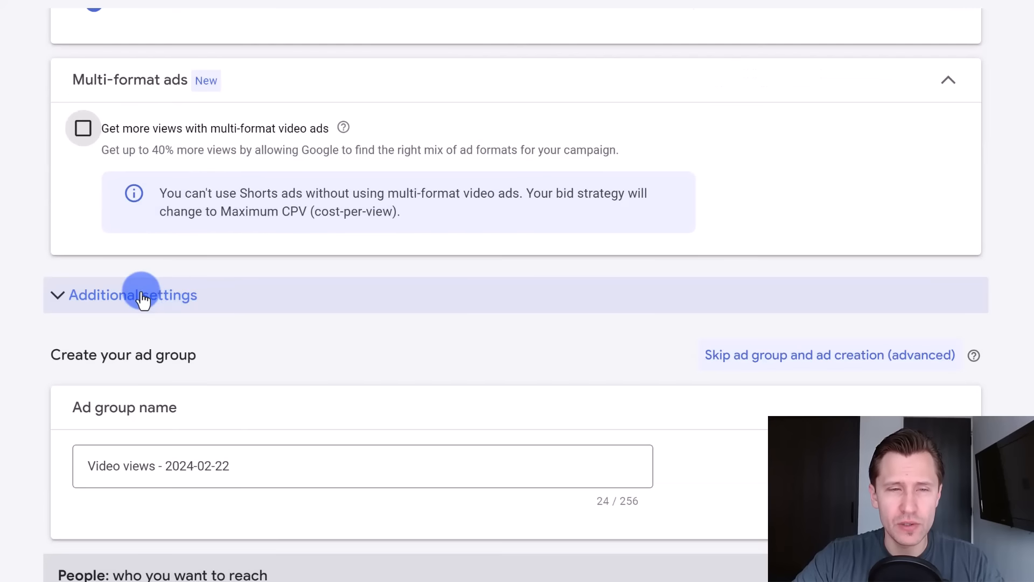
pyautogui.click(145, 295)
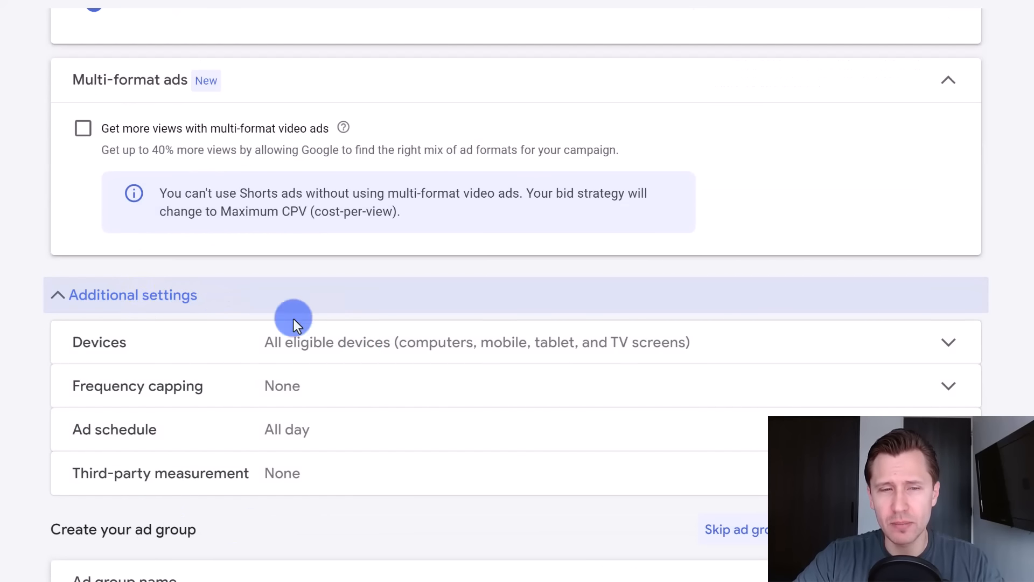
pyautogui.click(143, 391)
pyautogui.scroll(-2, 245, 439)
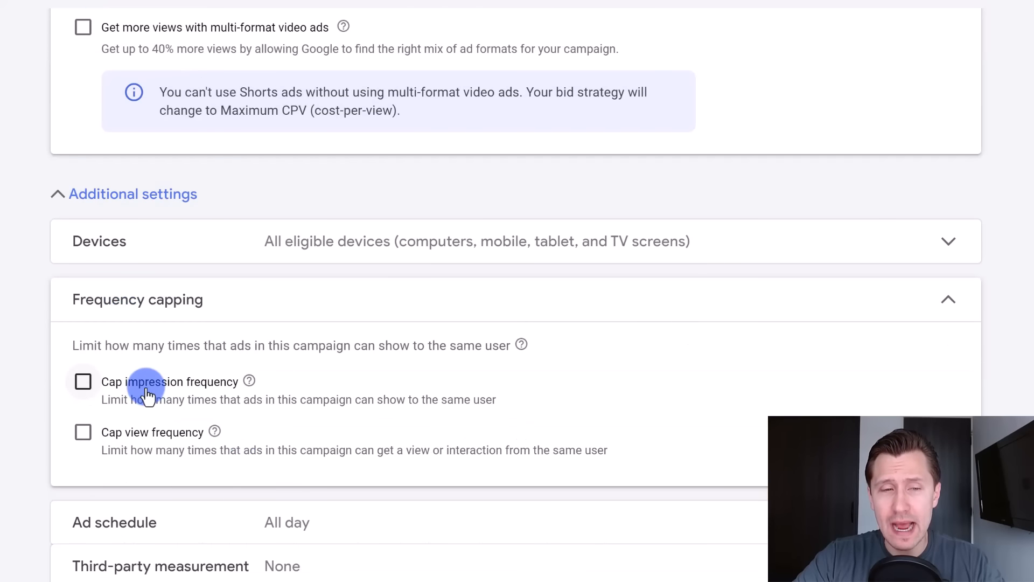
pyautogui.click(134, 432)
pyautogui.scroll(-2, 134, 433)
pyautogui.click(164, 293)
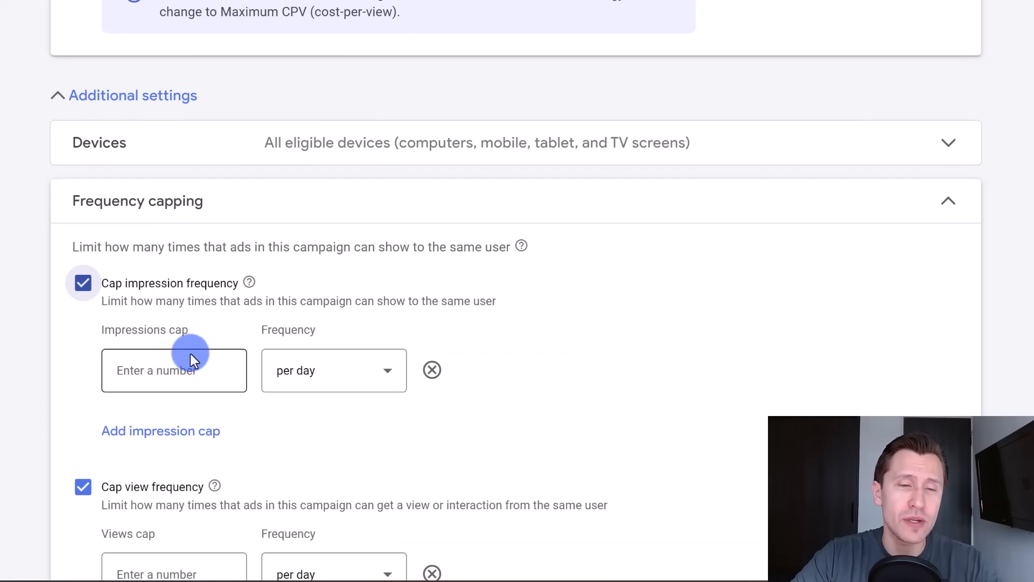
# Step: Set the impressions cap to 2 per day
pyautogui.click(185, 371)
pyautogui.write('2')
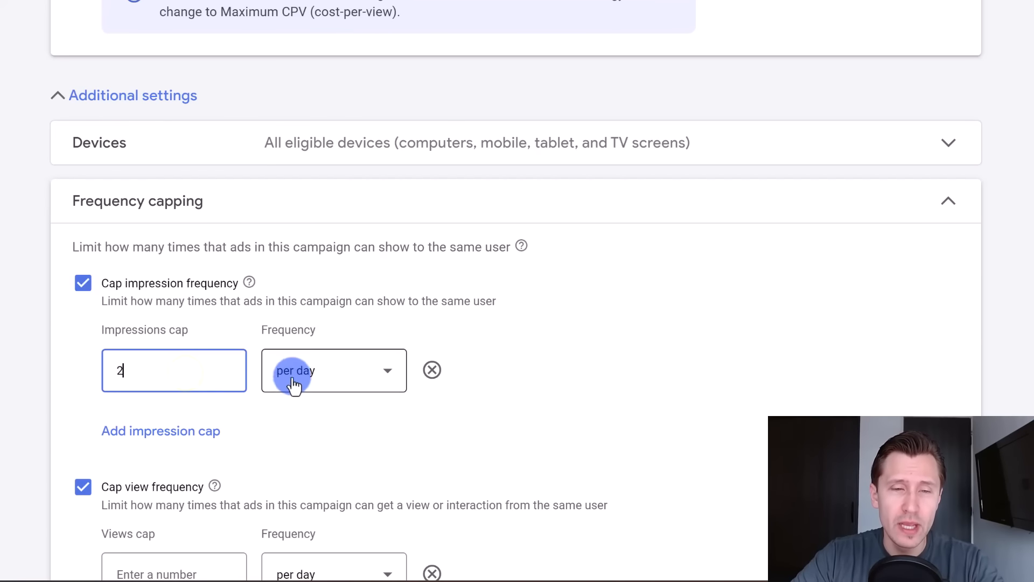
pyautogui.click(297, 371)
pyautogui.click(365, 300)
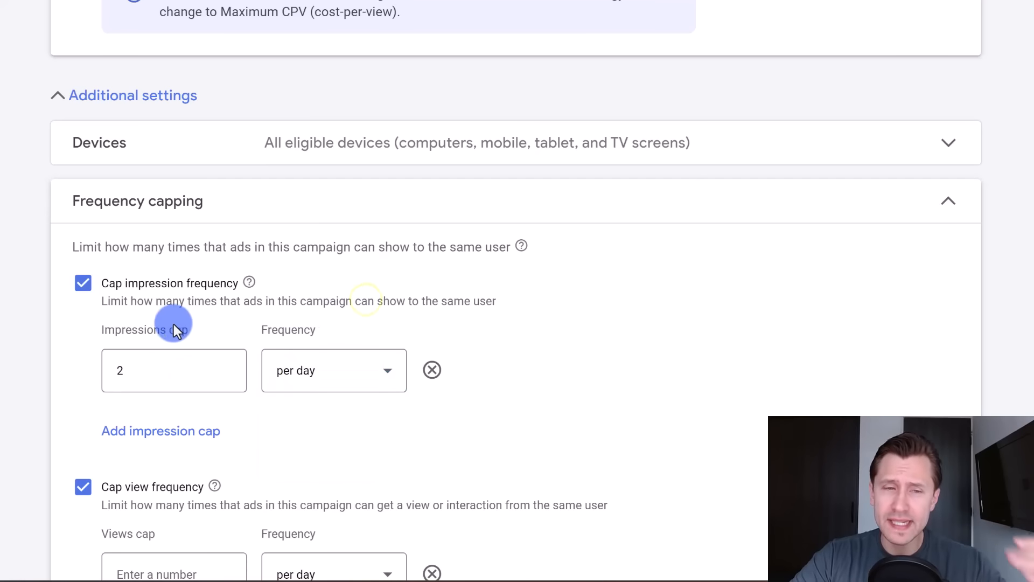
pyautogui.moveTo(139, 365); pyautogui.dragTo(97, 371)
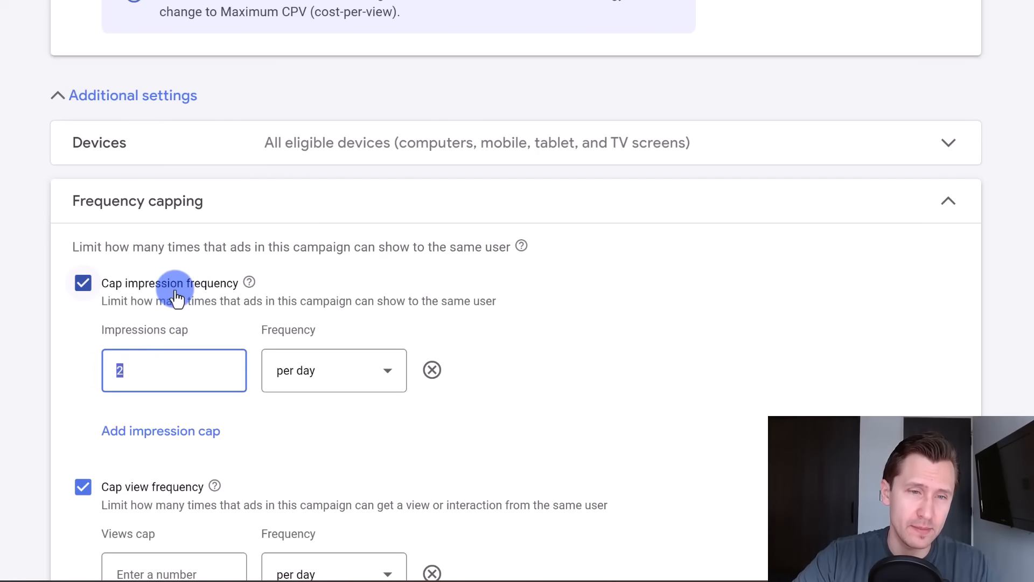
# Step: Set the views cap to 2 and keep its frequency at per day
pyautogui.scroll(-2, 155, 378)
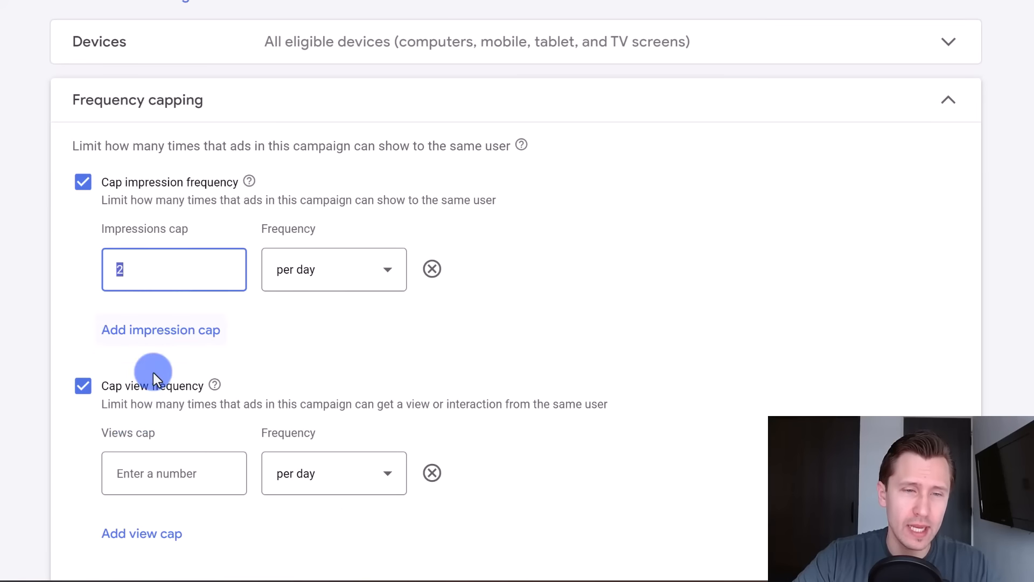
pyautogui.click(158, 473)
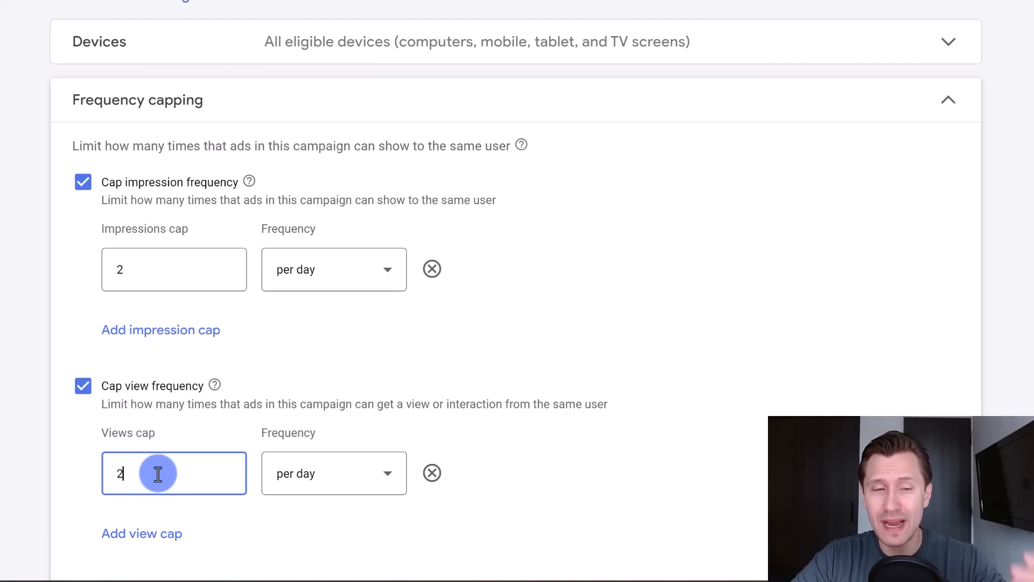
pyautogui.scroll(-4, 151, 450)
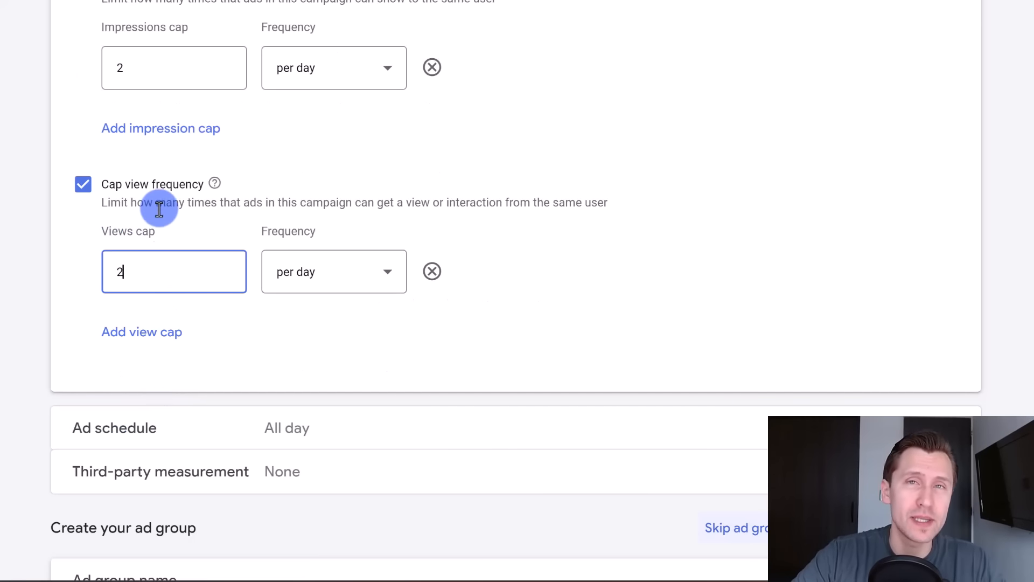
pyautogui.click(139, 131)
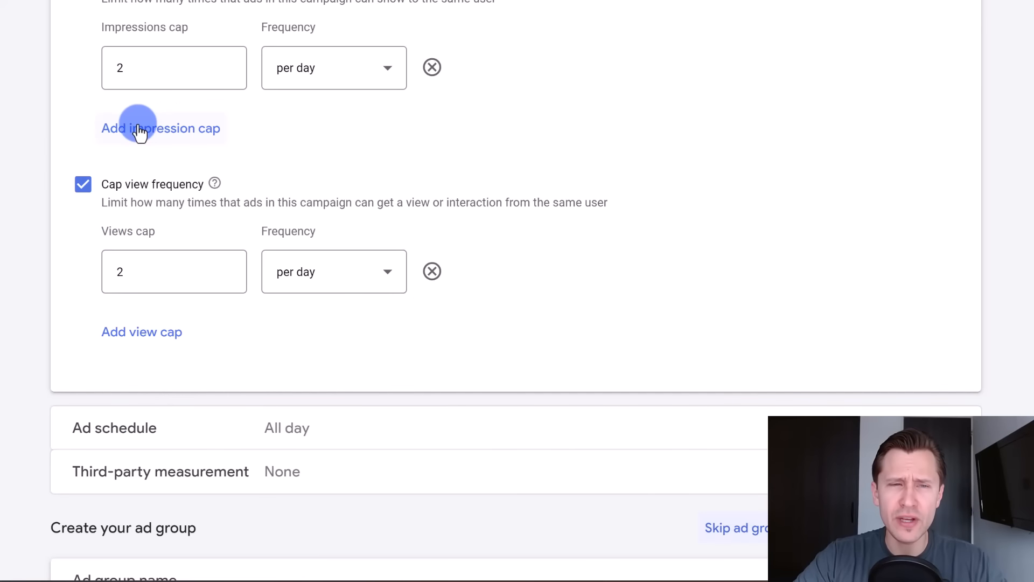
pyautogui.click(389, 271)
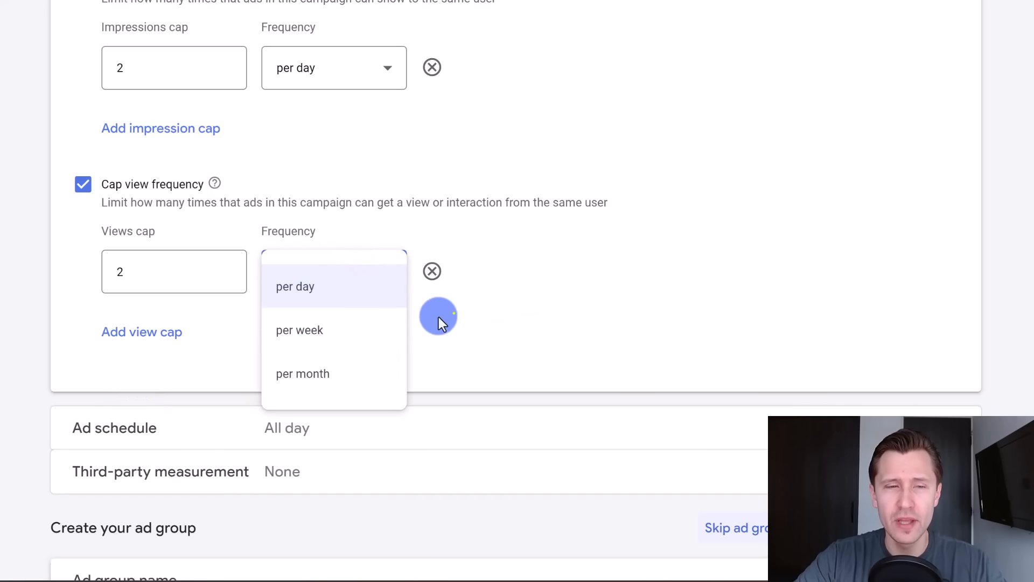
pyautogui.click(454, 312)
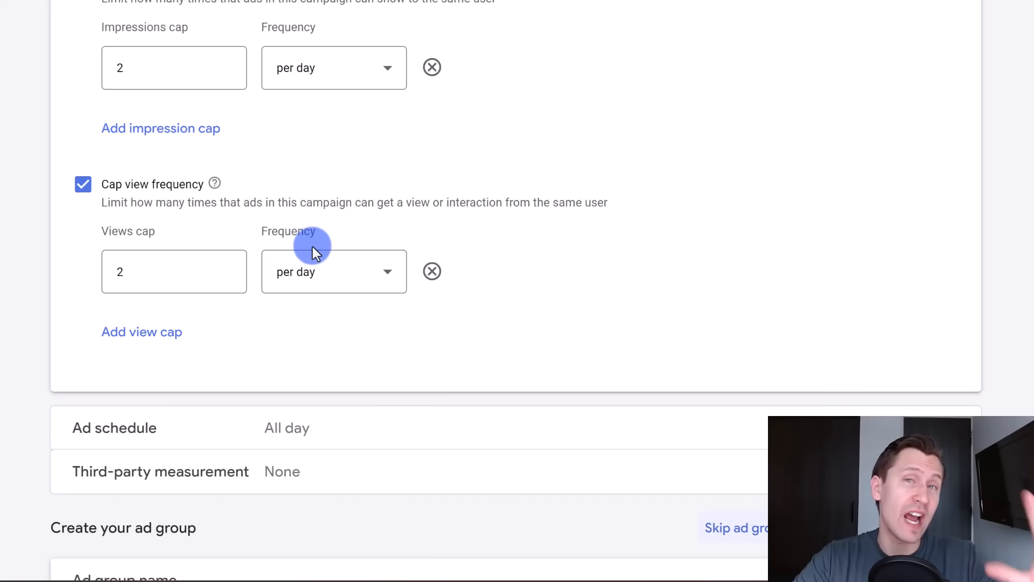
# Step: Expand the Ad schedule and Third-party measurement sections to review their options
pyautogui.scroll(-2, 380, 275)
pyautogui.scroll(-2, 380, 275)
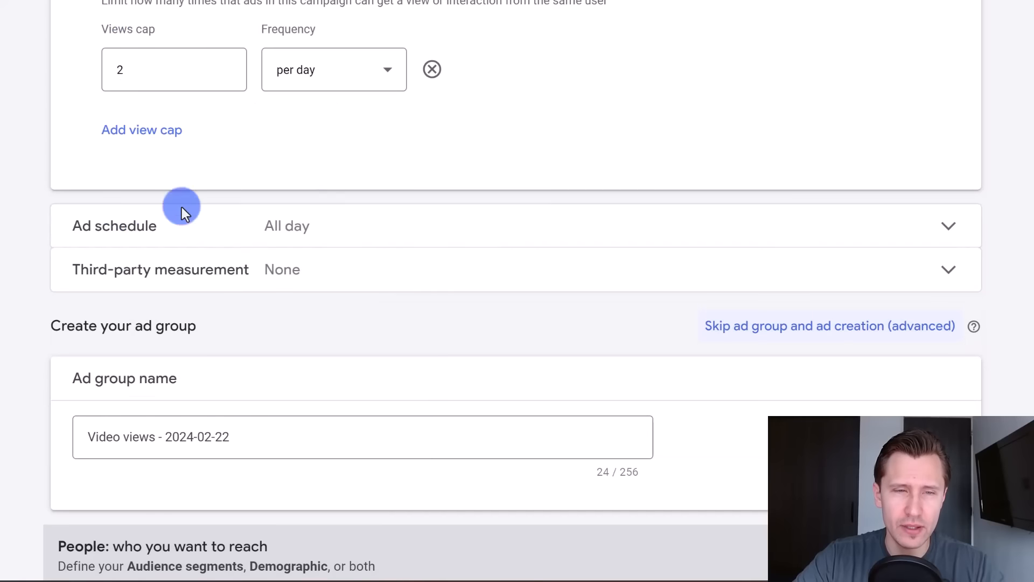
pyautogui.click(276, 225)
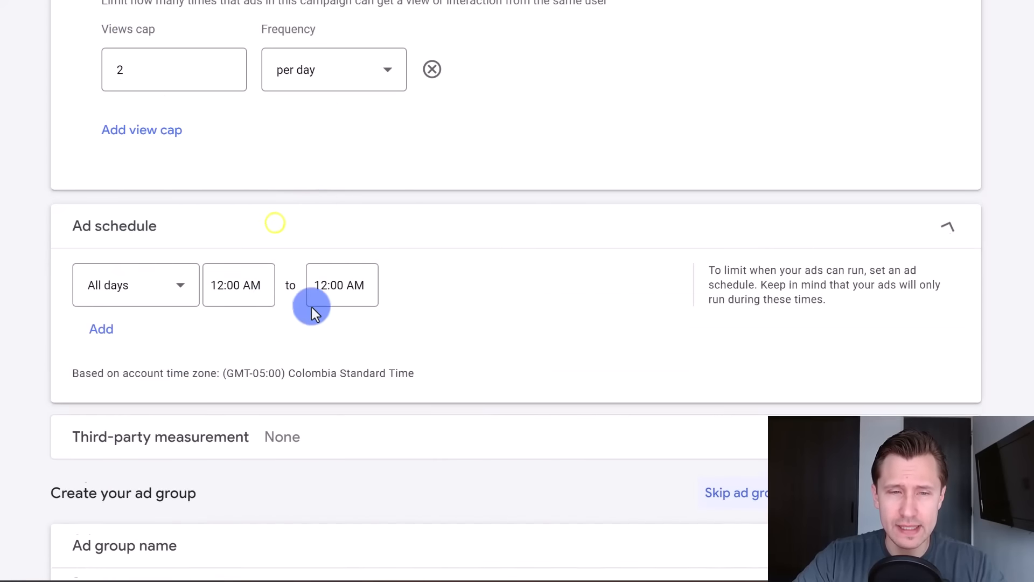
pyautogui.scroll(-2, 204, 267)
pyautogui.click(149, 327)
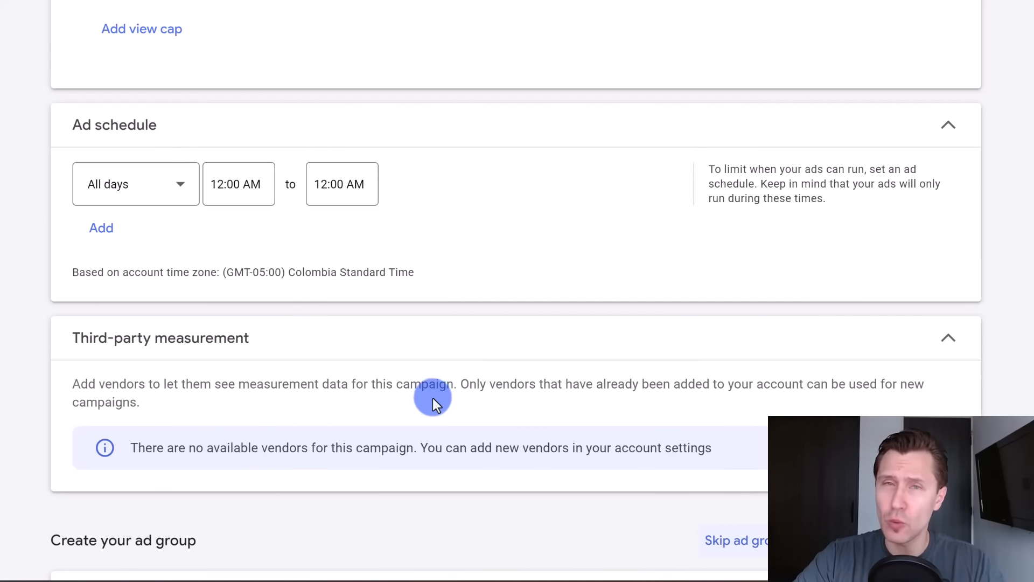
# Step: Review the ad group name and expand Demographics to examine the gender, age, parental status and household income options
pyautogui.scroll(-4, 432, 397)
pyautogui.scroll(-2, 344, 315)
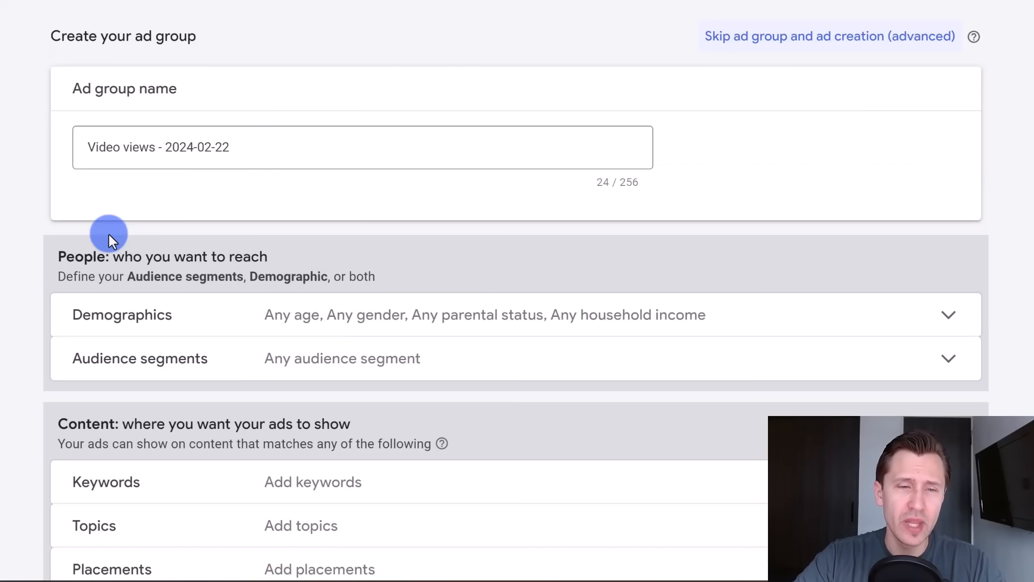
pyautogui.moveTo(240, 147); pyautogui.dragTo(86, 154)
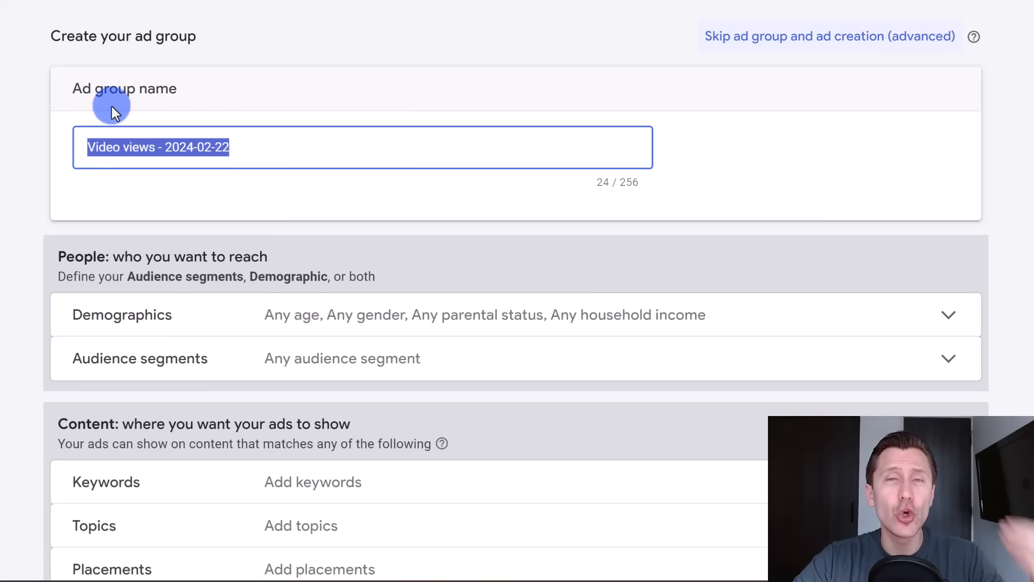
pyautogui.scroll(-2, 120, 91)
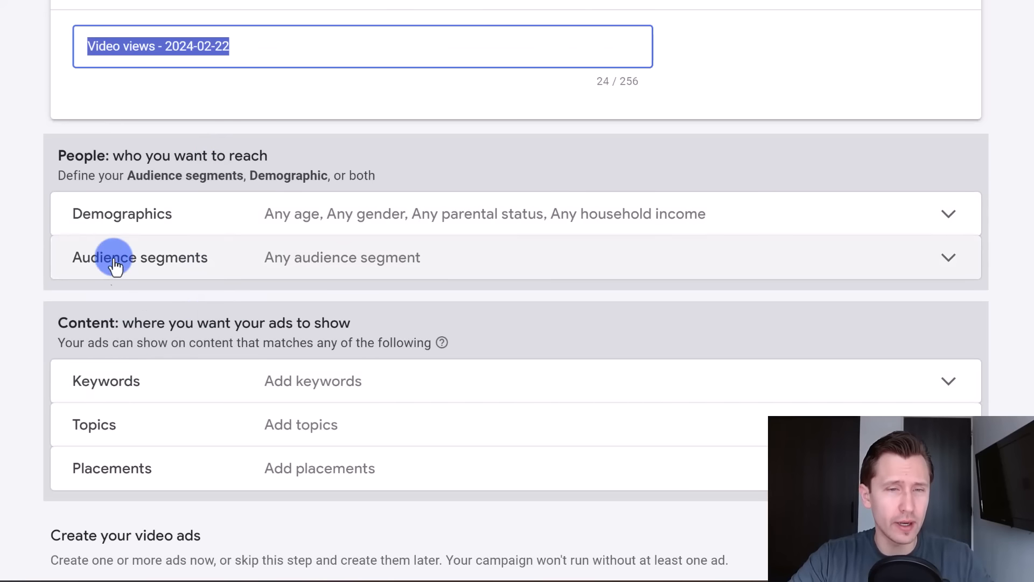
pyautogui.click(247, 222)
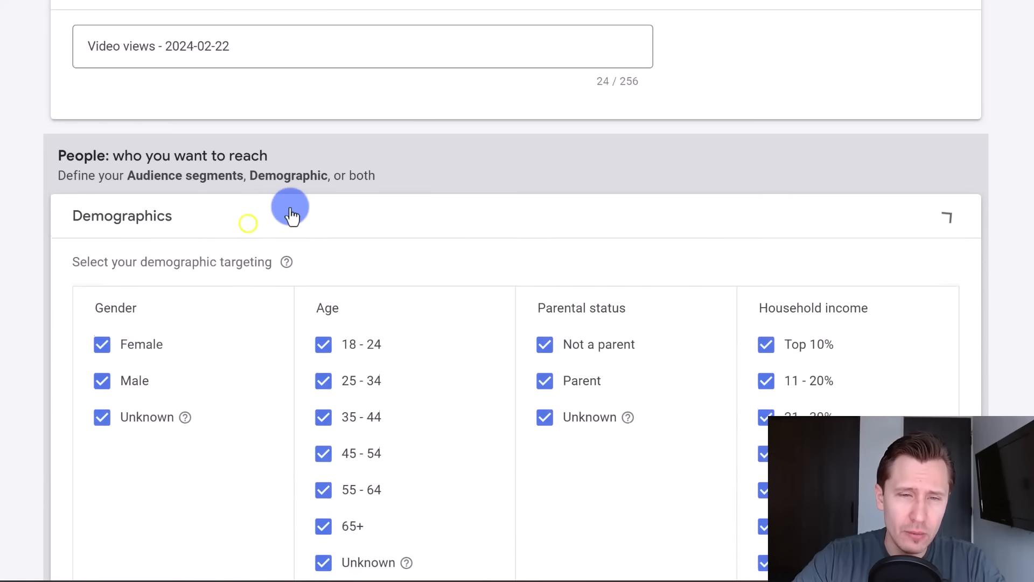
pyautogui.scroll(-2, 525, 474)
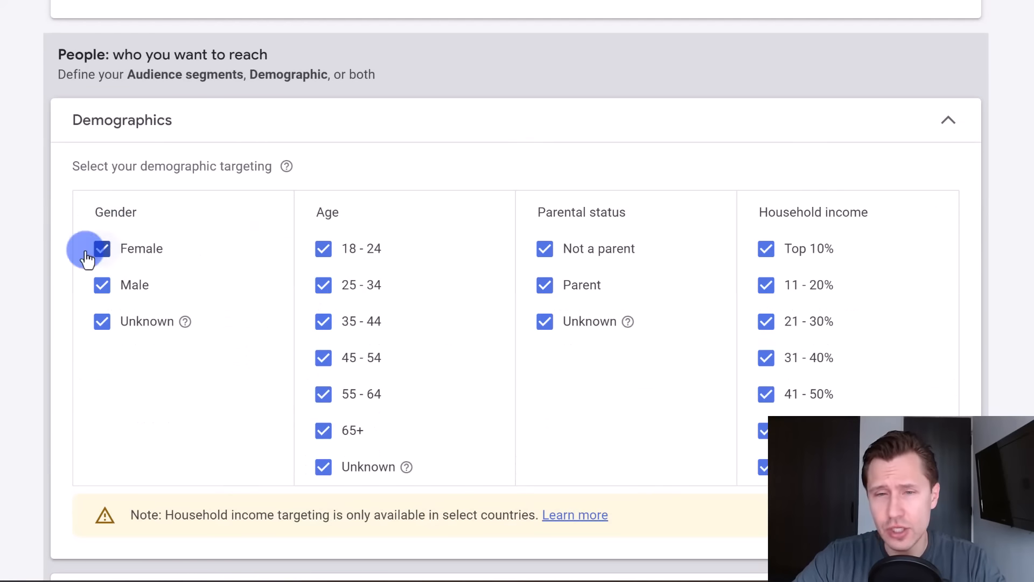
pyautogui.scroll(-4, 668, 302)
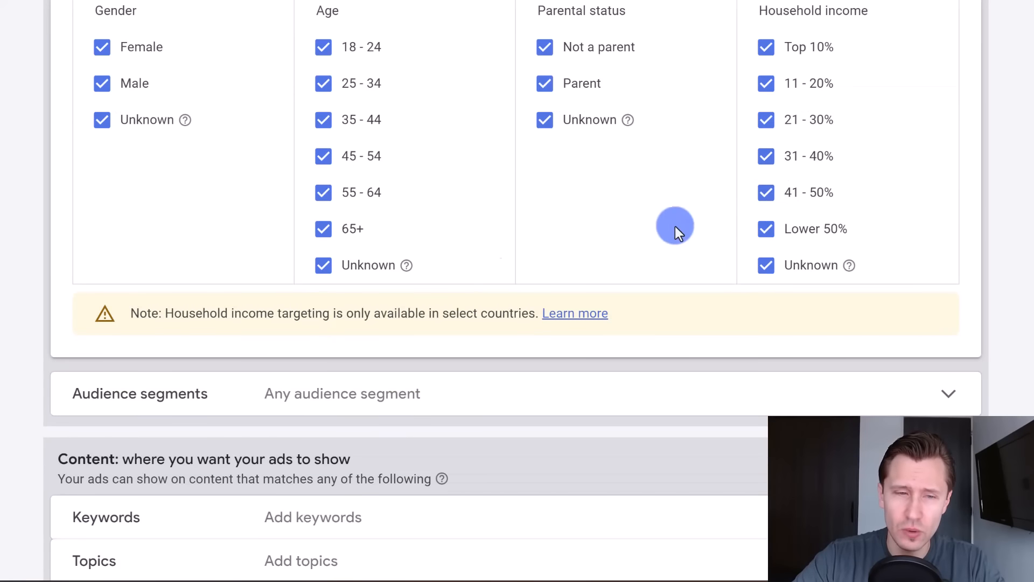
# Step: Expand Audience segments and review the suggested recent and idea segments
pyautogui.click(236, 393)
pyautogui.scroll(-4, 166, 410)
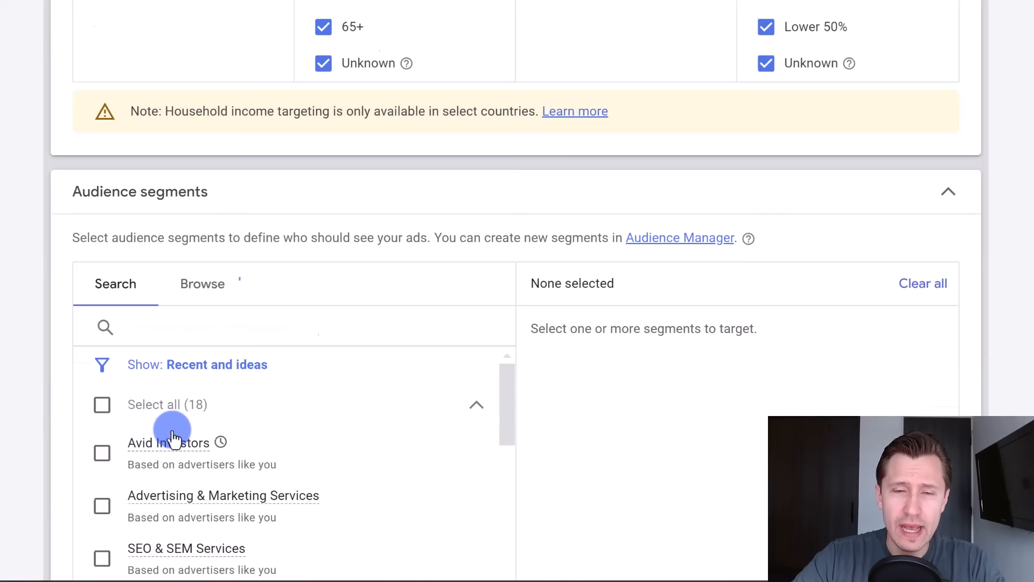
pyautogui.scroll(-2, 323, 351)
pyautogui.scroll(-4, 301, 268)
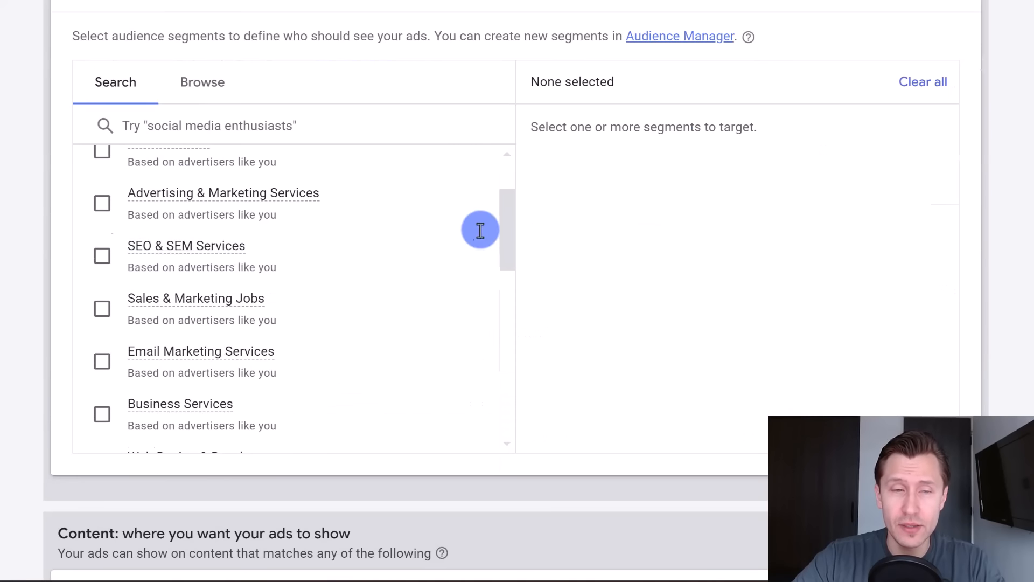
# Step: Browse the audience segment categories and examine the detailed demographics under Who they are
pyautogui.click(196, 72)
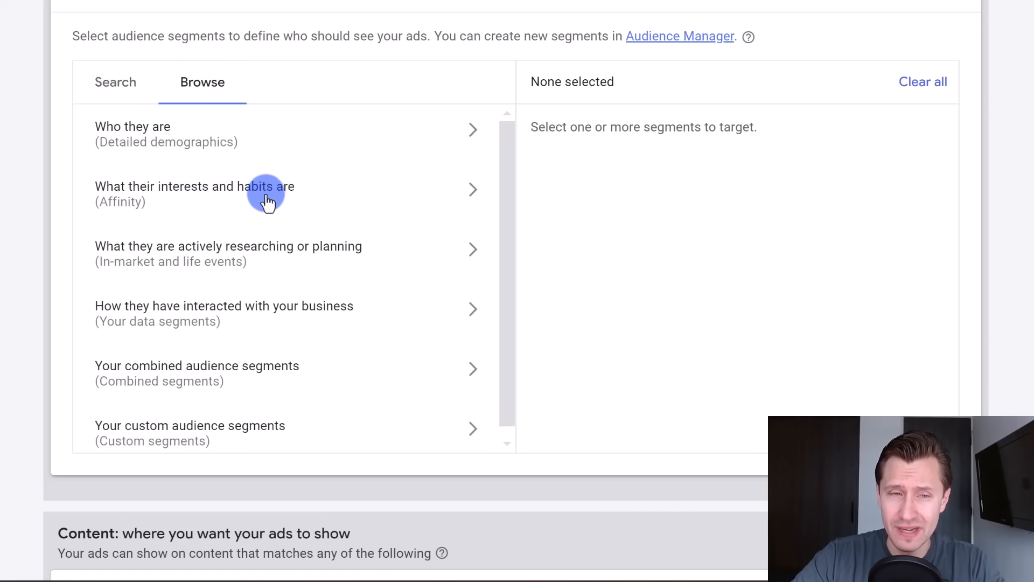
pyautogui.click(245, 139)
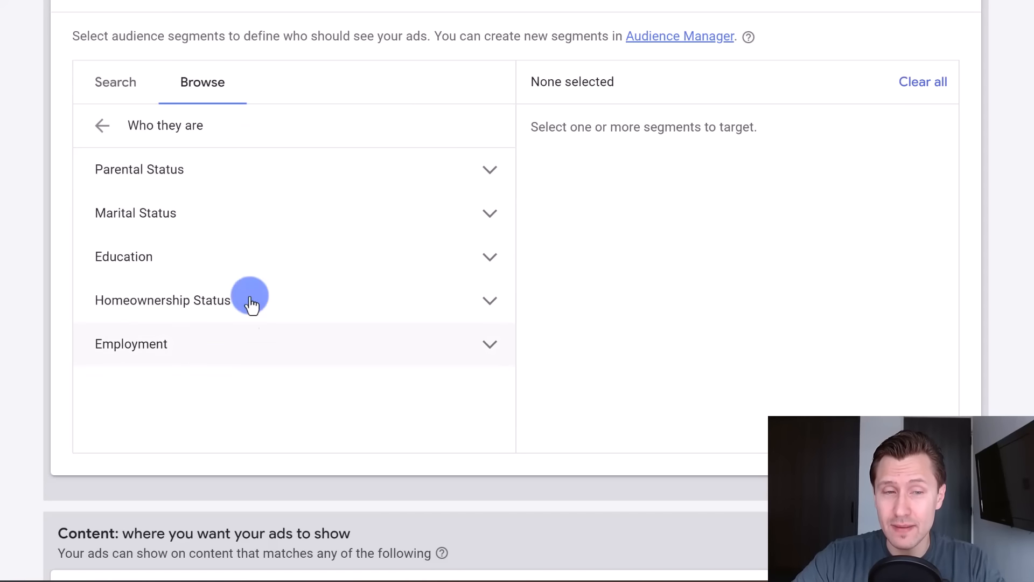
pyautogui.scroll(7, 138, 167)
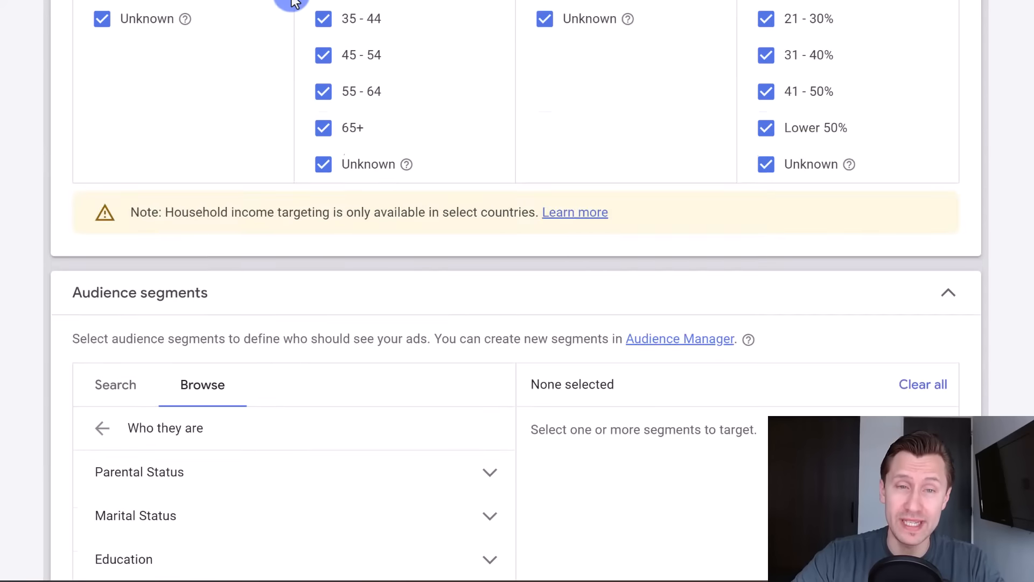
pyautogui.scroll(-5, 284, 299)
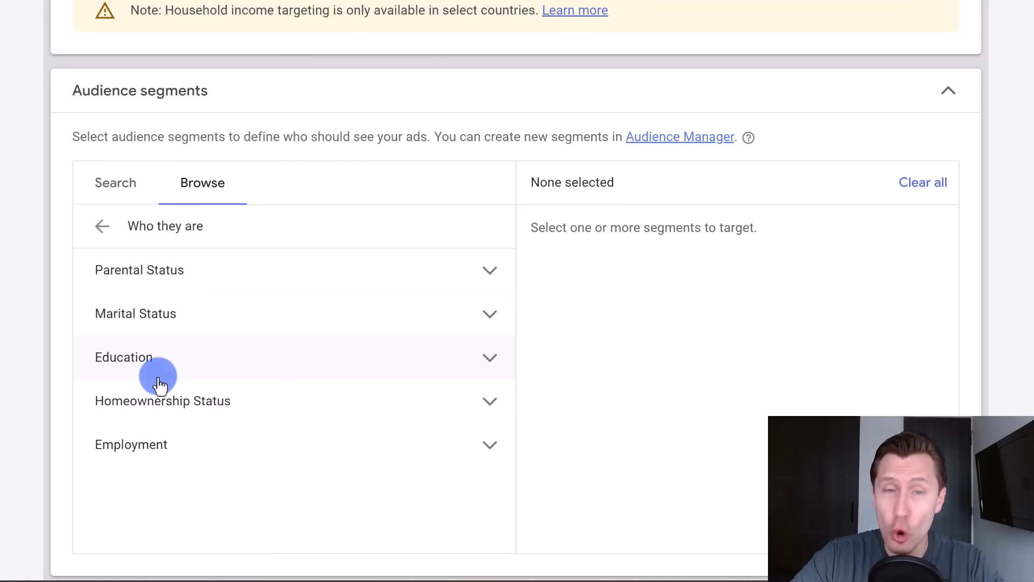
pyautogui.scroll(2, 160, 388)
pyautogui.click(96, 321)
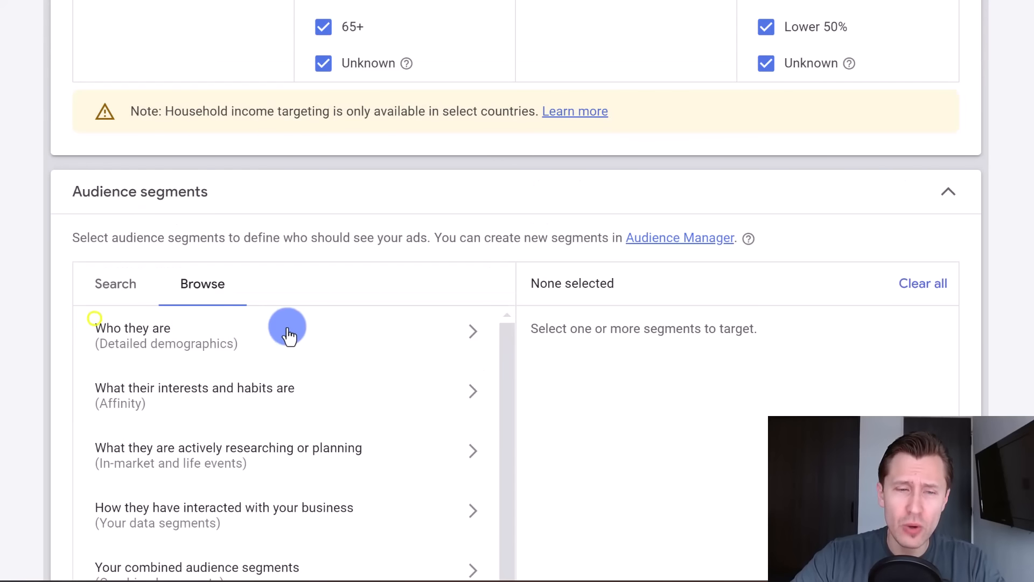
# Step: Examine the In-market segments under What they are actively researching or planning, including the Baby & Children's Products subcategories
pyautogui.scroll(-4, 238, 439)
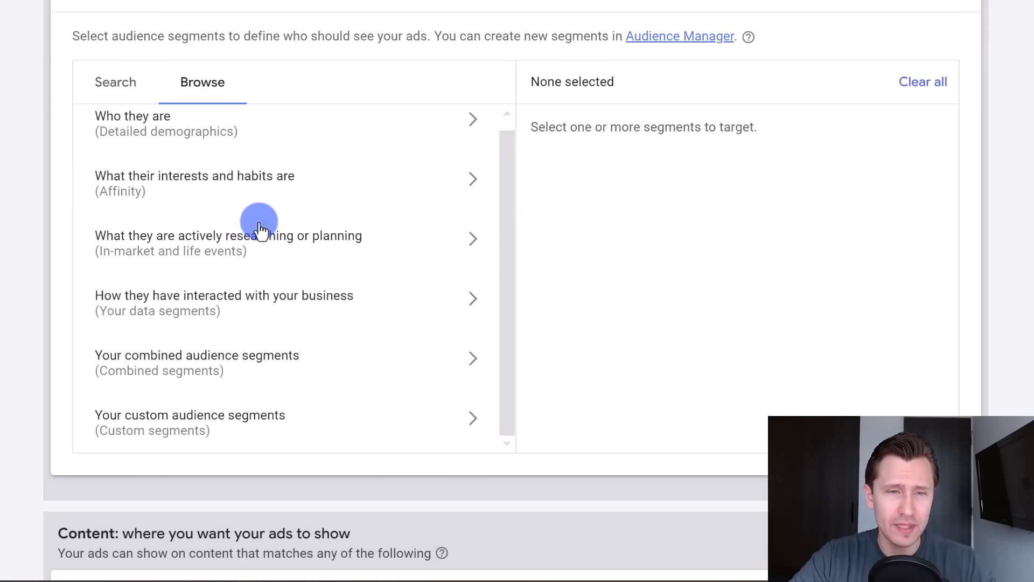
pyautogui.click(224, 243)
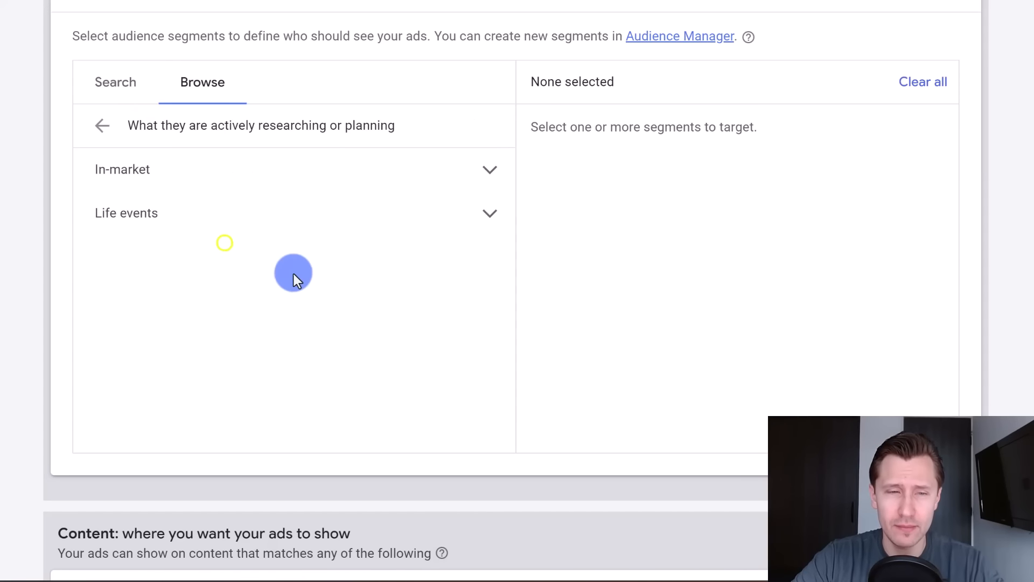
pyautogui.click(174, 170)
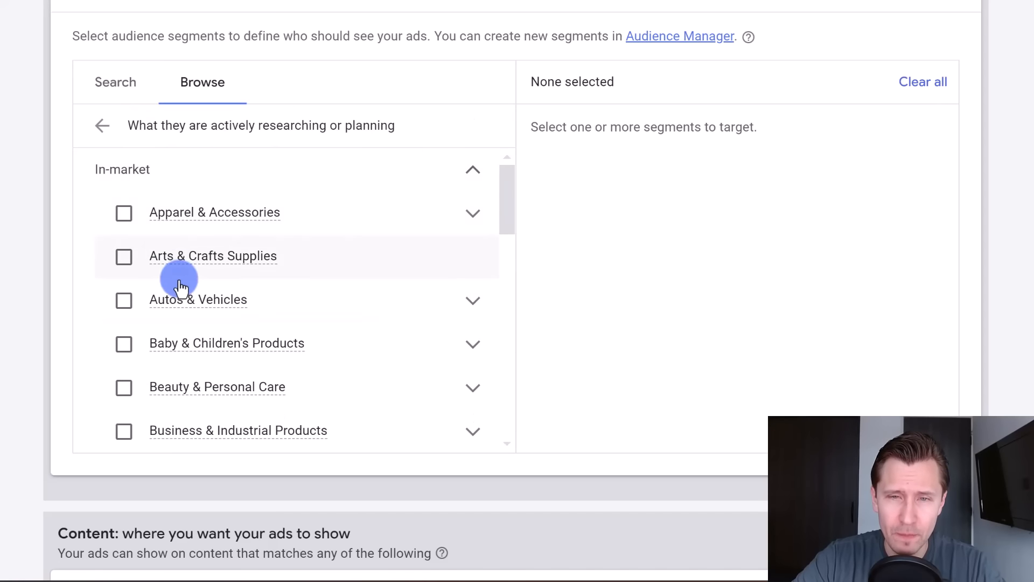
pyautogui.scroll(-4, 182, 288)
pyautogui.scroll(4, 231, 330)
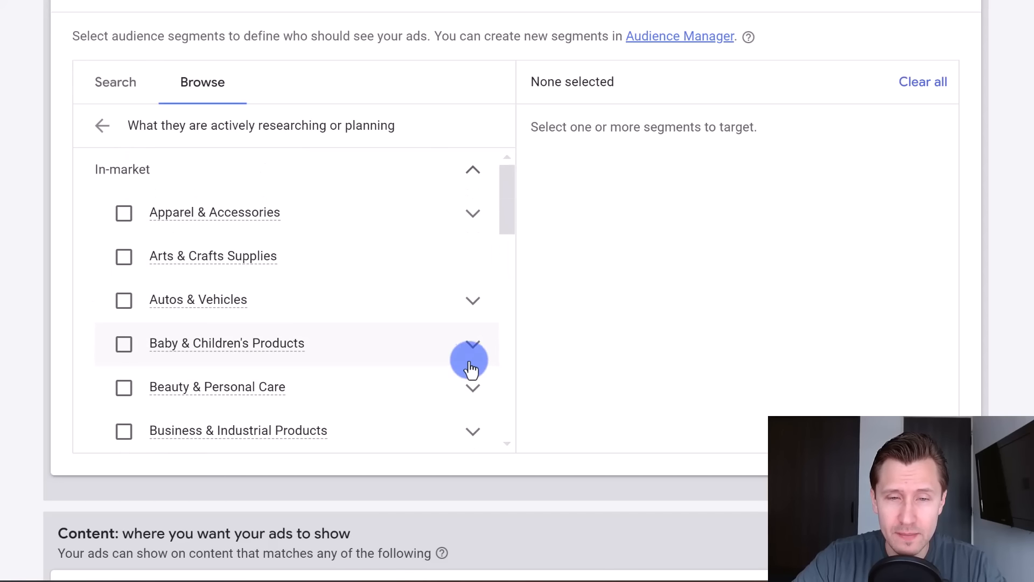
pyautogui.click(473, 343)
pyautogui.scroll(-2, 203, 362)
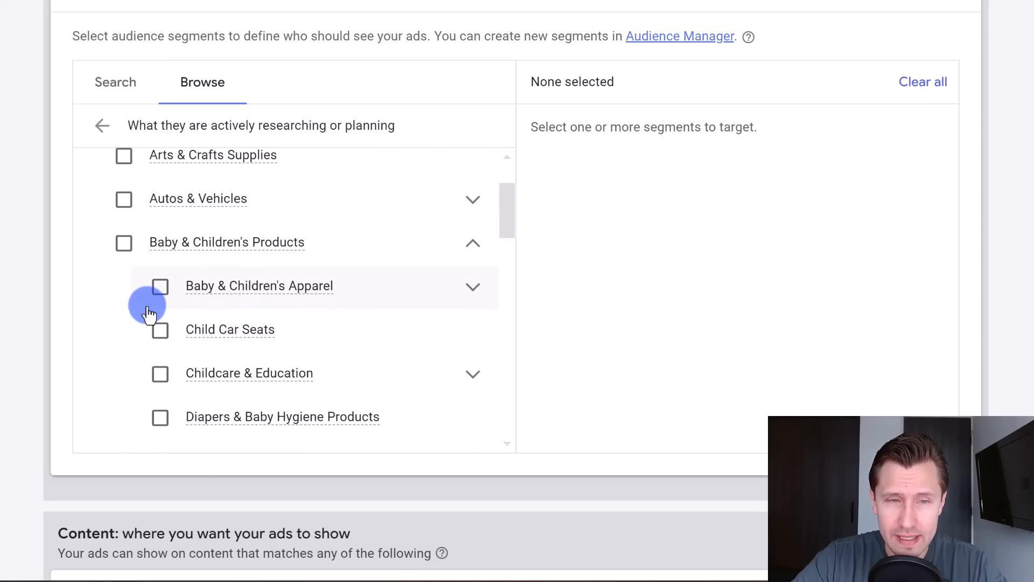
pyautogui.click(104, 130)
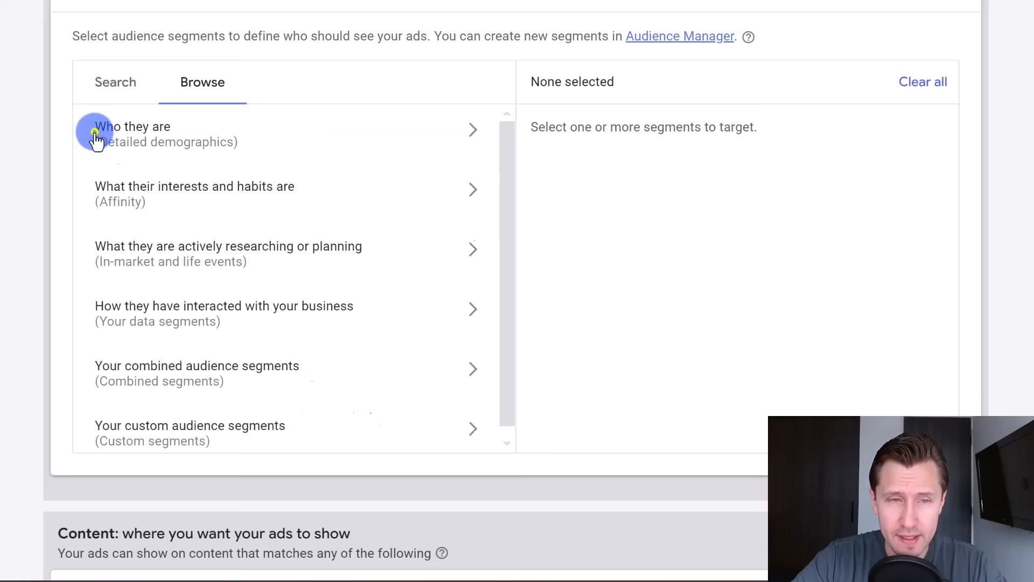
# Step: Check the data segments under How they have interacted with your business, including AdWords optimized list, and return to the categories
pyautogui.click(198, 324)
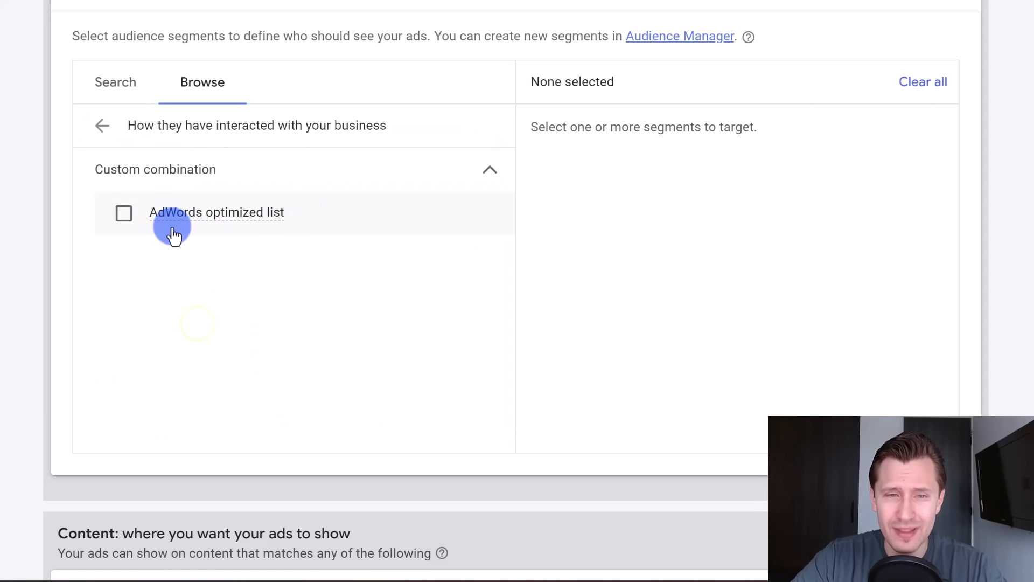
pyautogui.moveTo(228, 216)
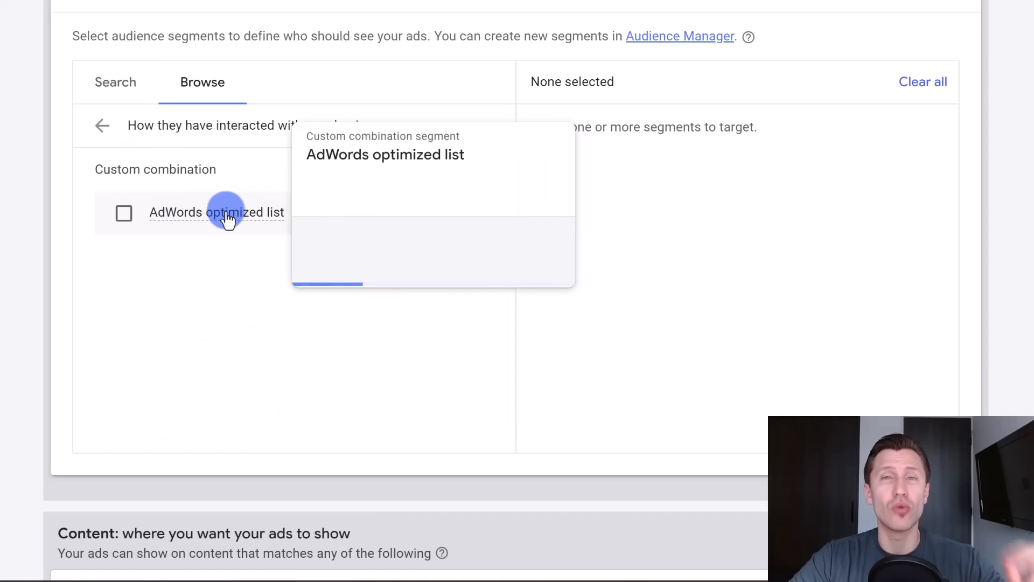
pyautogui.click(102, 132)
pyautogui.scroll(-1, 237, 345)
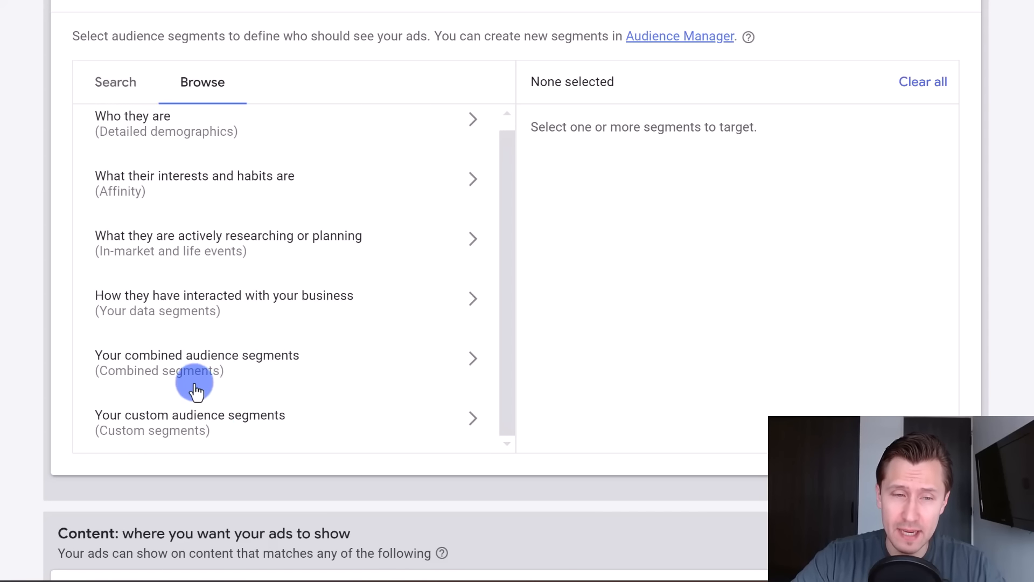
# Step: Open the new combined audience segment form, browse the segment categories available for matching, and close the form without saving
pyautogui.click(185, 370)
pyautogui.click(262, 359)
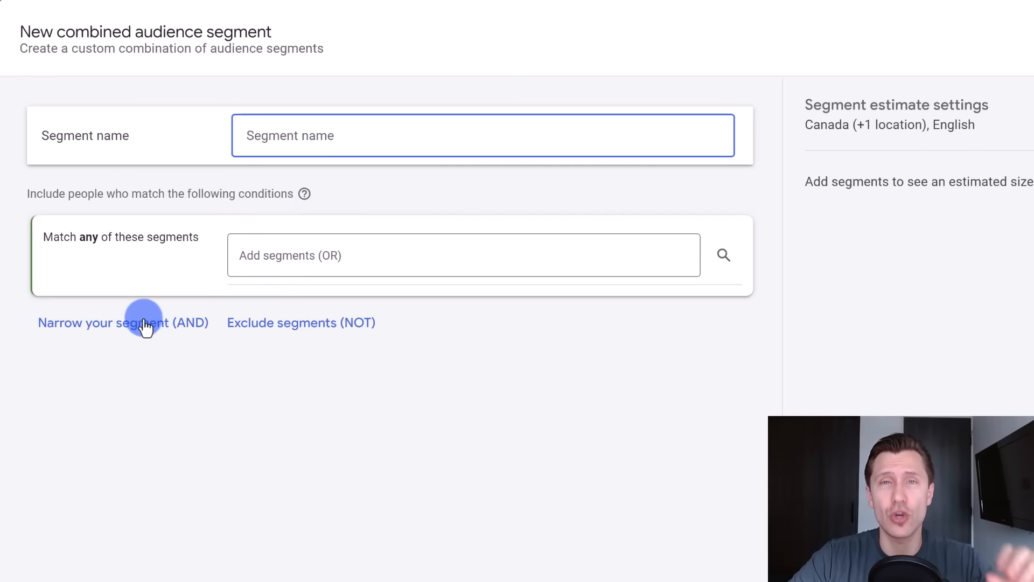
pyautogui.click(300, 259)
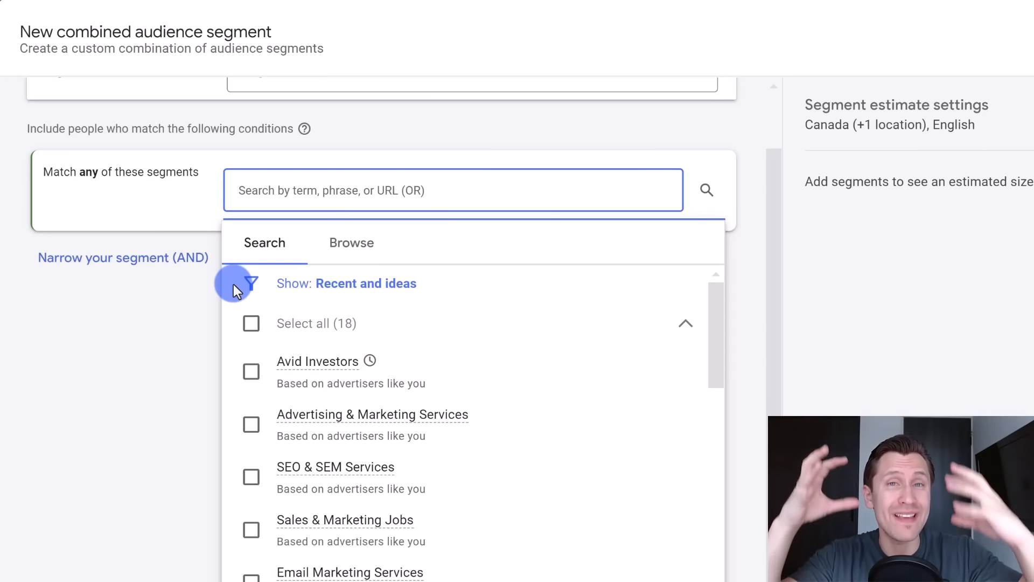
pyautogui.click(351, 241)
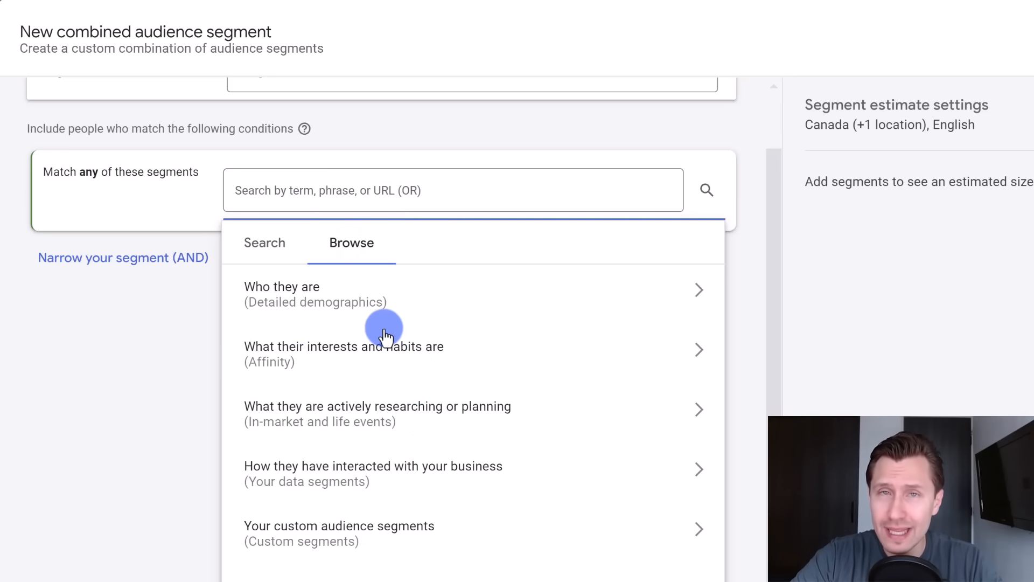
pyautogui.click(102, 364)
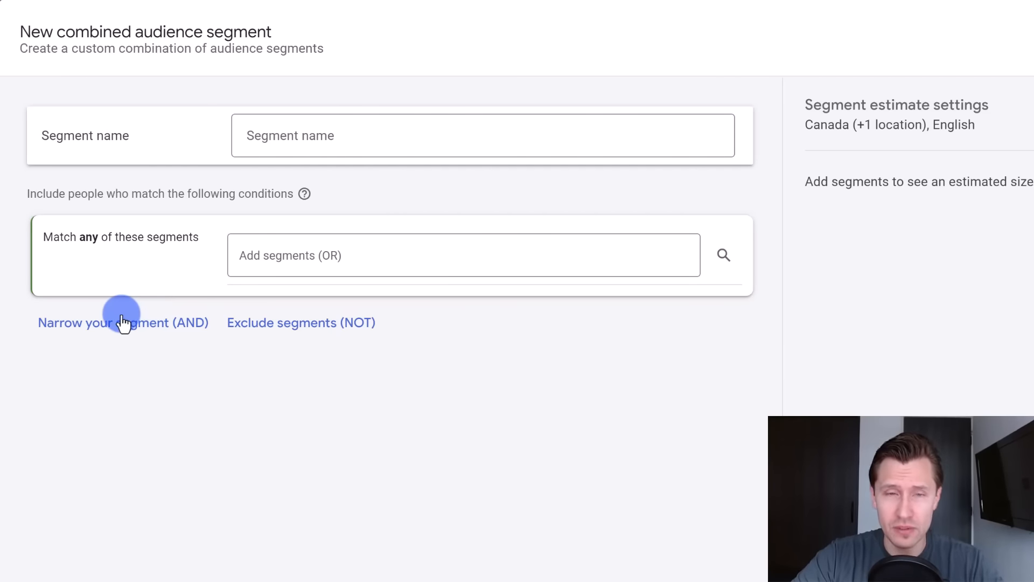
pyautogui.scroll(-3, 1, 386)
pyautogui.click(81, 525)
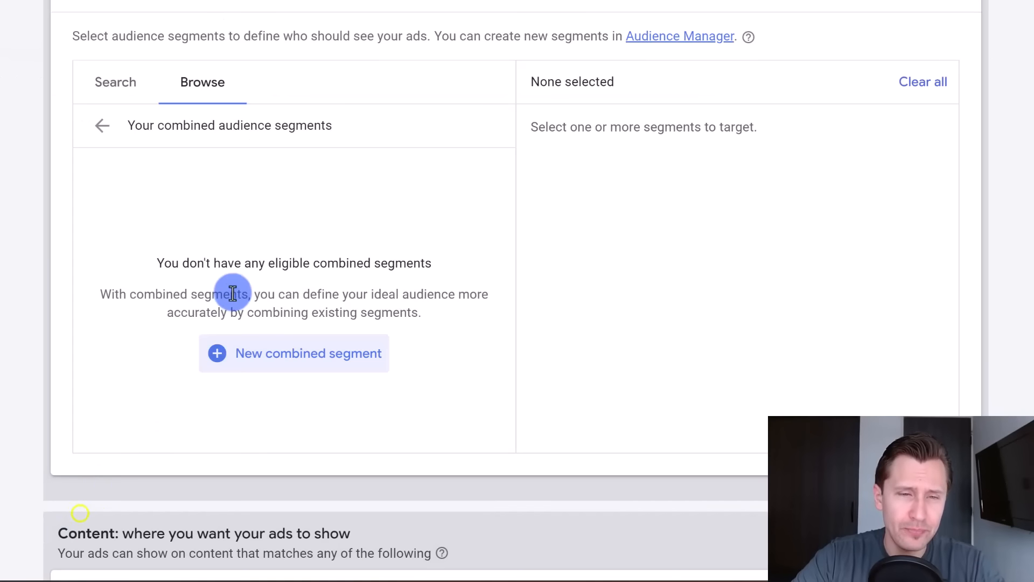
# Step: Start a new custom audience segment and review its interests or purchase intentions option
pyautogui.click(102, 127)
pyautogui.scroll(-3, 209, 382)
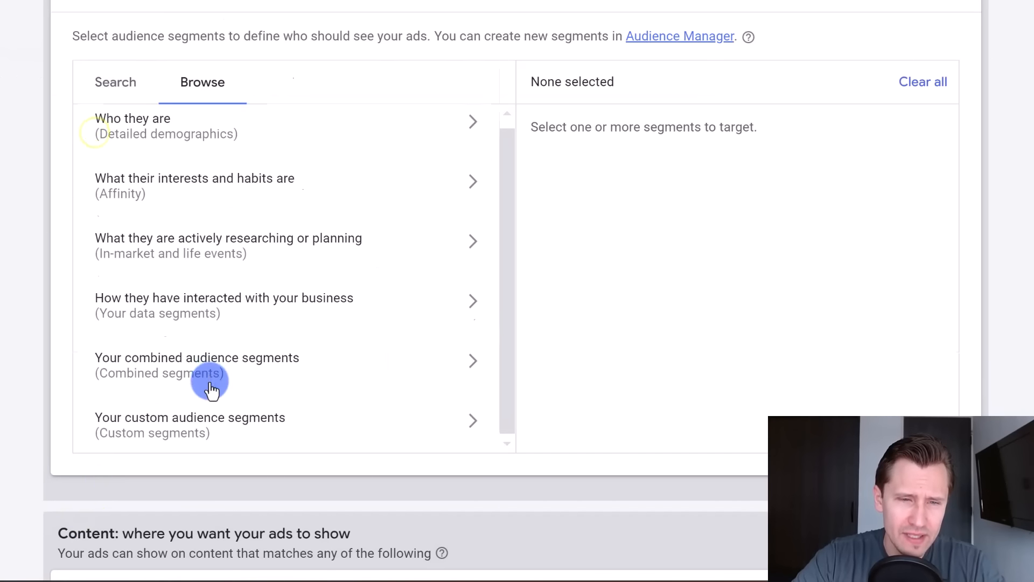
pyautogui.click(175, 347)
pyautogui.click(309, 248)
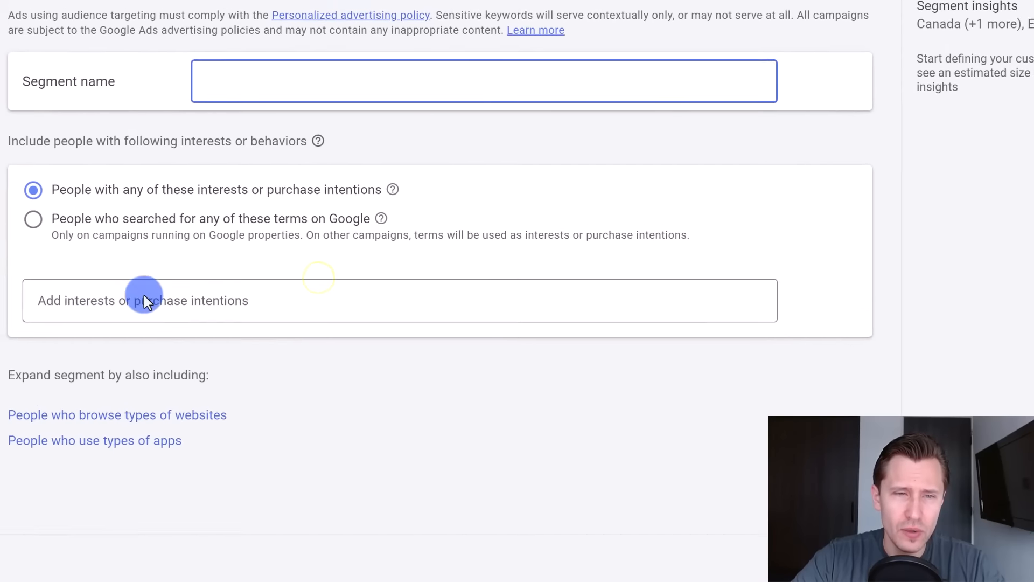
pyautogui.click(144, 295)
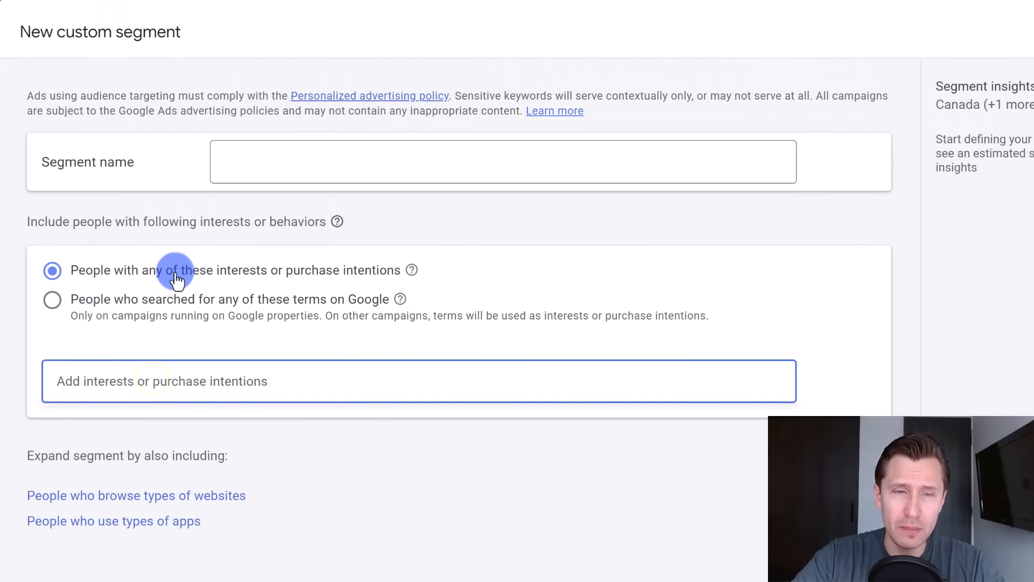
pyautogui.click(127, 189)
pyautogui.moveTo(146, 278); pyautogui.dragTo(363, 282)
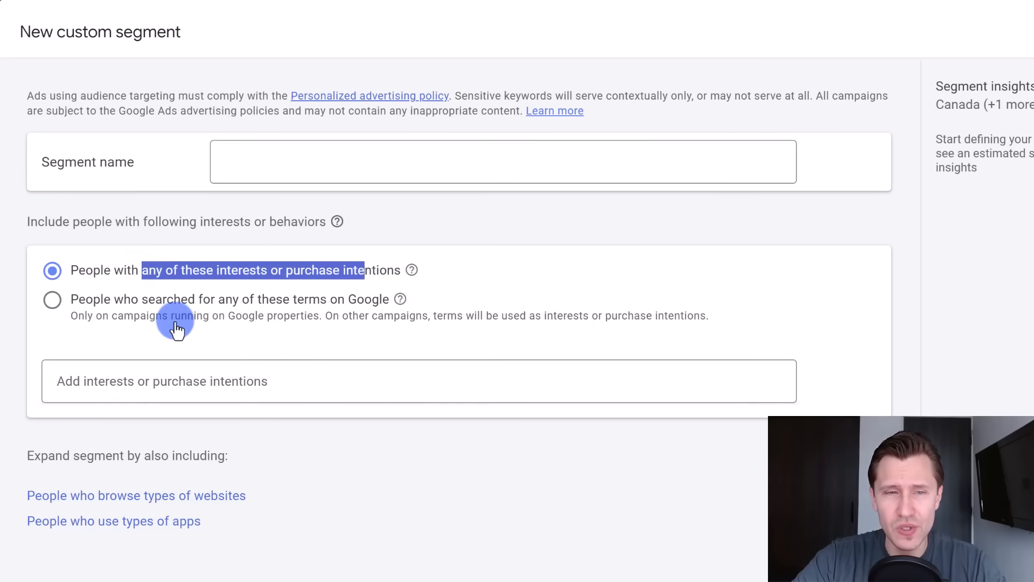
# Step: Target people who searched for terms on Google and add the search terms "google ads tutorial" and "google ads training"
pyautogui.click(131, 310)
pyautogui.click(120, 390)
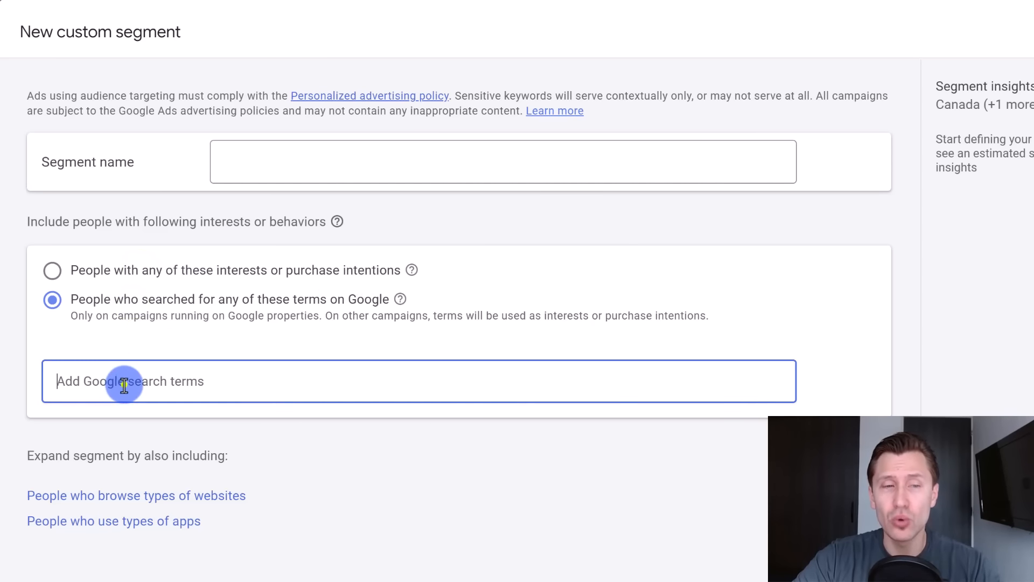
pyautogui.write('google')
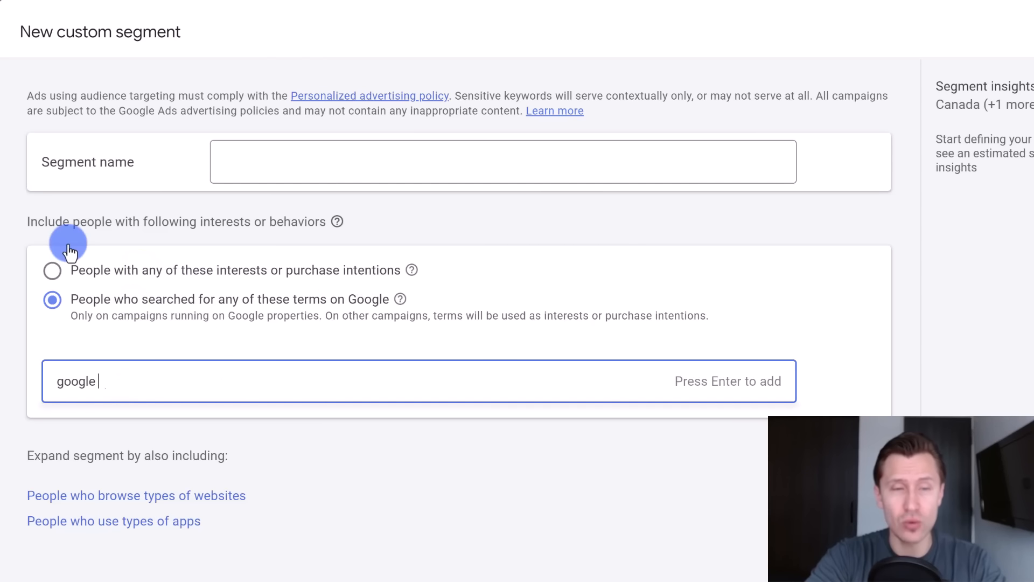
pyautogui.write(' ads tutorial')
pyautogui.press('Return')
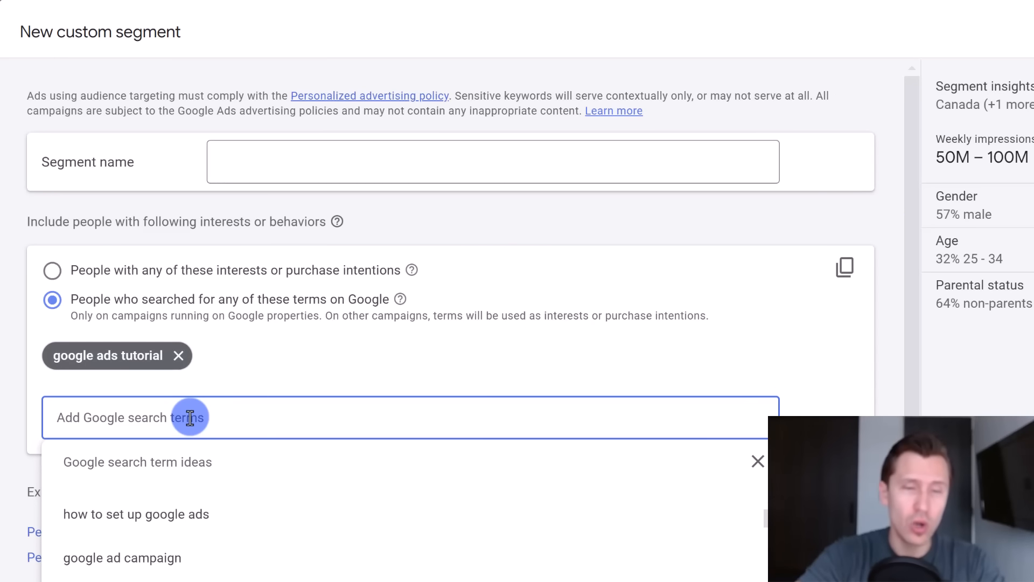
pyautogui.write('google ads training')
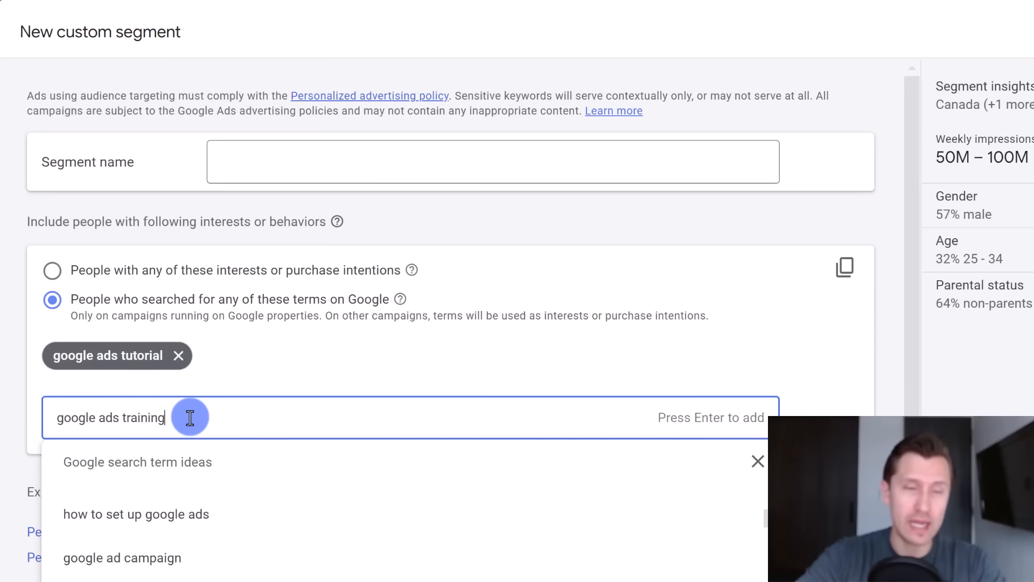
pyautogui.press('Return')
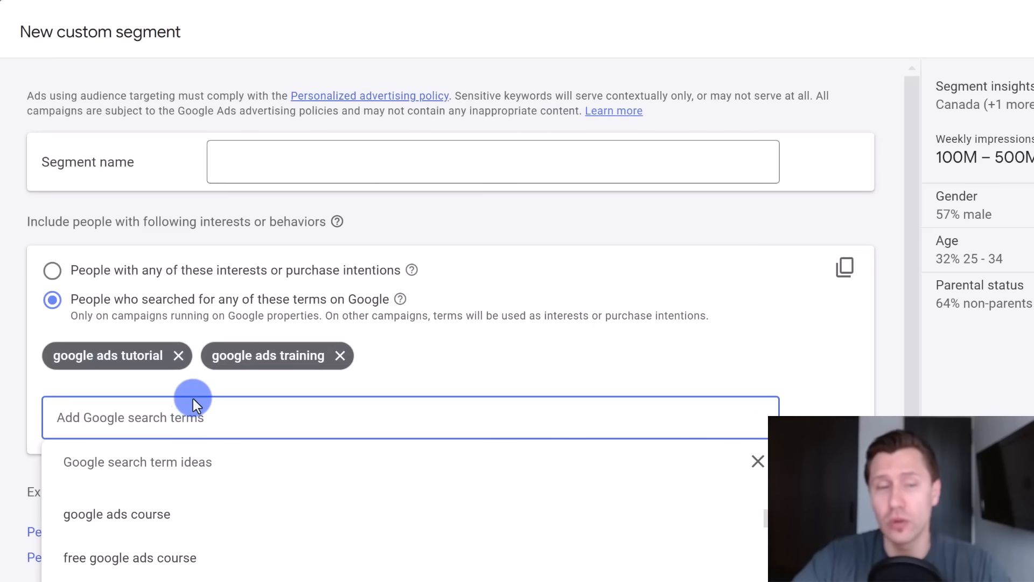
# Step: Add the suggested search terms "google ads course", "how to create google ads account" and "create google ads account"
pyautogui.click(97, 514)
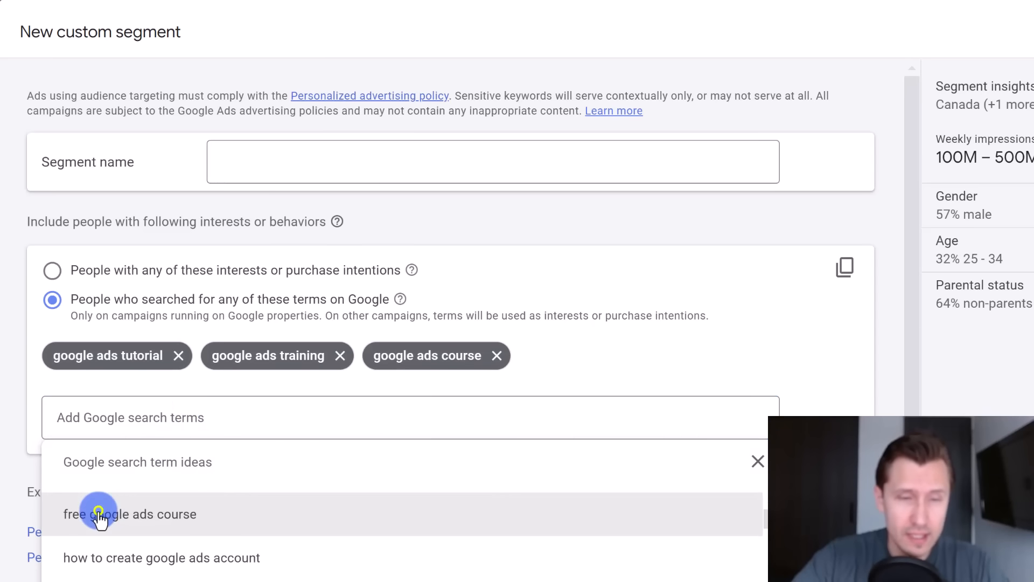
pyautogui.click(111, 558)
pyautogui.click(106, 554)
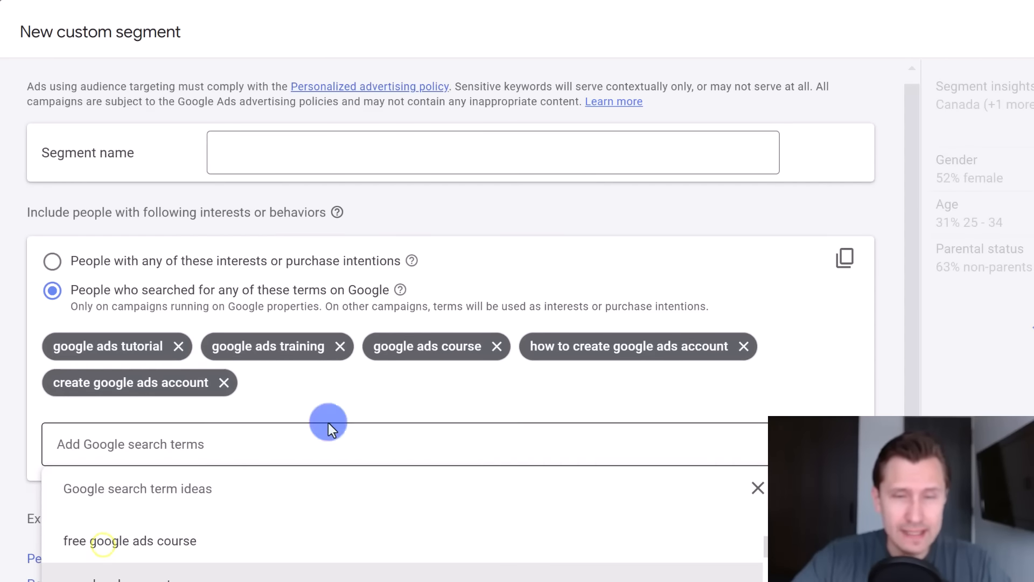
pyautogui.click(98, 356)
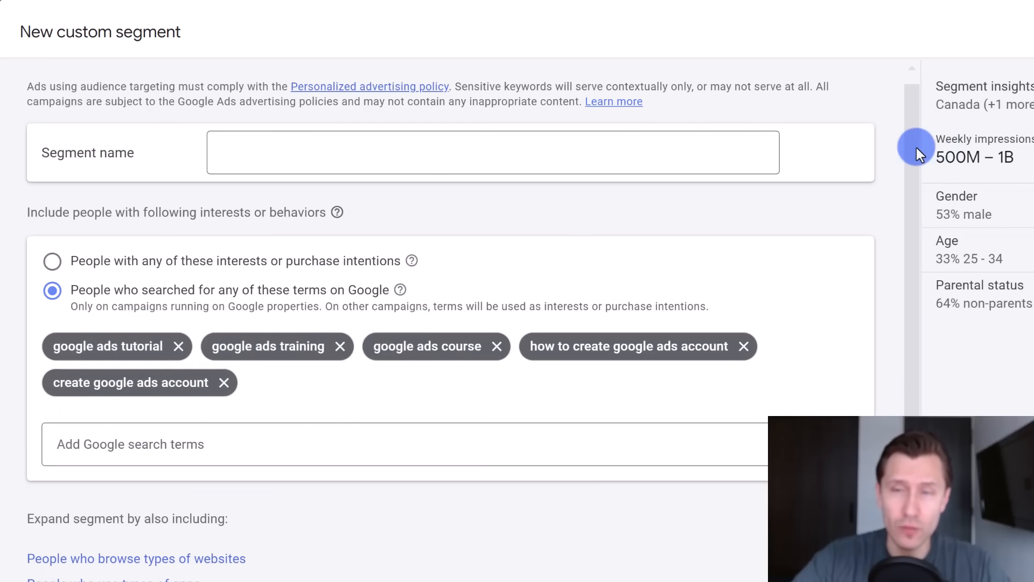
# Step: Name the custom segment "Google ads training" and save it as the selected audience segment
pyautogui.moveTo(941, 153); pyautogui.dragTo(1008, 143)
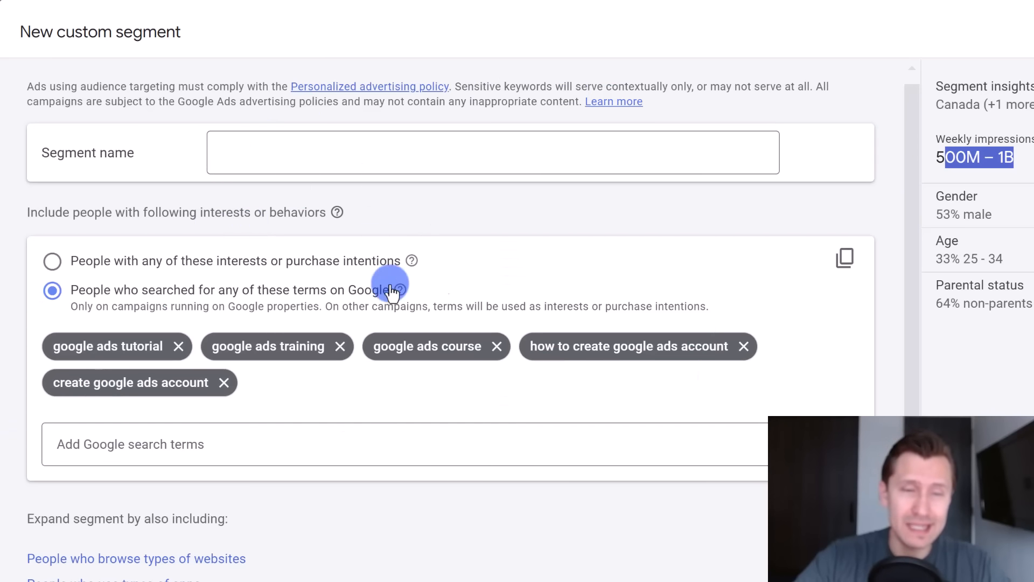
pyautogui.click(250, 142)
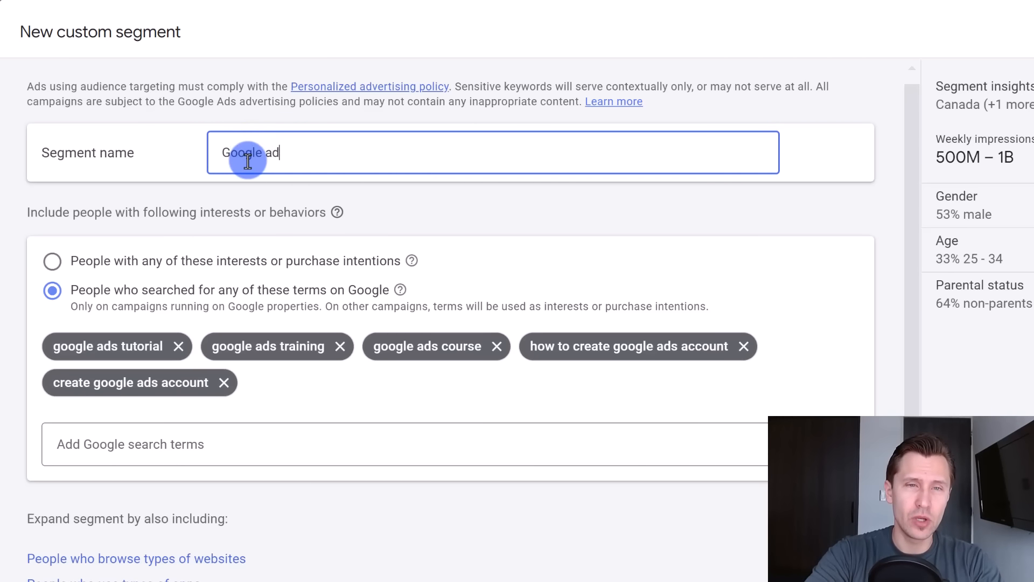
pyautogui.write('Google ads training')
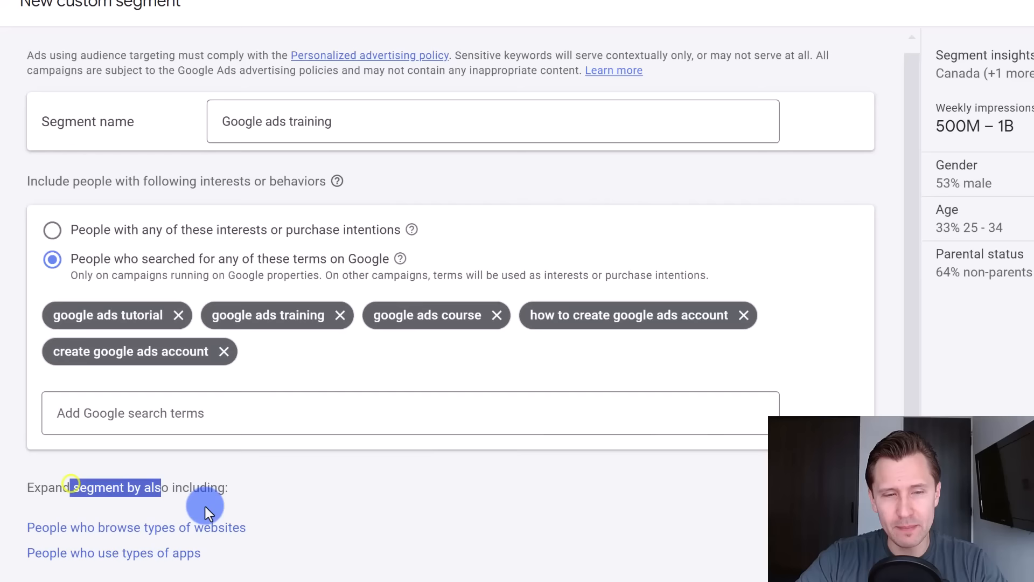
pyautogui.moveTo(206, 506); pyautogui.dragTo(110, 549)
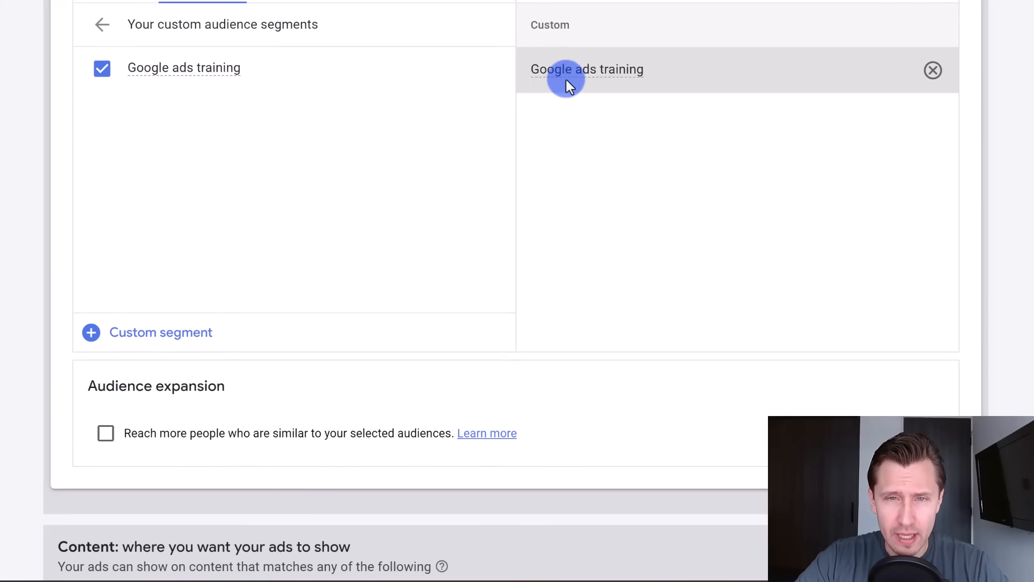
# Step: Rename the ad group as "Google ads training KW"
pyautogui.scroll(13, 563, 144)
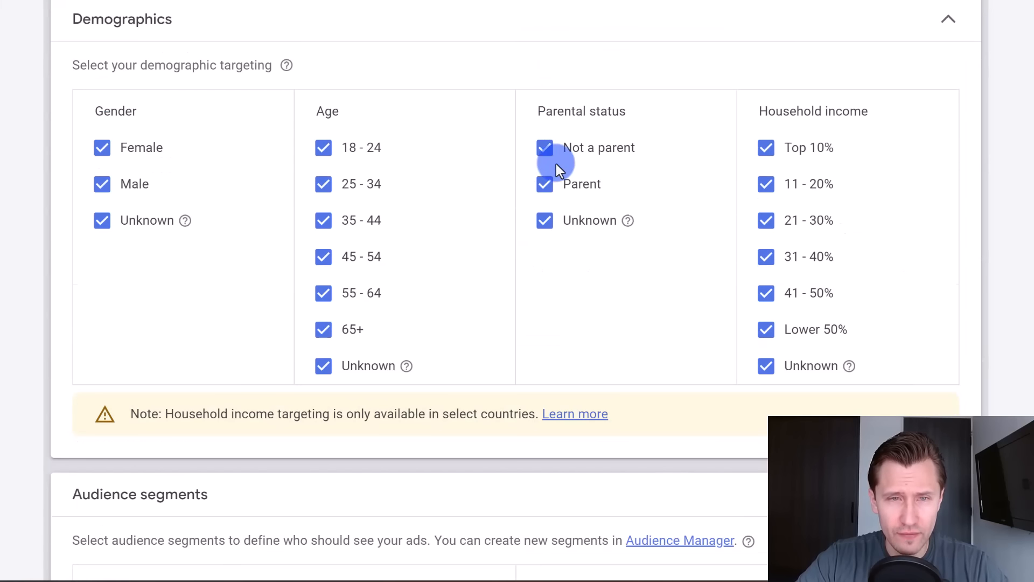
pyautogui.scroll(2, 457, 179)
pyautogui.moveTo(254, 49); pyautogui.dragTo(79, 46)
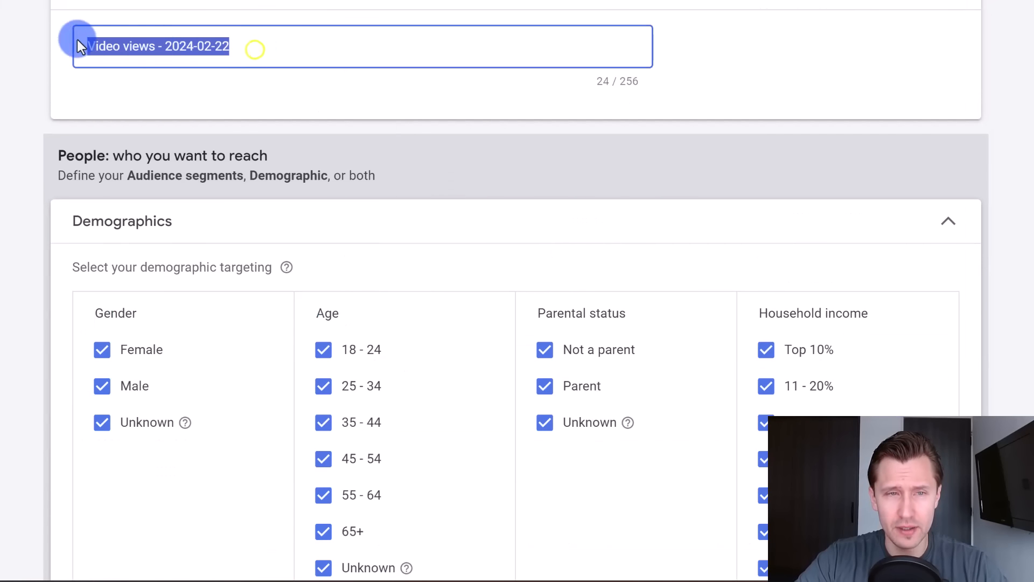
pyautogui.write('Google')
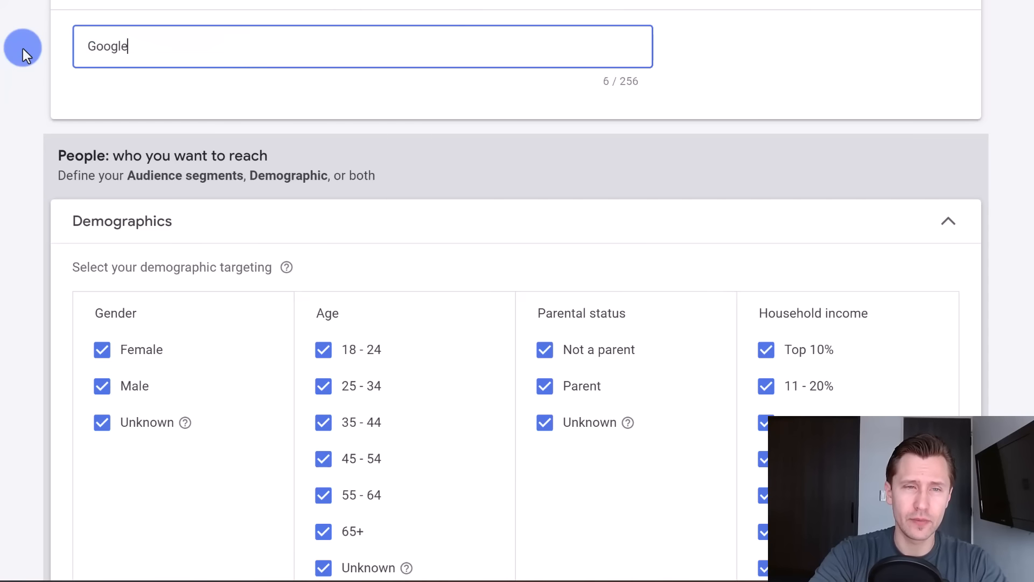
pyautogui.write(' ads trainig')
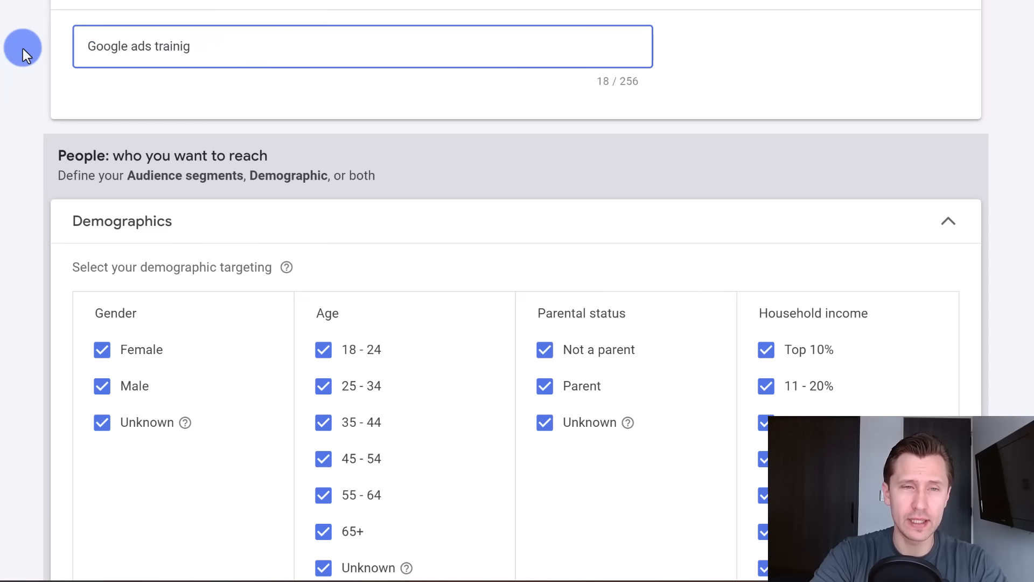
pyautogui.press('BackSpace')
pyautogui.write('ng KW')
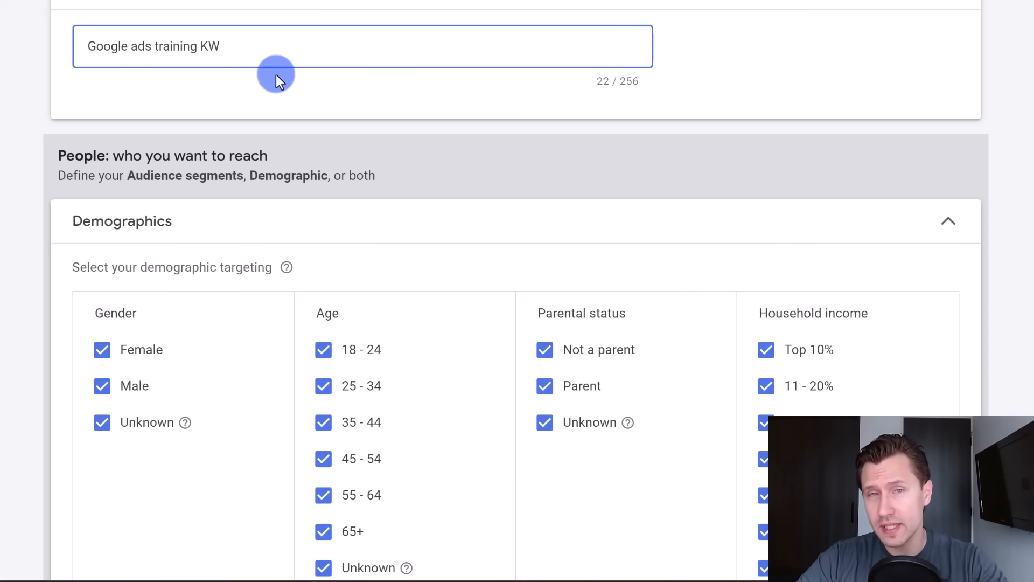
# Step: Collapse the audience segments and demographics sections of the ad group's people targeting
pyautogui.scroll(-13, 270, 75)
pyautogui.scroll(-3, 258, 226)
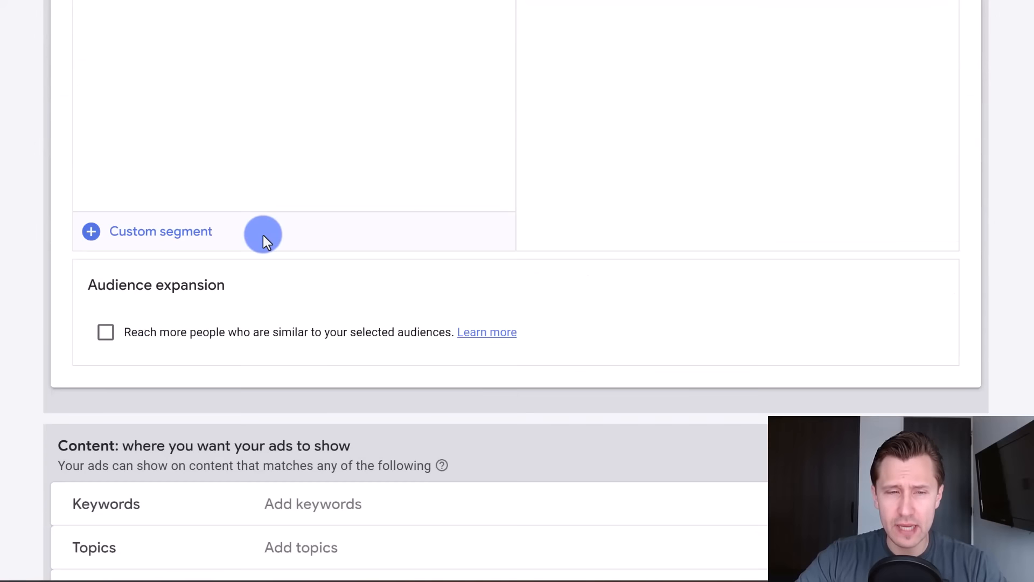
pyautogui.scroll(5, 291, 226)
pyautogui.click(165, 103)
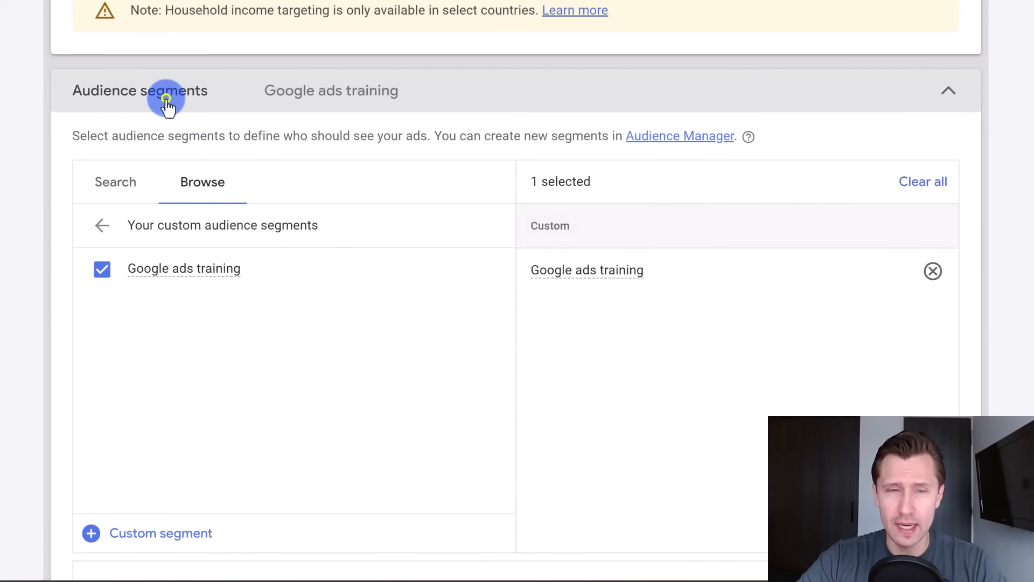
pyautogui.scroll(8, 161, 129)
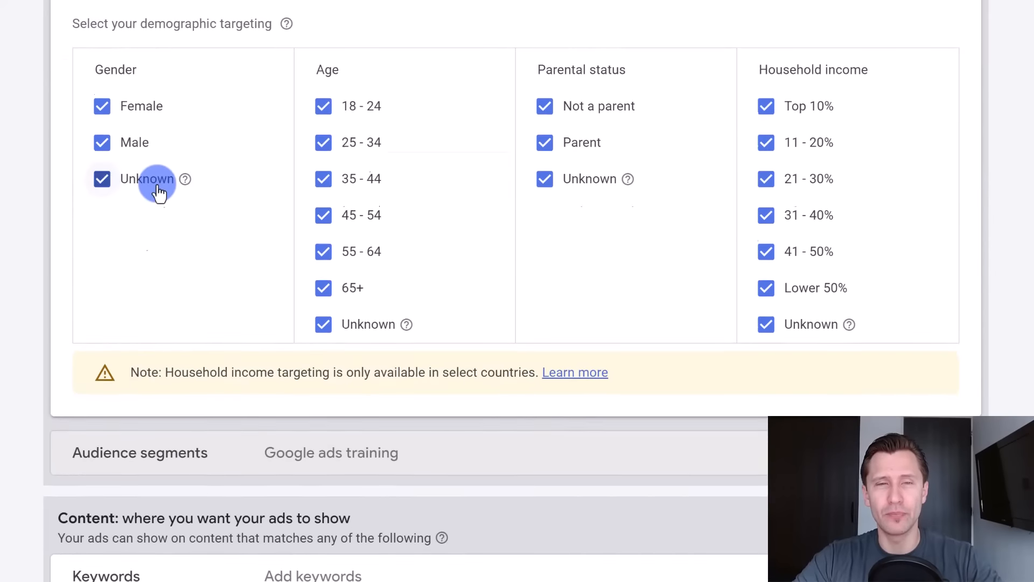
pyautogui.click(286, 120)
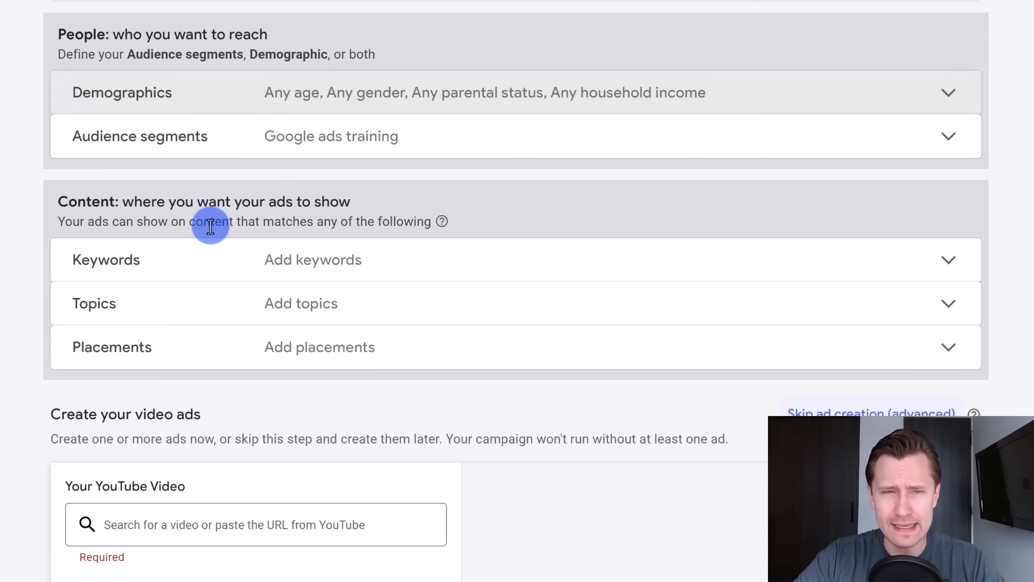
# Step: Add "google ads" as a content keyword and get keyword ideas for the product or service "google ads"
pyautogui.click(166, 264)
pyautogui.click(162, 330)
pyautogui.write('google ads')
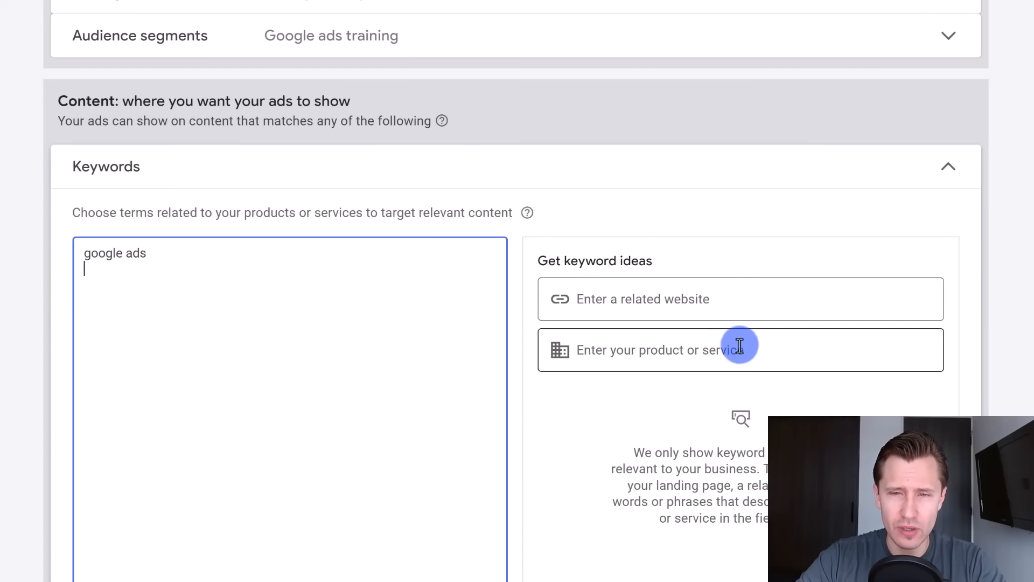
pyautogui.click(717, 349)
pyautogui.write('google ads')
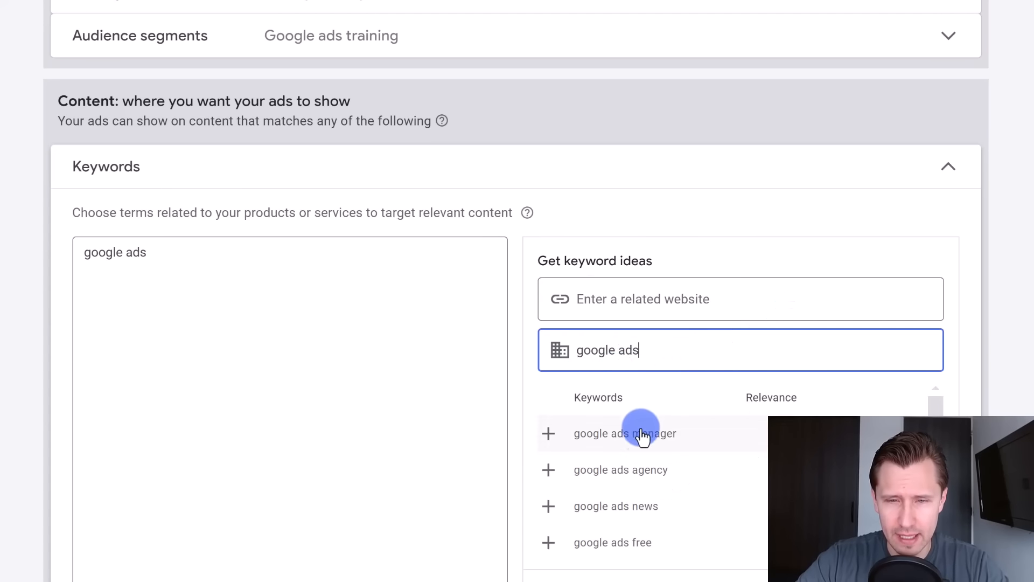
# Step: Add the suggested keywords "google paid ads", "google ads search", "google ads support" and "about google ads" to the keyword list
pyautogui.scroll(-3, 638, 444)
pyautogui.click(548, 514)
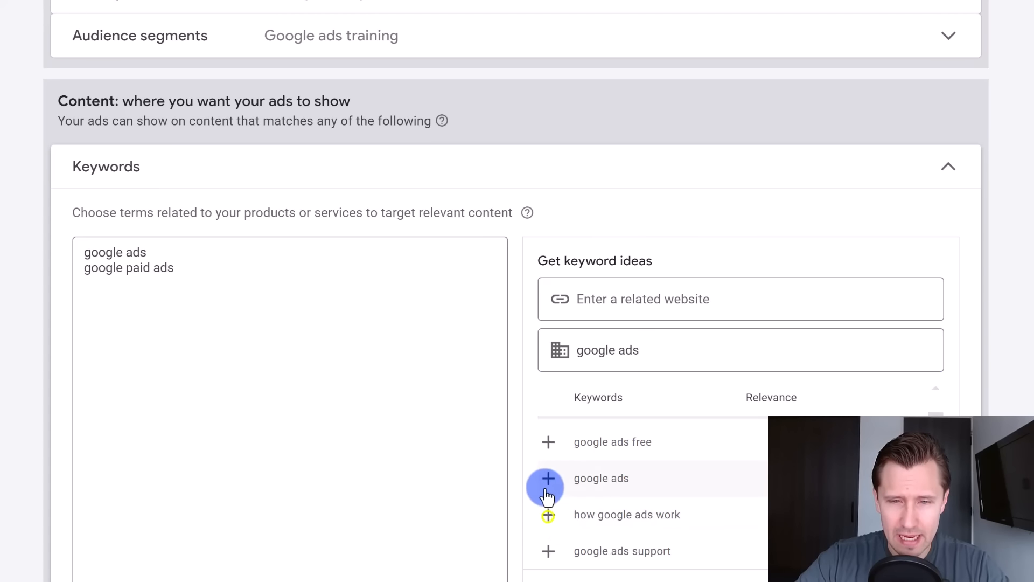
pyautogui.click(547, 479)
pyautogui.click(560, 545)
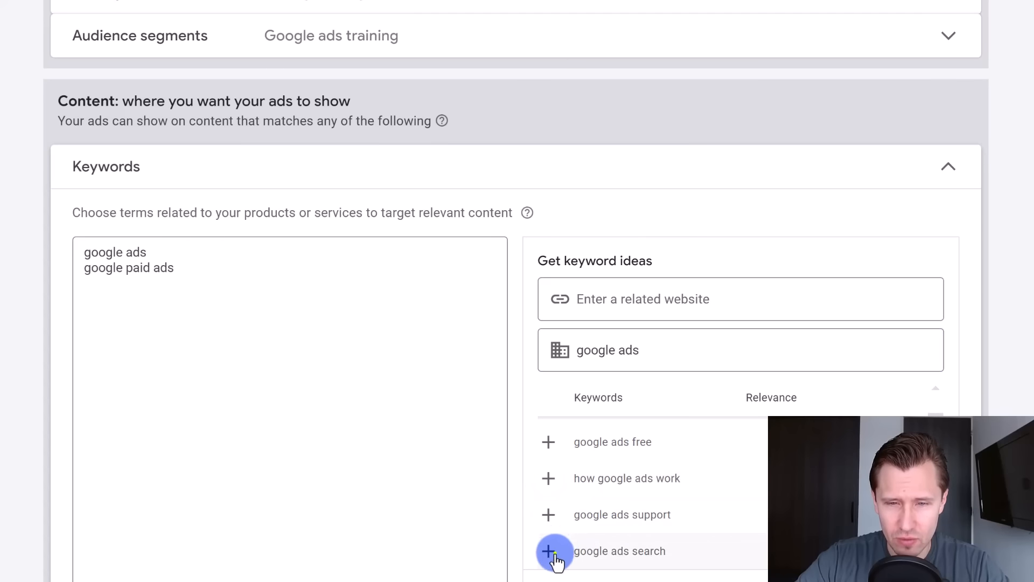
pyautogui.click(558, 527)
pyautogui.click(550, 517)
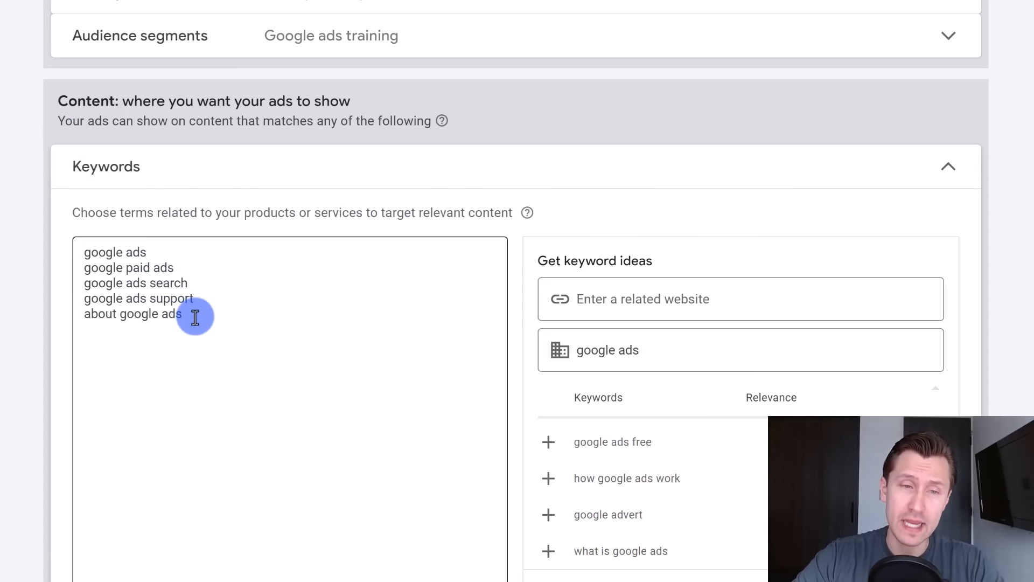
pyautogui.moveTo(195, 316); pyautogui.dragTo(30, 221)
# Step: Expand the content topics, browse the available topic categories, and close the list without selecting any
pyautogui.scroll(-4, 376, 323)
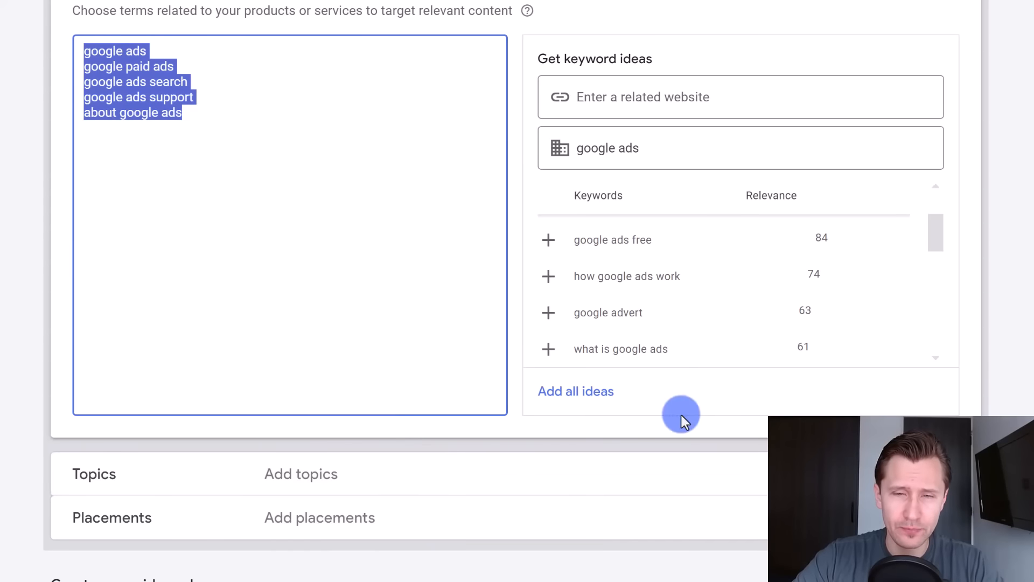
pyautogui.click(411, 475)
pyautogui.scroll(-4, 189, 541)
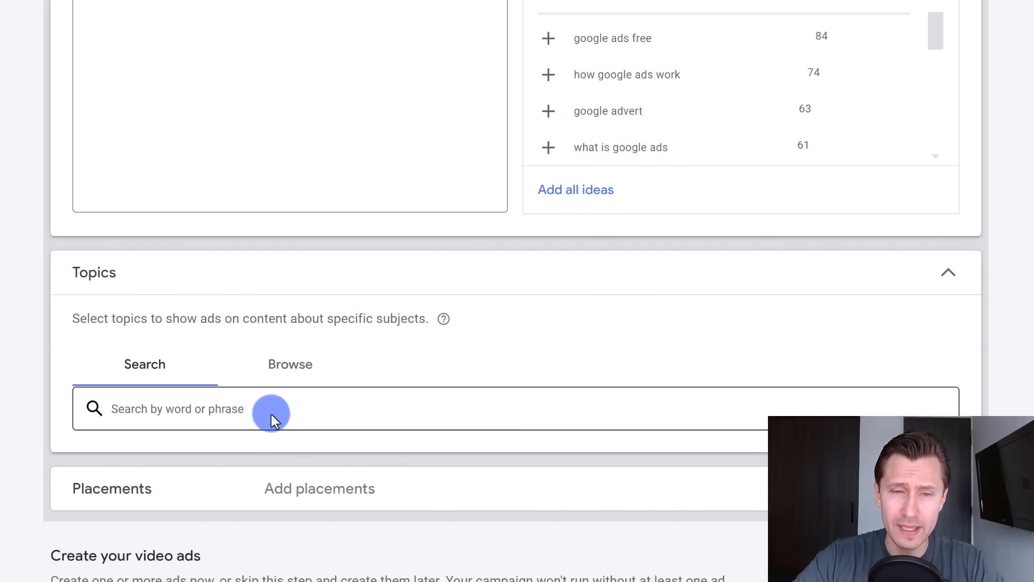
pyautogui.click(289, 355)
pyautogui.scroll(6, 152, 193)
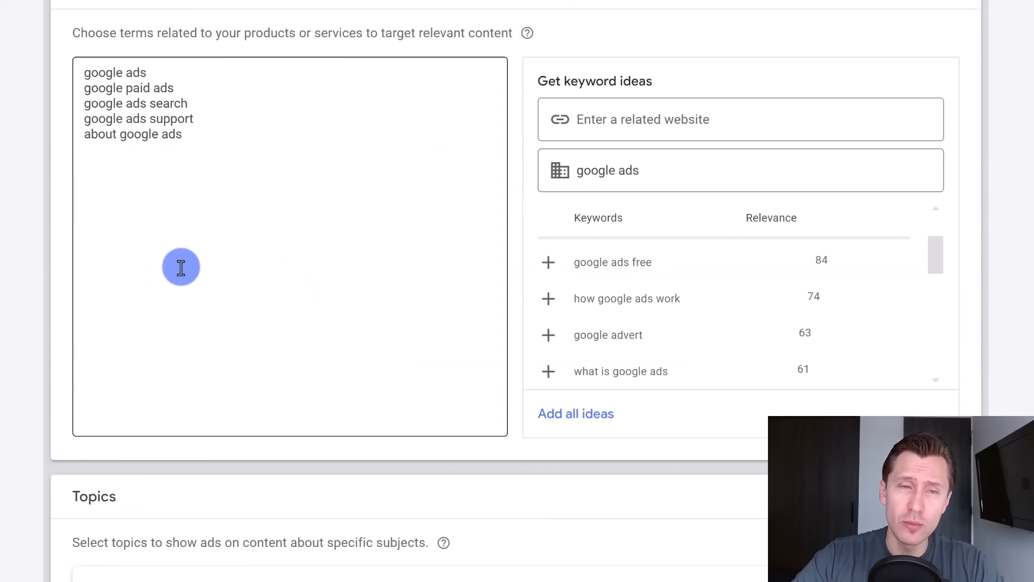
pyautogui.scroll(-6, 212, 233)
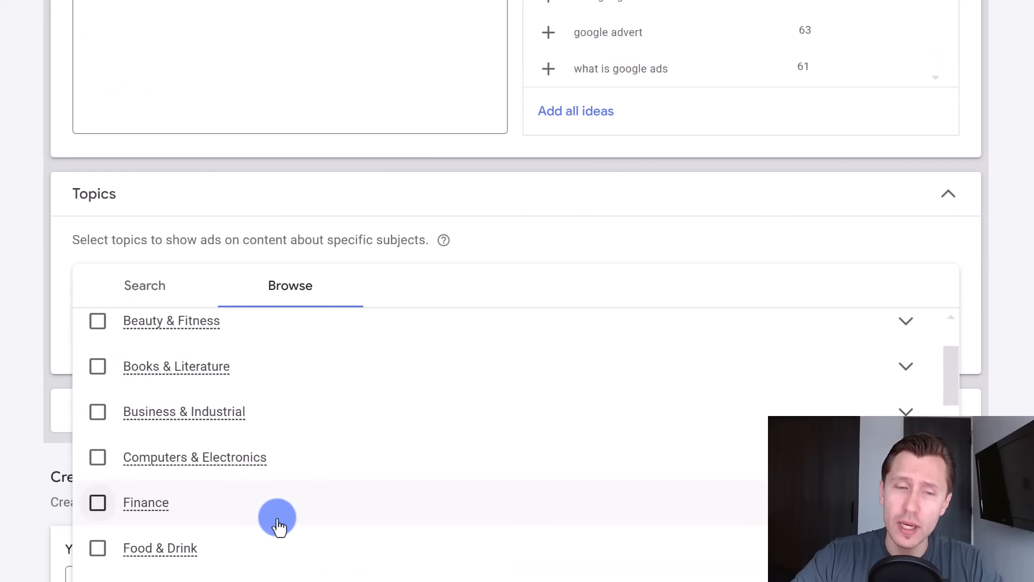
pyautogui.scroll(3, 278, 526)
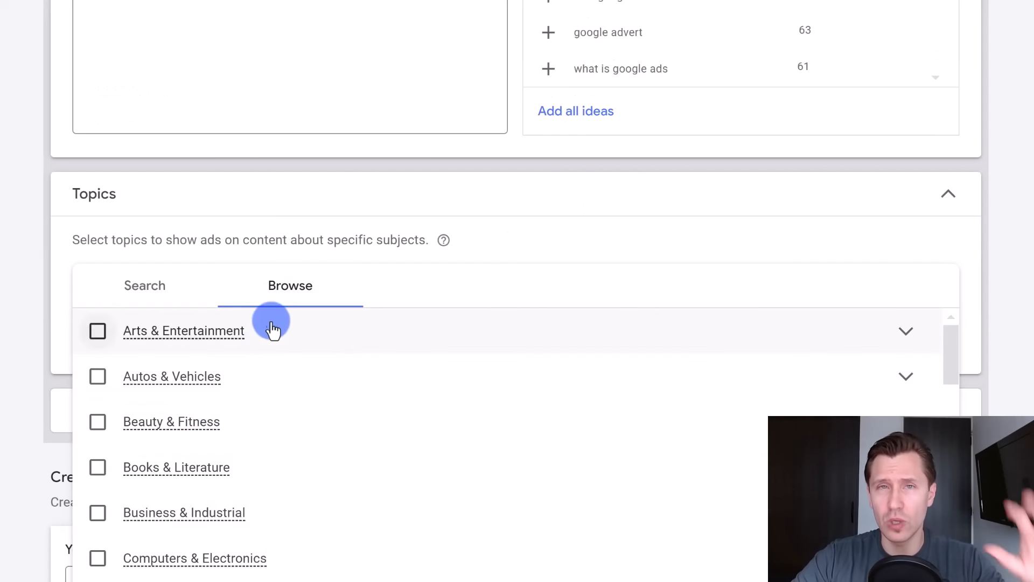
pyautogui.scroll(-4, 175, 201)
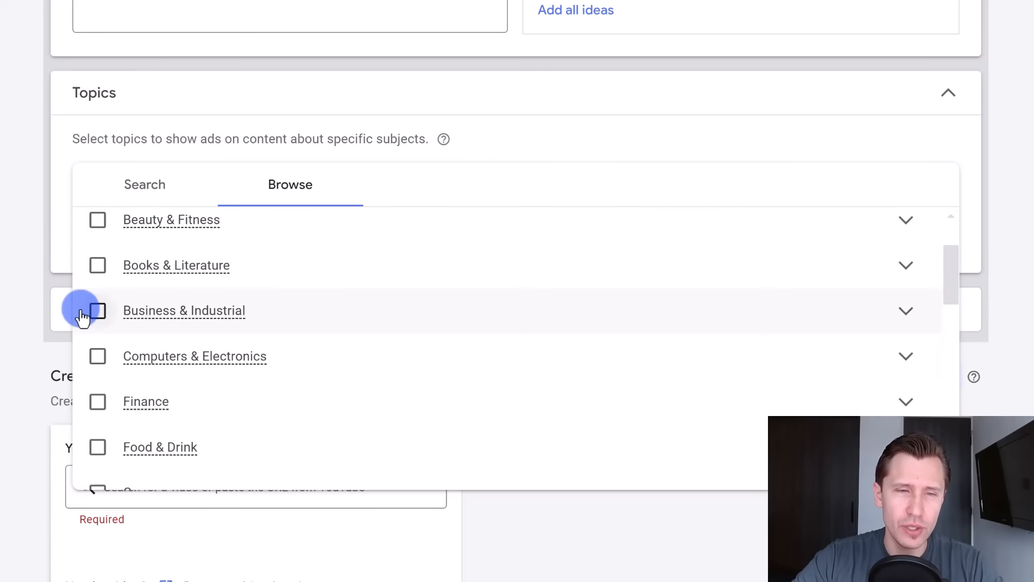
pyautogui.click(34, 245)
# Step: Open the placement targeting and search the YouTube channels for the creator's name
pyautogui.click(193, 305)
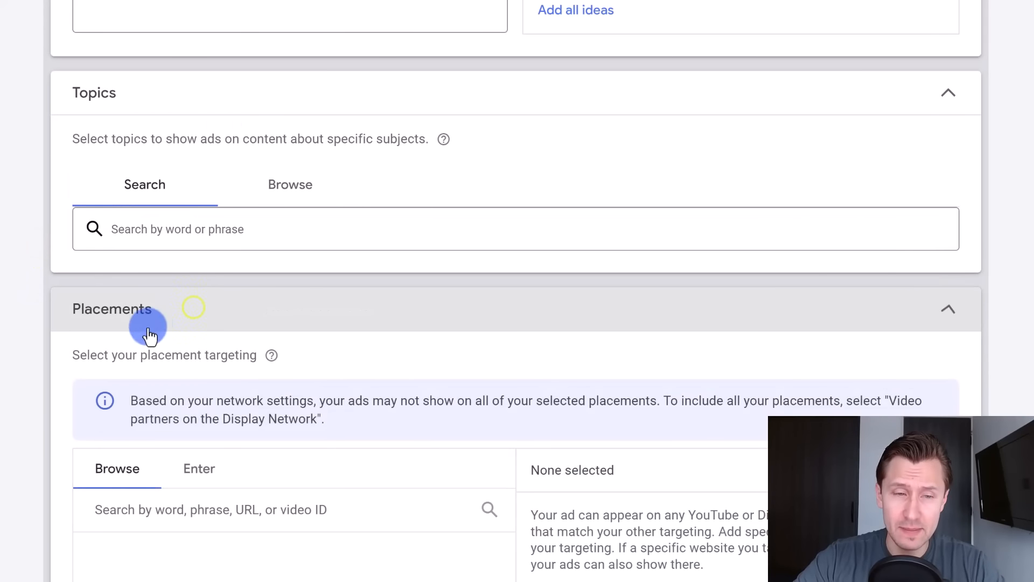
pyautogui.scroll(-2, 130, 388)
pyautogui.scroll(-2, 119, 441)
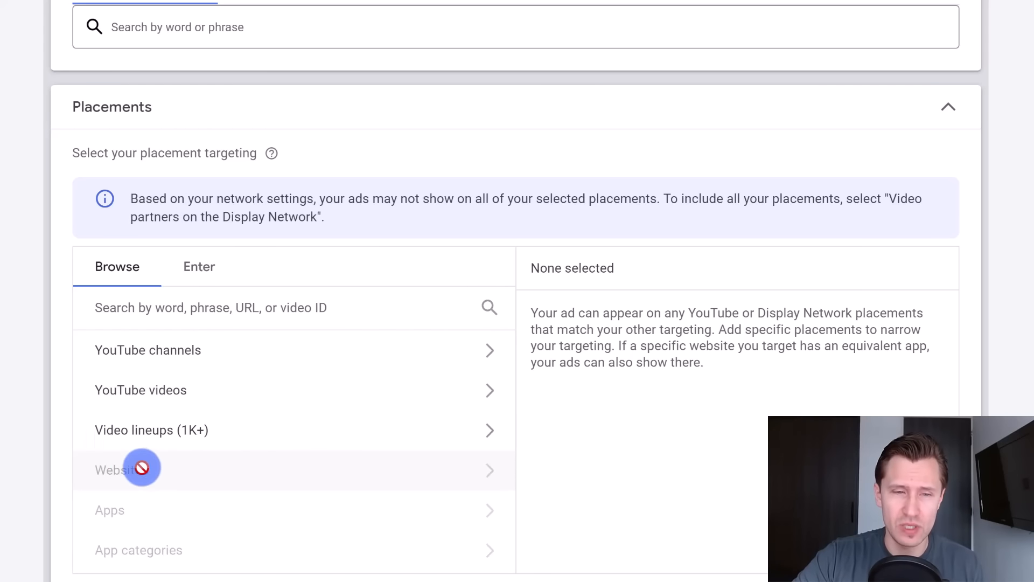
pyautogui.click(195, 294)
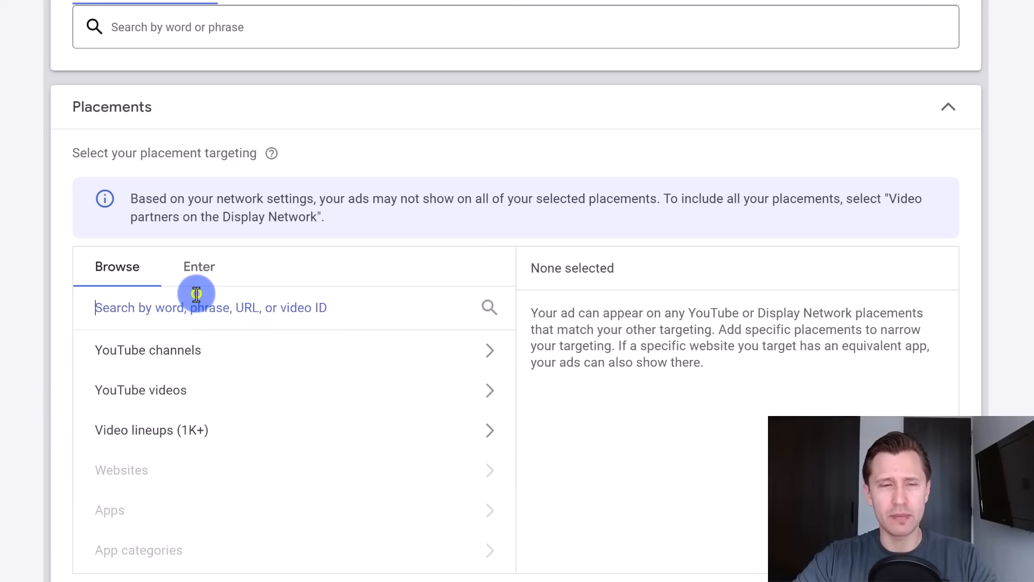
pyautogui.write('ivan mana')
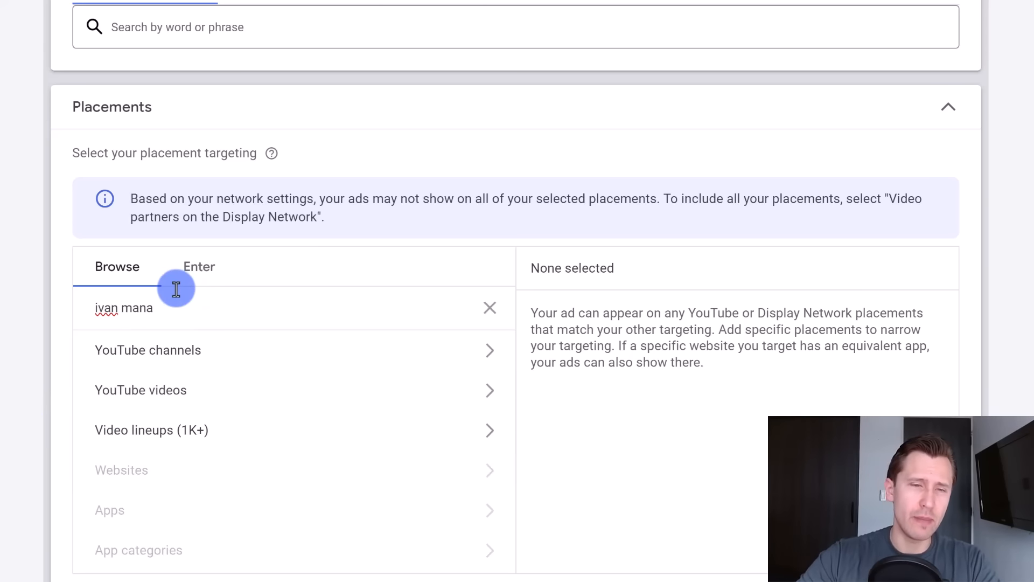
pyautogui.scroll(-2, 180, 269)
pyautogui.click(185, 249)
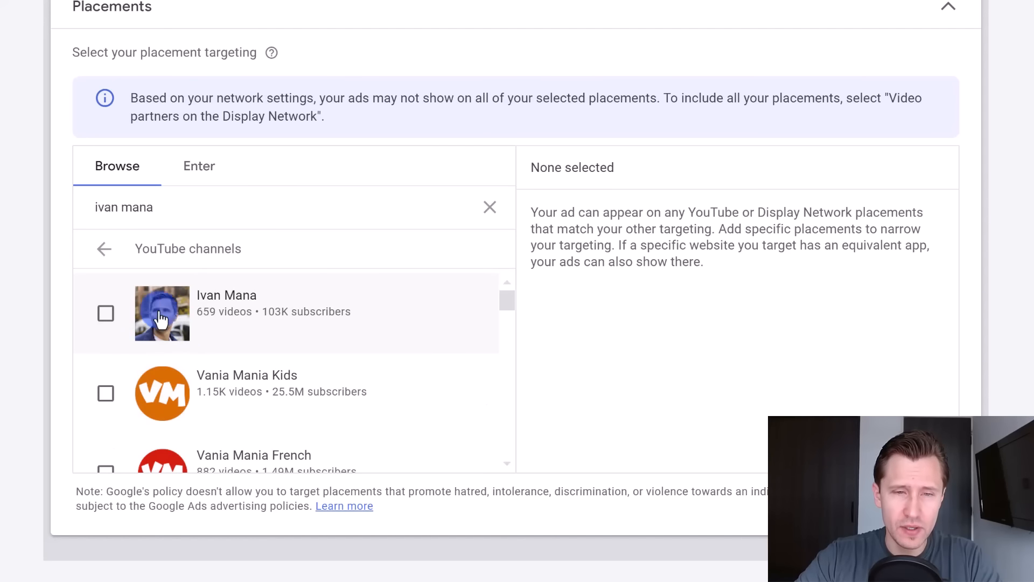
# Step: Switch the placement results to YouTube videos and select "How to Create Microsoft (Bing) Ads Campaign in 2024 (Step-by-Step Guide)"
pyautogui.click(114, 253)
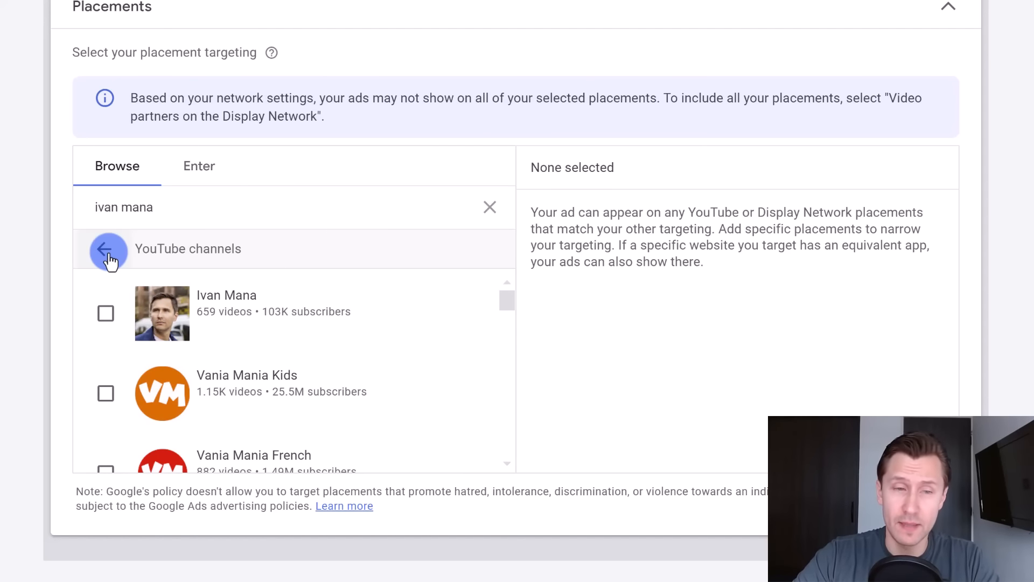
pyautogui.click(212, 290)
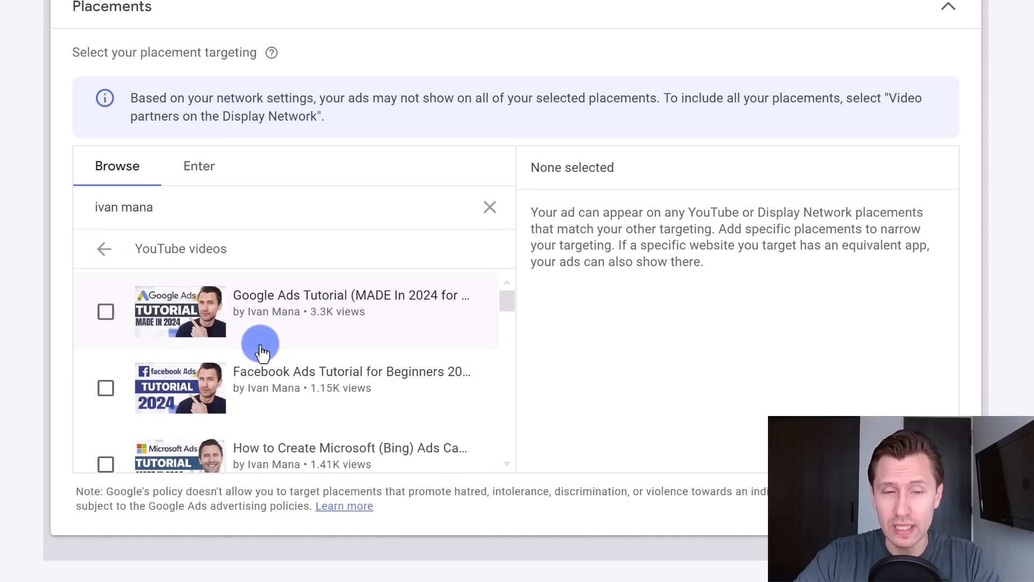
pyautogui.scroll(-2, 183, 314)
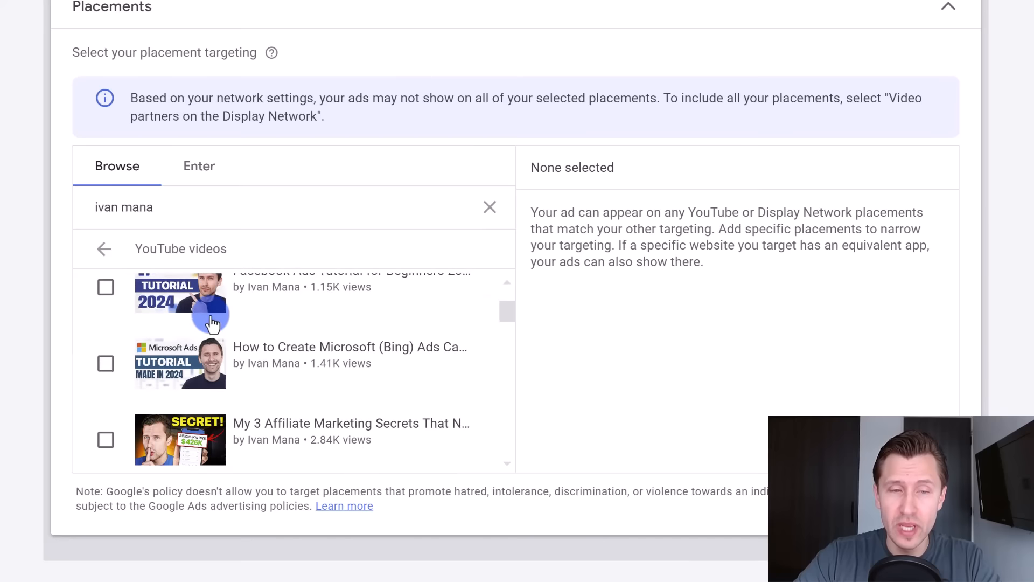
pyautogui.click(173, 394)
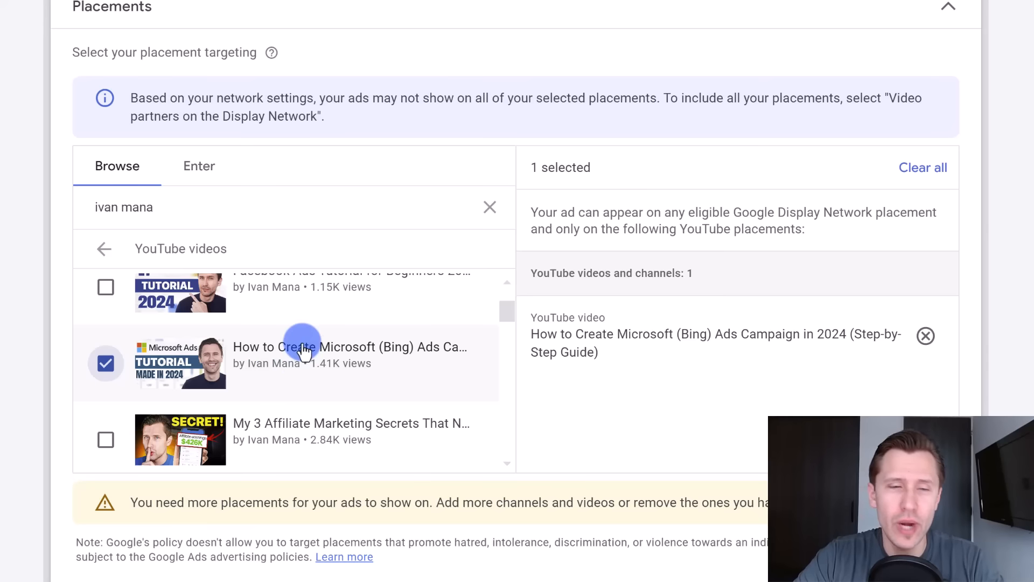
pyautogui.scroll(-3, 309, 350)
pyautogui.scroll(-1, 329, 358)
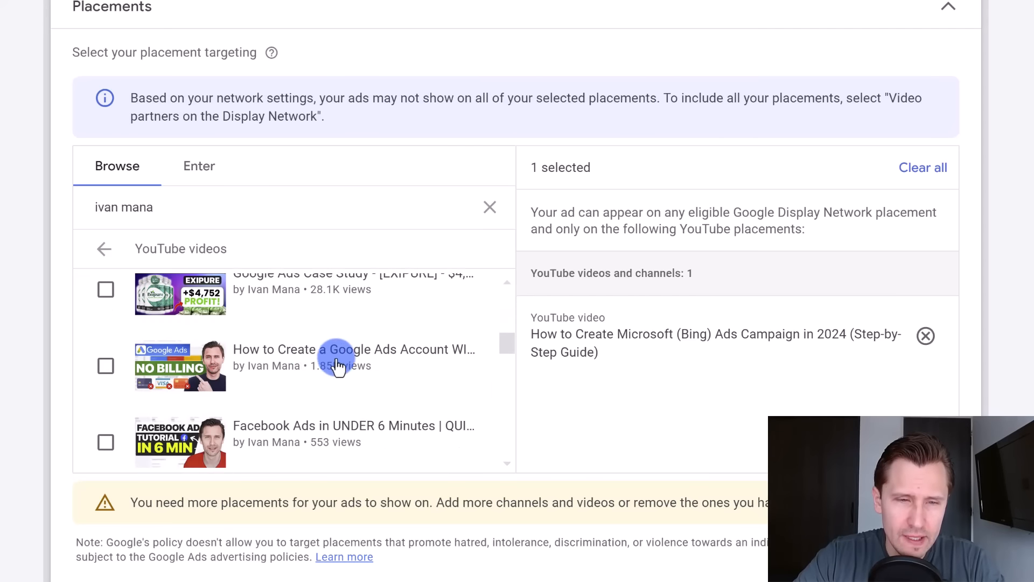
pyautogui.scroll(1, 392, 369)
pyautogui.scroll(-3, 377, 377)
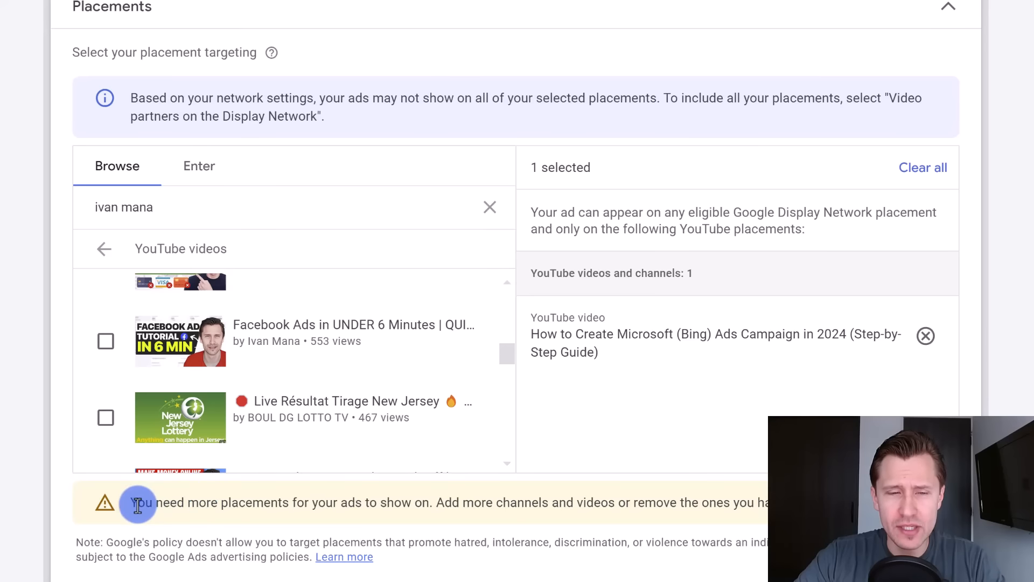
# Step: Find the selected Microsoft (Bing) Ads campaign video in the YouTube video results and remove it from the placements
pyautogui.moveTo(139, 502); pyautogui.dragTo(646, 421)
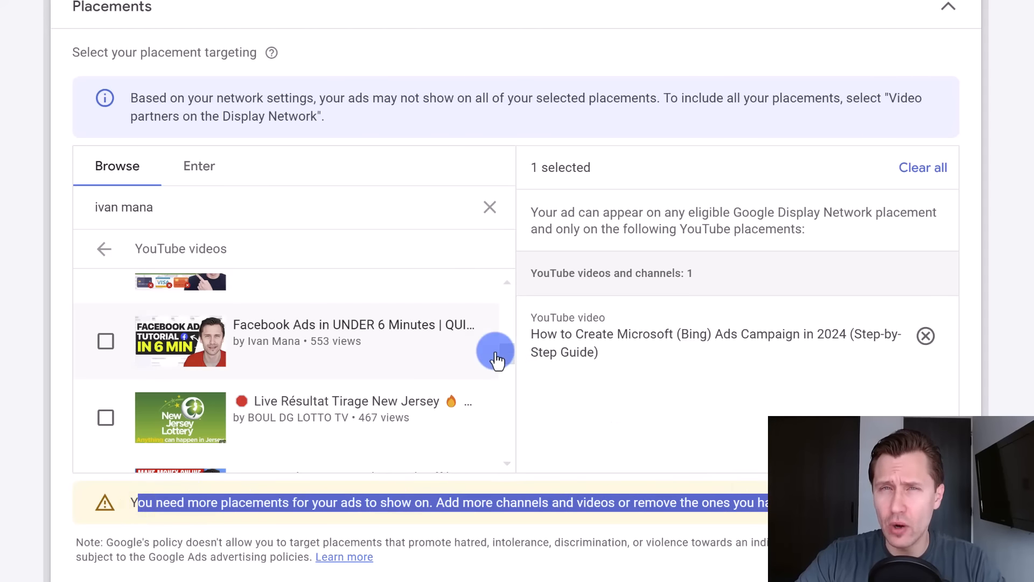
pyautogui.scroll(1, 332, 349)
pyautogui.scroll(2, 331, 345)
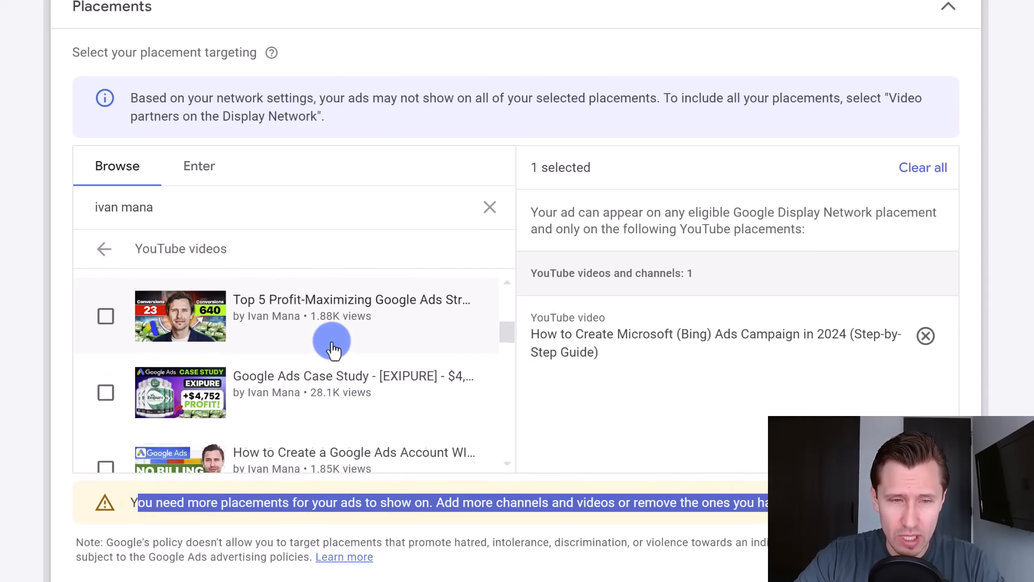
pyautogui.scroll(-3, 318, 347)
pyautogui.click(106, 364)
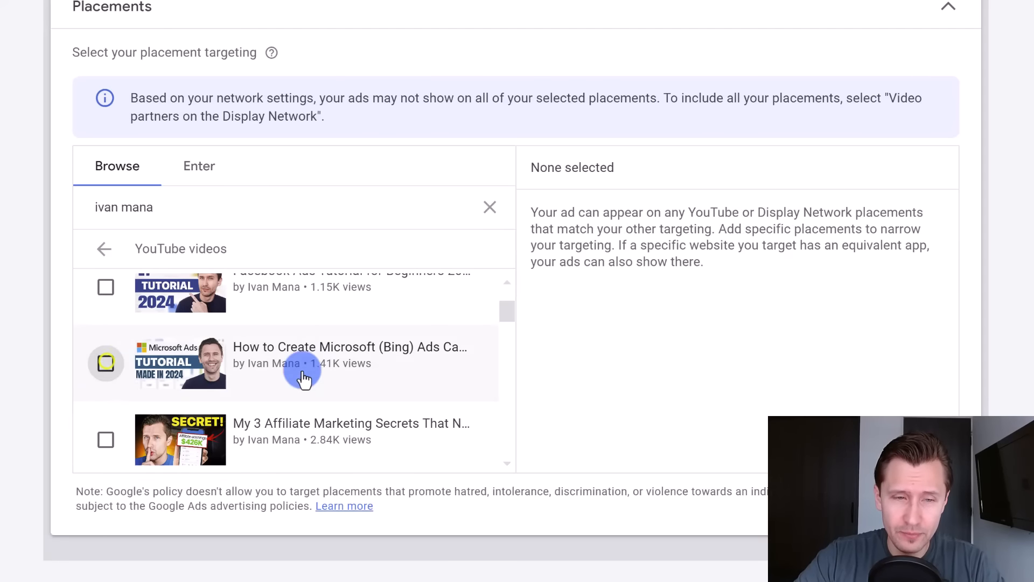
# Step: Search the placements for "google ads" and open the YouTube channels results
pyautogui.scroll(3, 300, 369)
pyautogui.click(104, 350)
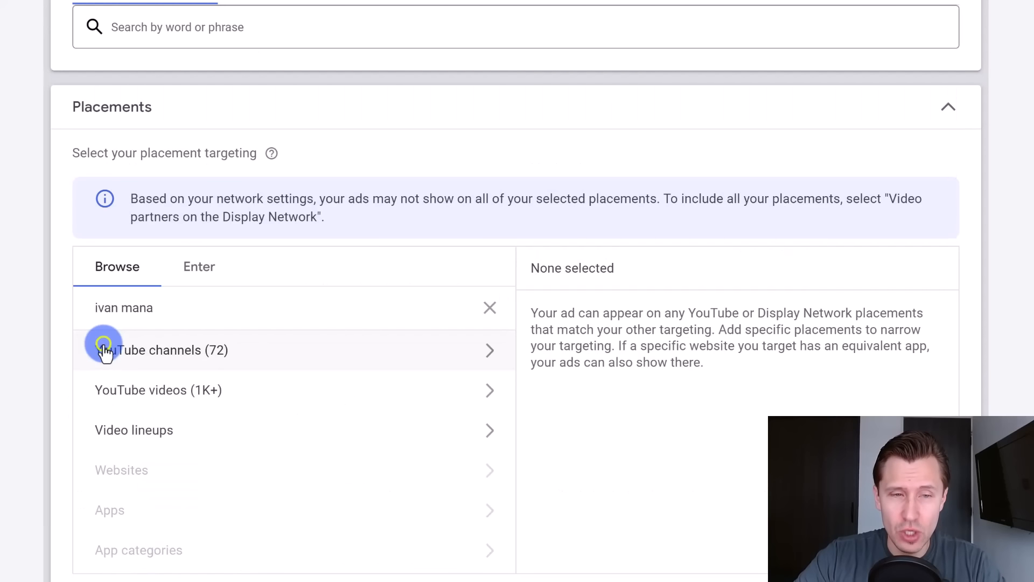
pyautogui.click(161, 308)
pyautogui.tripleClick(161, 308)
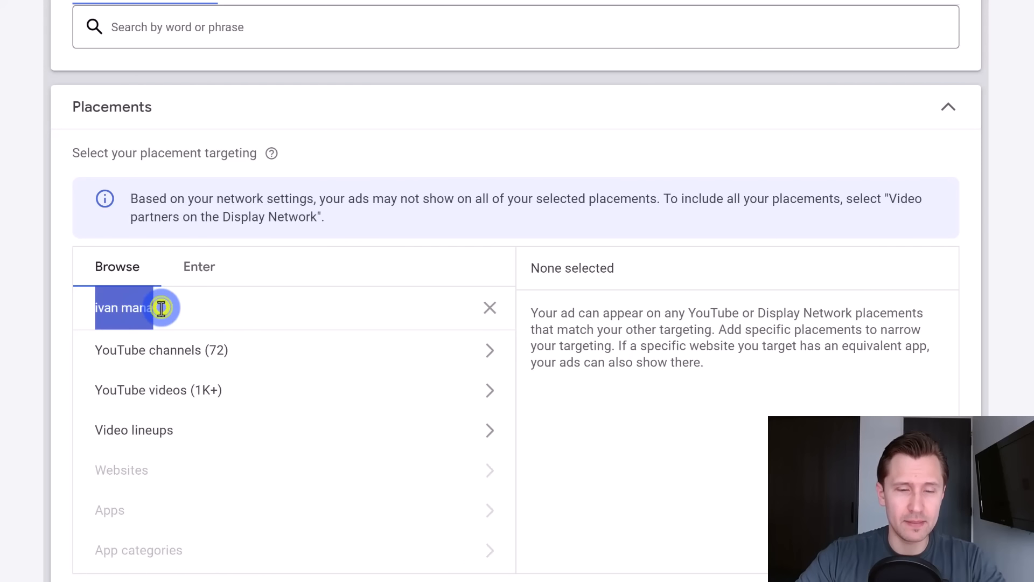
pyautogui.write('google ads')
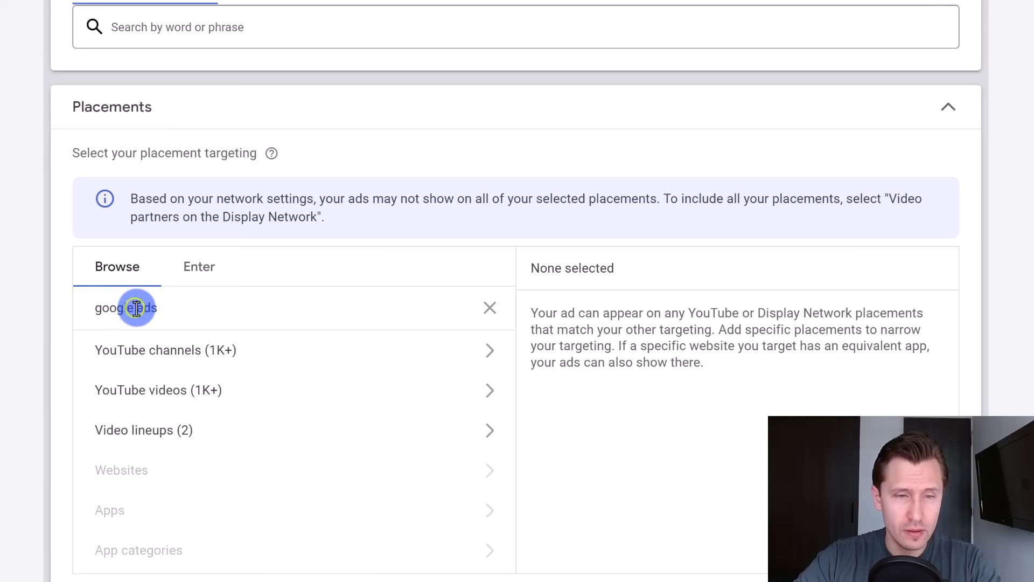
pyautogui.click(181, 343)
pyautogui.scroll(-2, 28, 351)
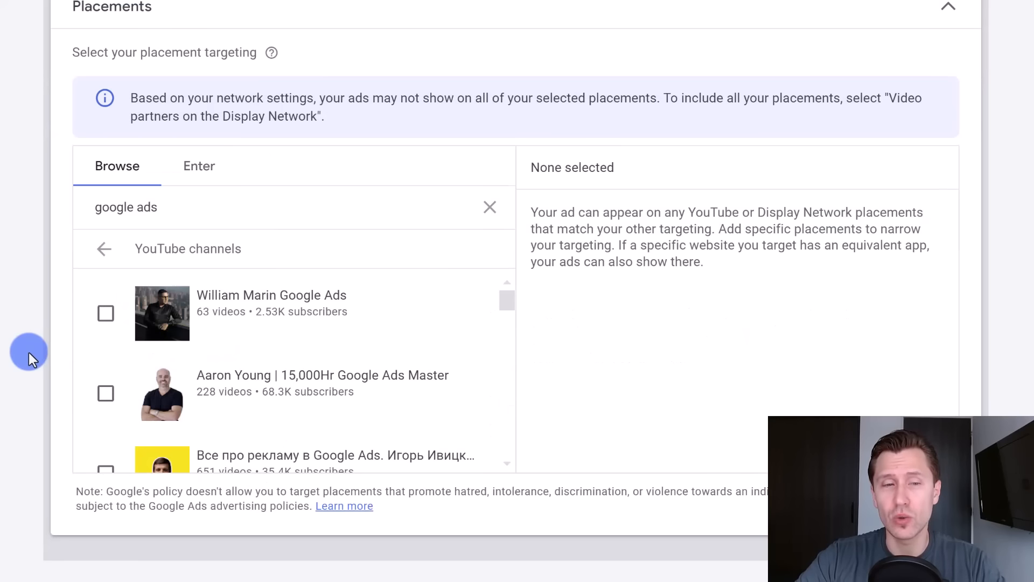
# Step: Select the first, second and fourth YouTube channels in the "google ads" results as placements, and browse the remaining channels
pyautogui.click(108, 315)
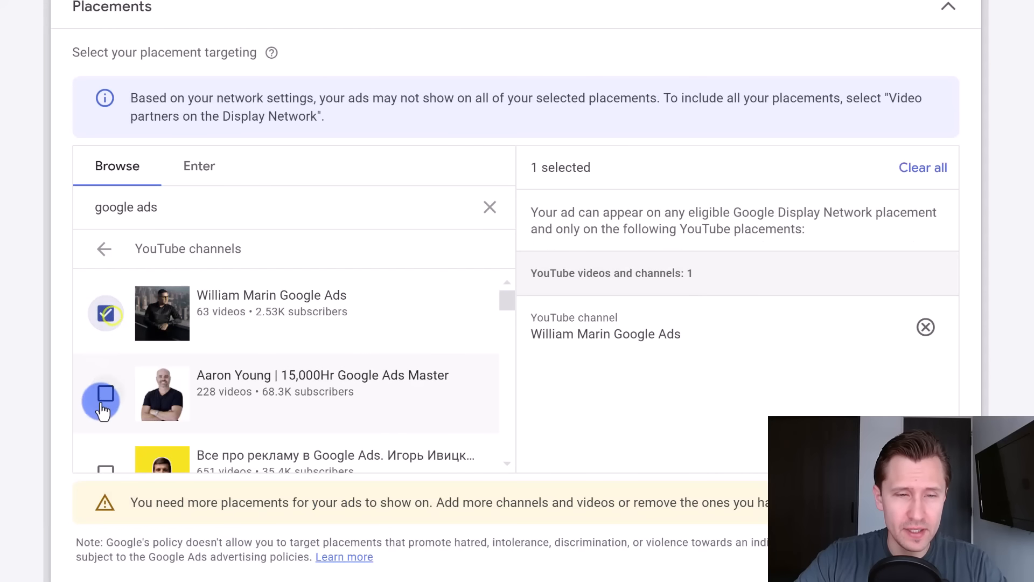
pyautogui.click(105, 393)
pyautogui.scroll(-2, 317, 355)
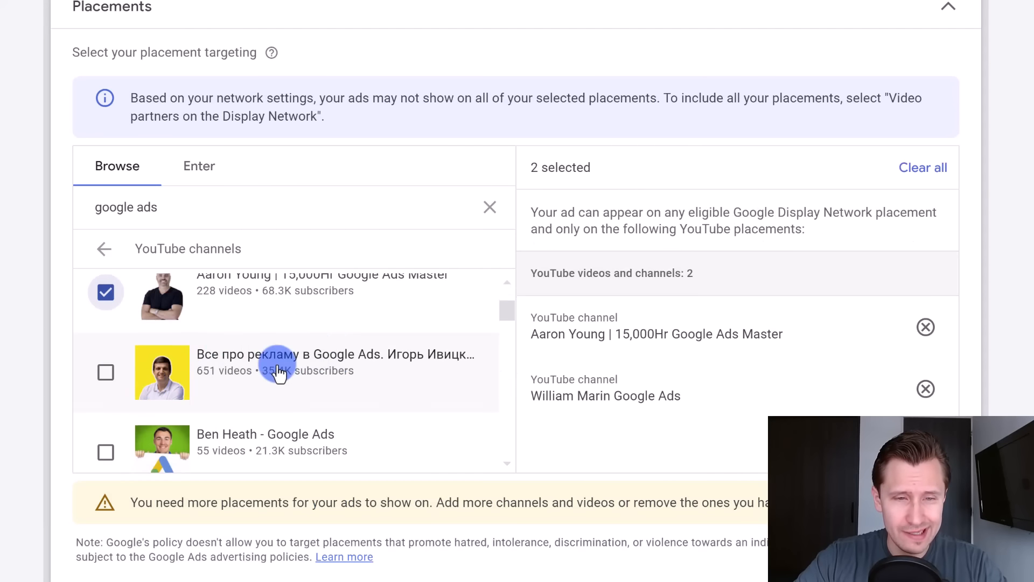
pyautogui.scroll(-2, 307, 364)
pyautogui.click(106, 352)
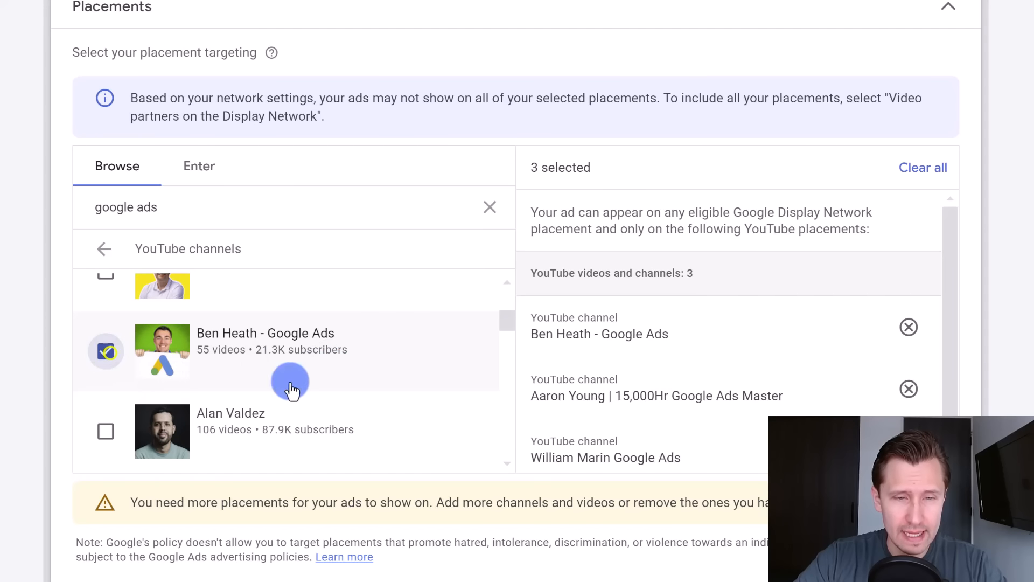
pyautogui.scroll(-2, 288, 388)
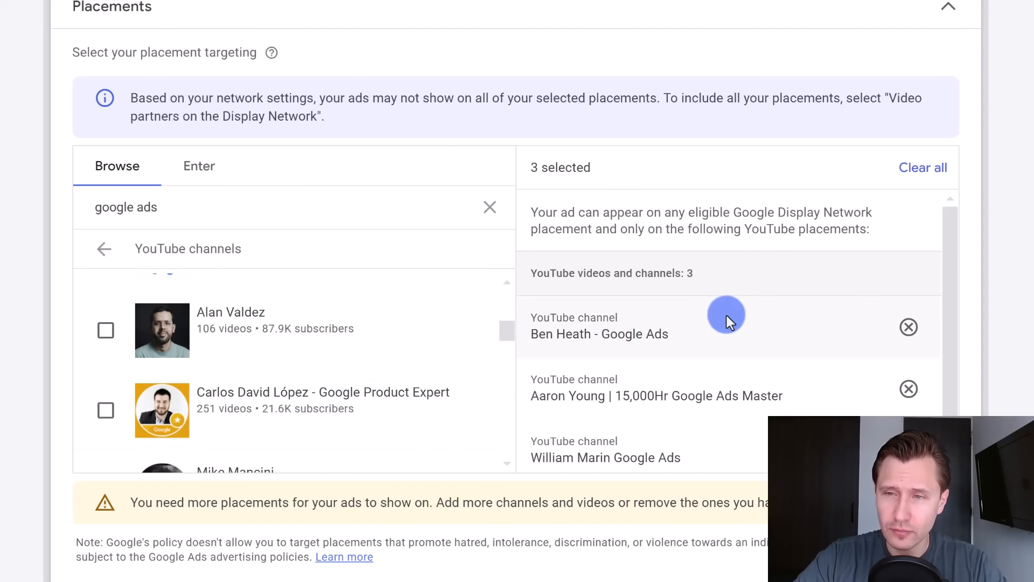
pyautogui.moveTo(302, 501); pyautogui.dragTo(662, 504)
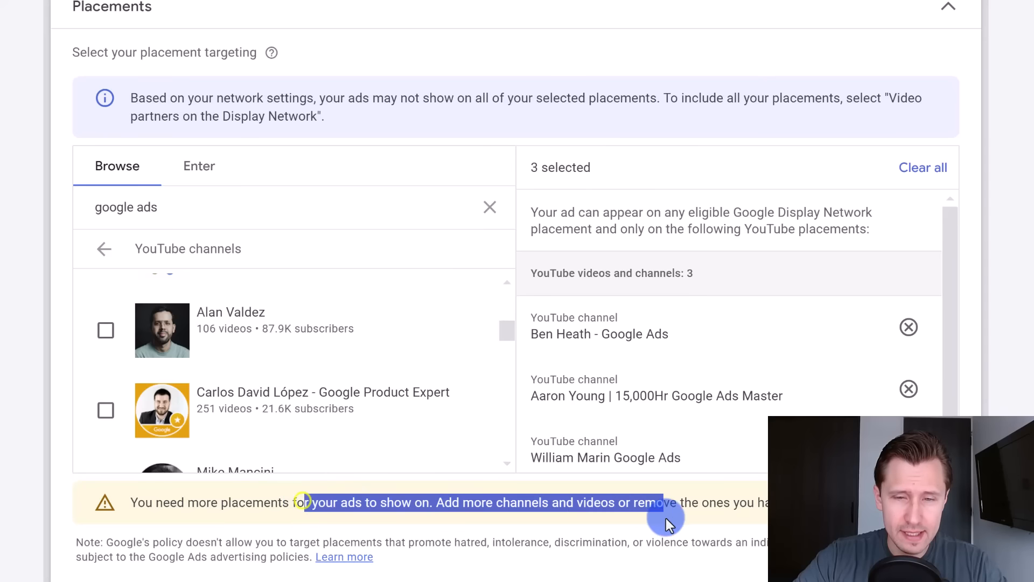
pyautogui.scroll(-4, 261, 360)
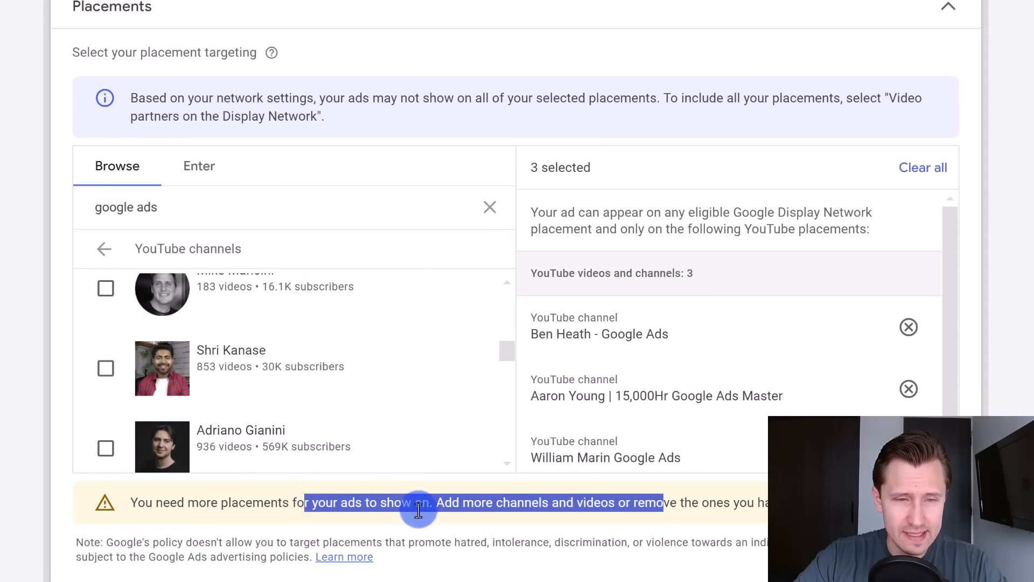
pyautogui.scroll(-4, 415, 513)
pyautogui.scroll(5, 636, 420)
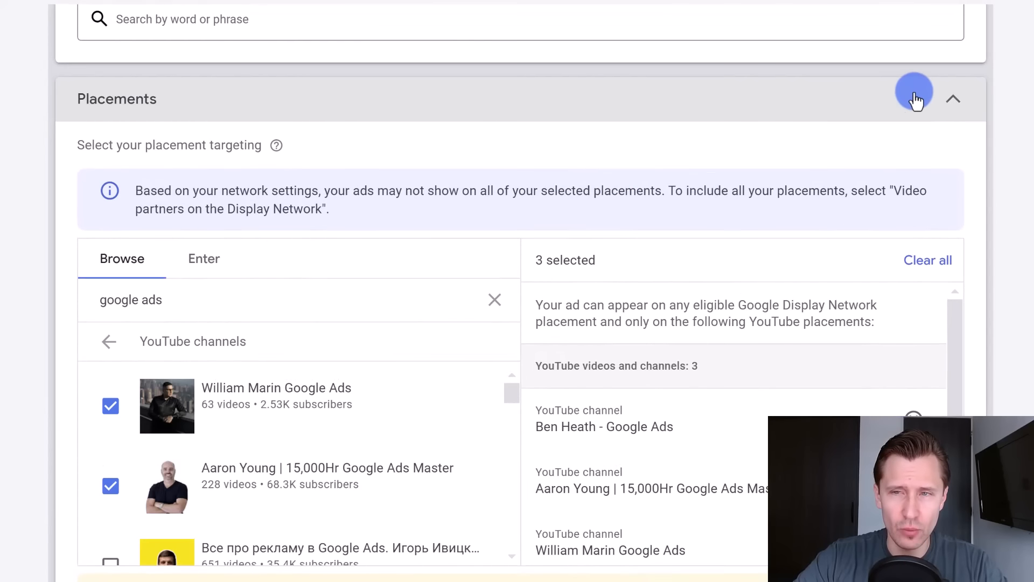
# Step: Collapse the placement and keyword targeting sections of the ad group
pyautogui.click(952, 98)
pyautogui.scroll(4, 563, 251)
pyautogui.scroll(6, 564, 251)
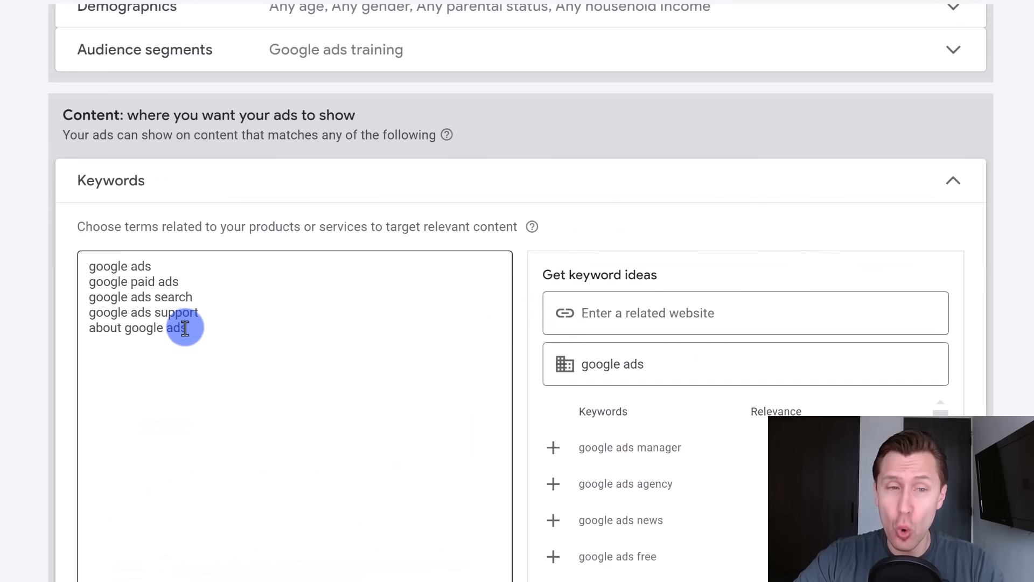
pyautogui.moveTo(214, 326); pyautogui.dragTo(84, 251)
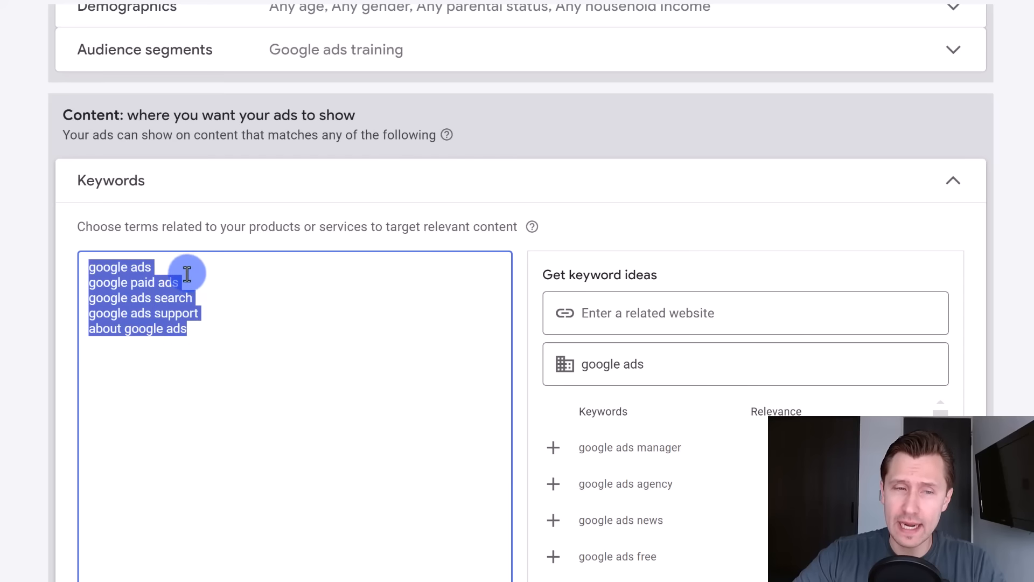
pyautogui.click(935, 173)
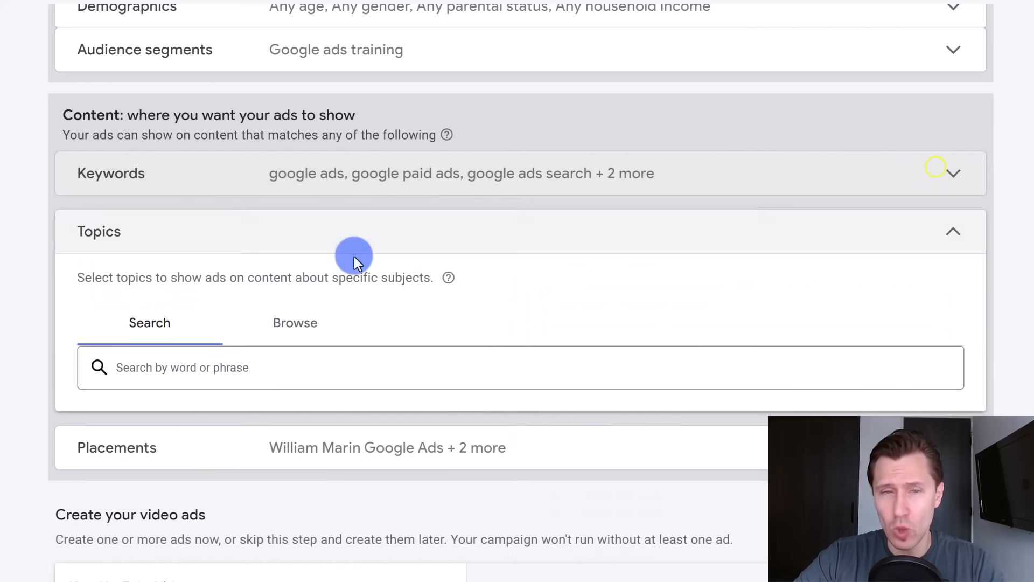
# Step: Rename the ad group as "Google ads training KW || 3 YT channels + Google ads keywords (content)"
pyautogui.scroll(4, 455, 250)
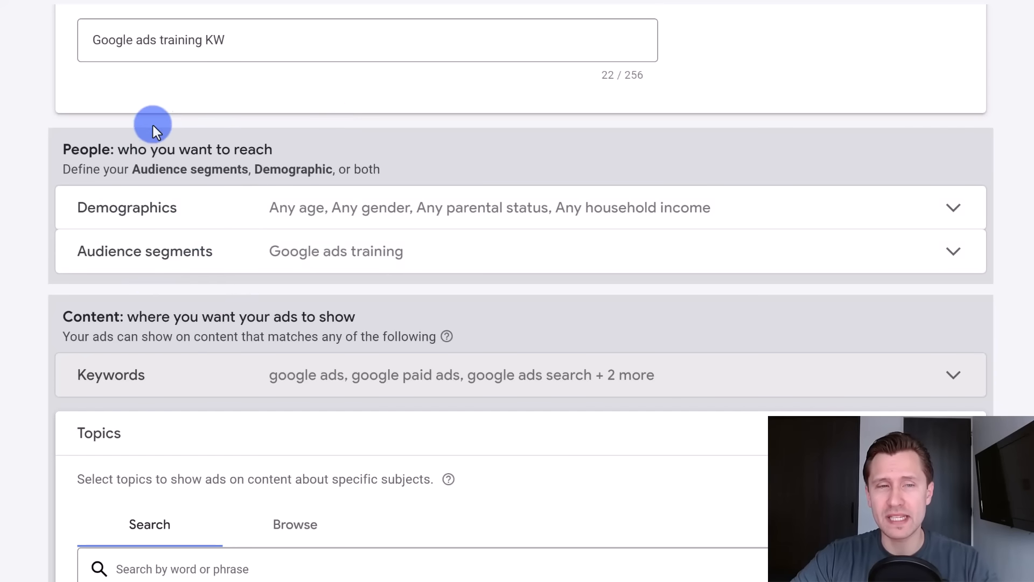
pyautogui.moveTo(90, 149); pyautogui.dragTo(237, 207)
pyautogui.moveTo(105, 317); pyautogui.dragTo(436, 336)
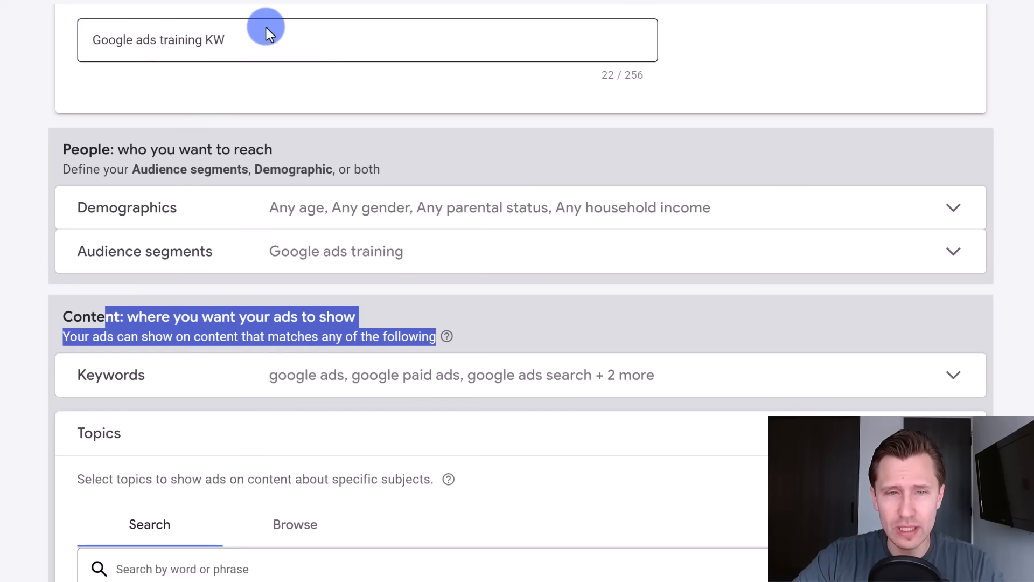
pyautogui.click(237, 42)
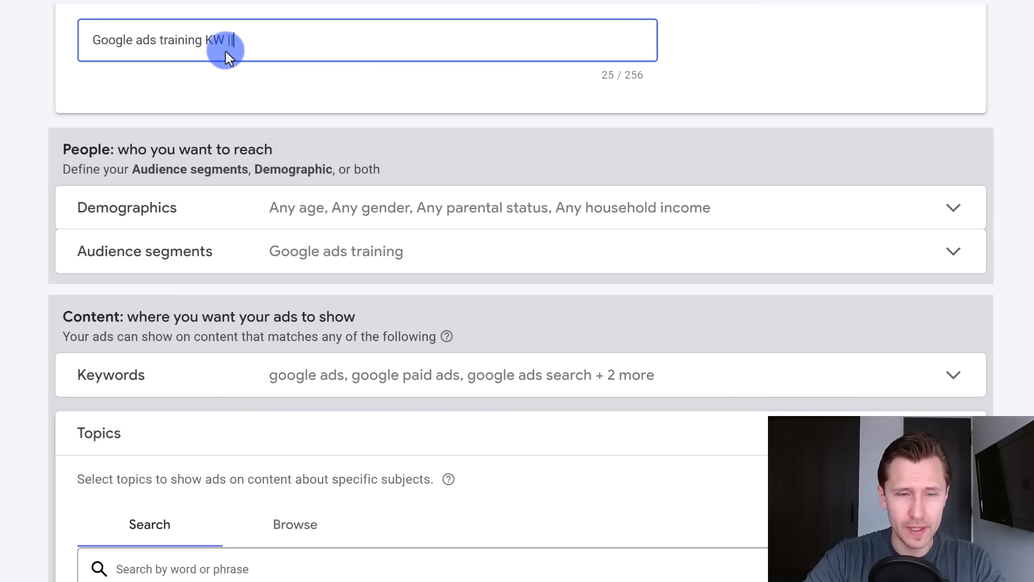
pyautogui.write('|| ')
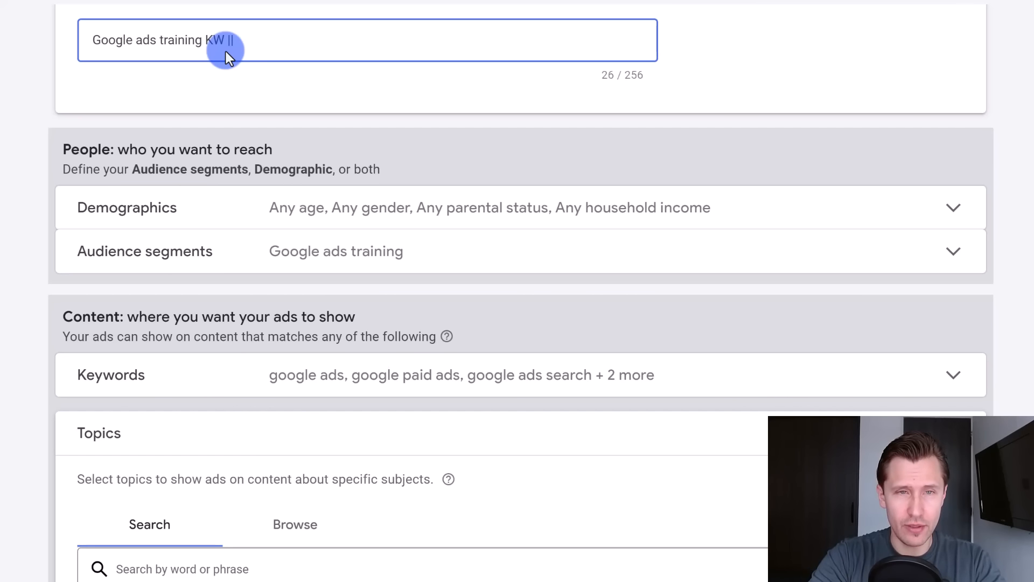
pyautogui.write('3 YT channels')
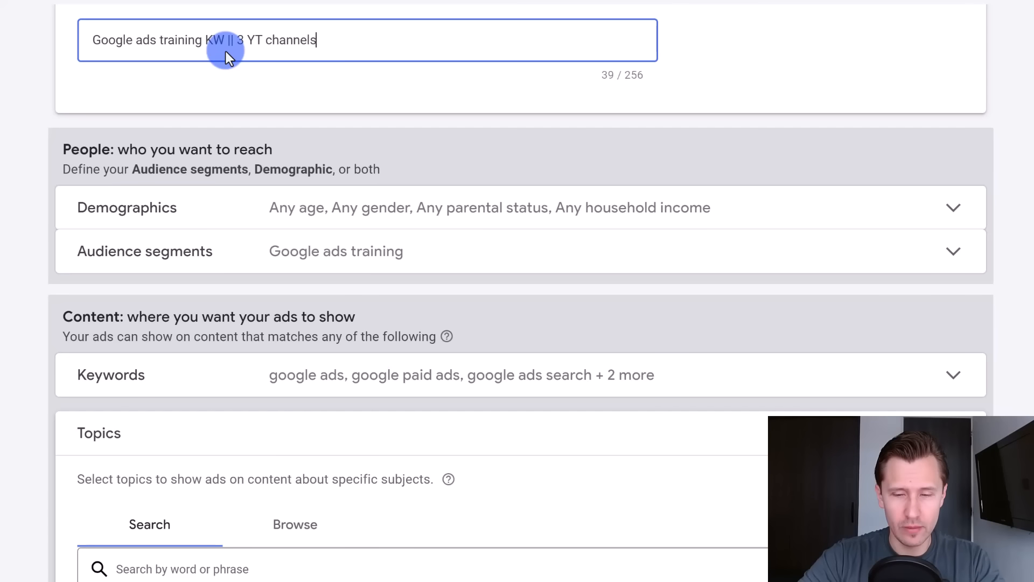
pyautogui.write(' + ')
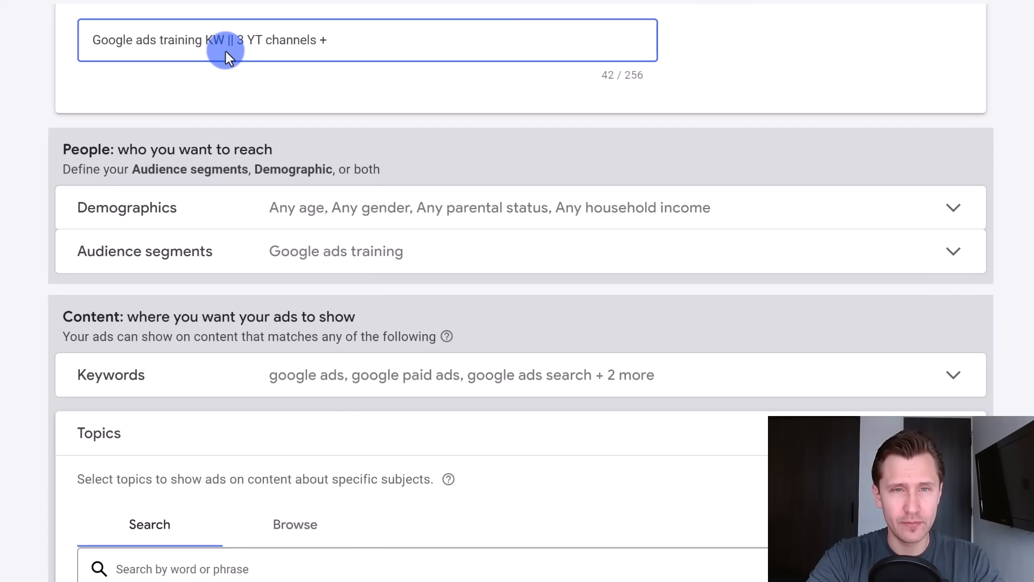
pyautogui.write('Google ads keywords (content')
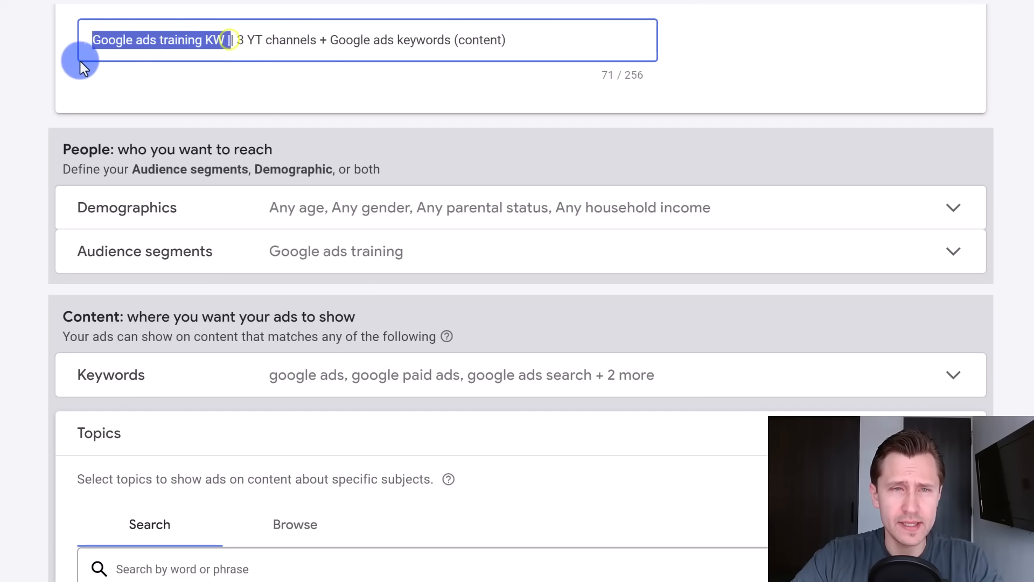
pyautogui.click(283, 27)
# Step: Search for the ad's YouTube video with "google ads without billing" and choose the first result, the 03:39 "NO BILLING" video
pyautogui.scroll(-4, 532, 151)
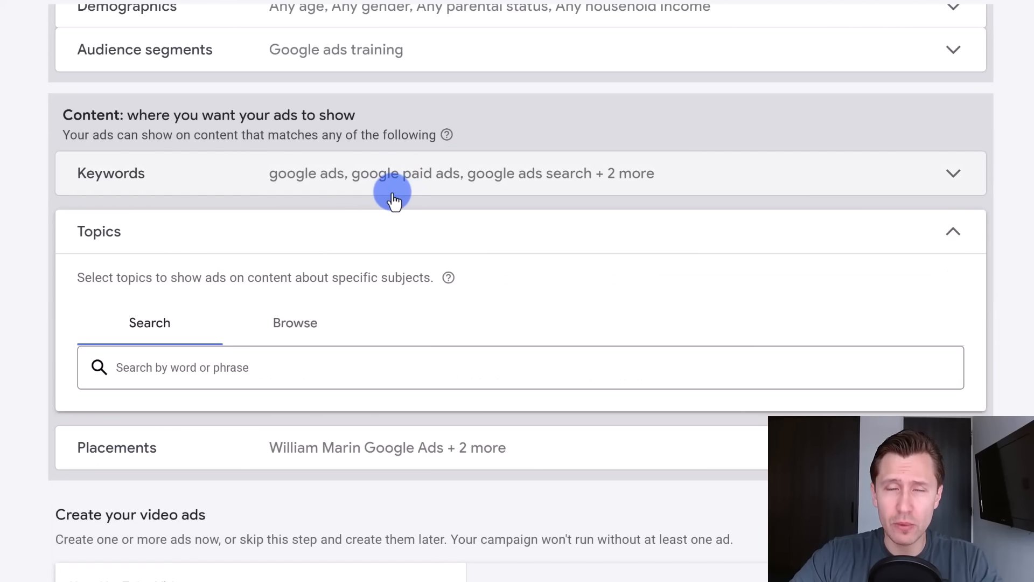
pyautogui.scroll(-6, 381, 198)
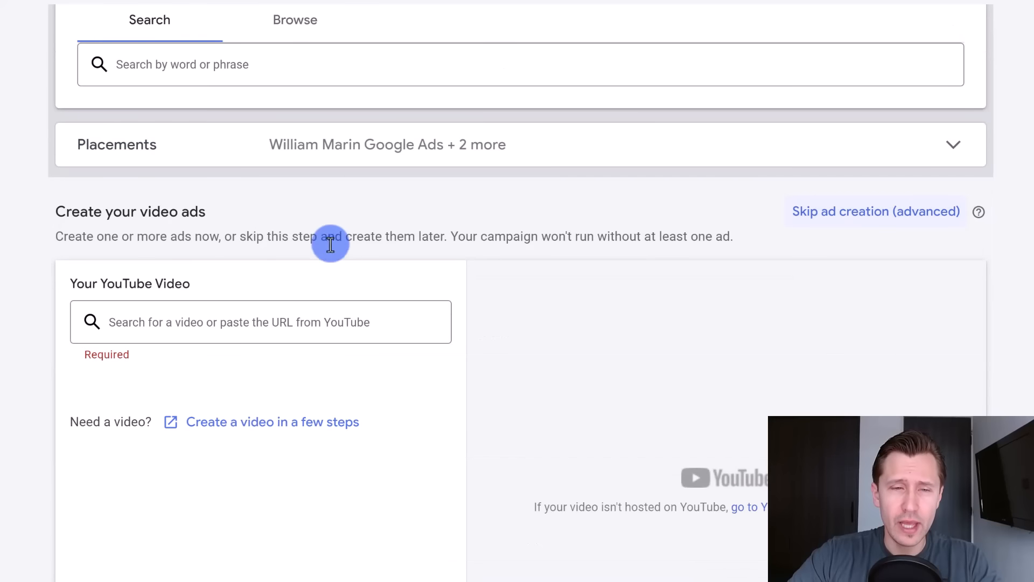
pyautogui.click(197, 320)
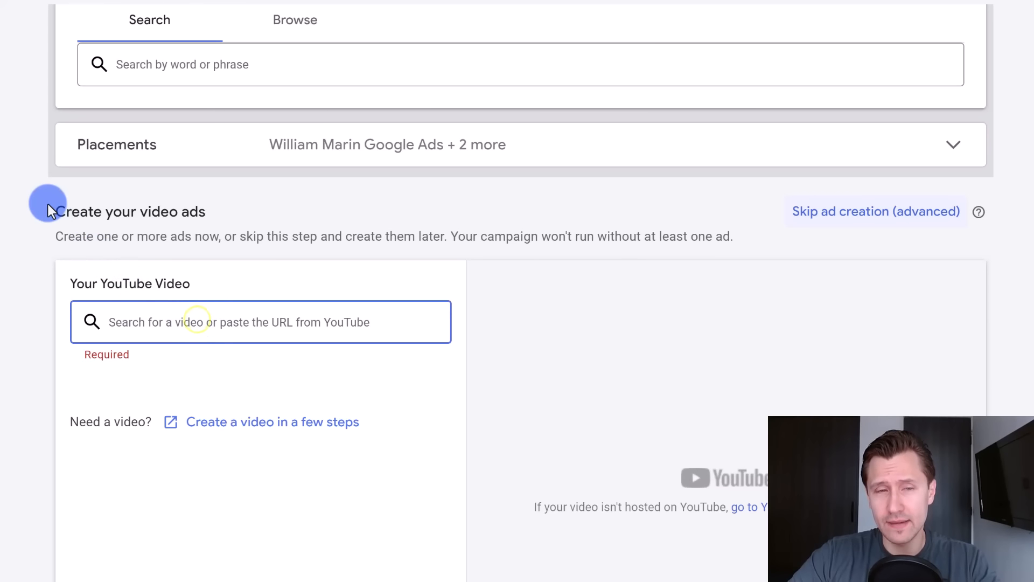
pyautogui.scroll(-2, 12, 243)
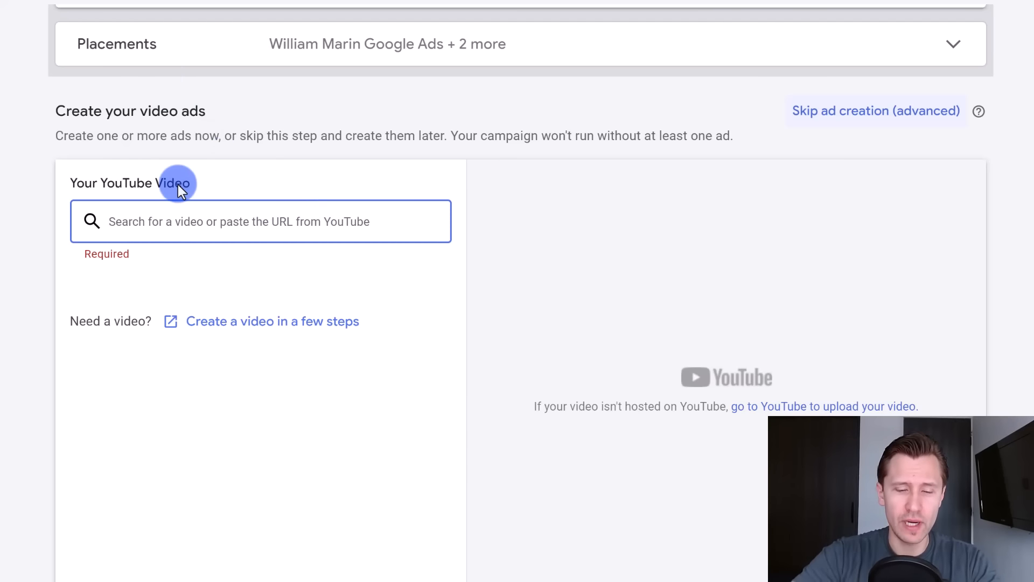
pyautogui.write('google ads')
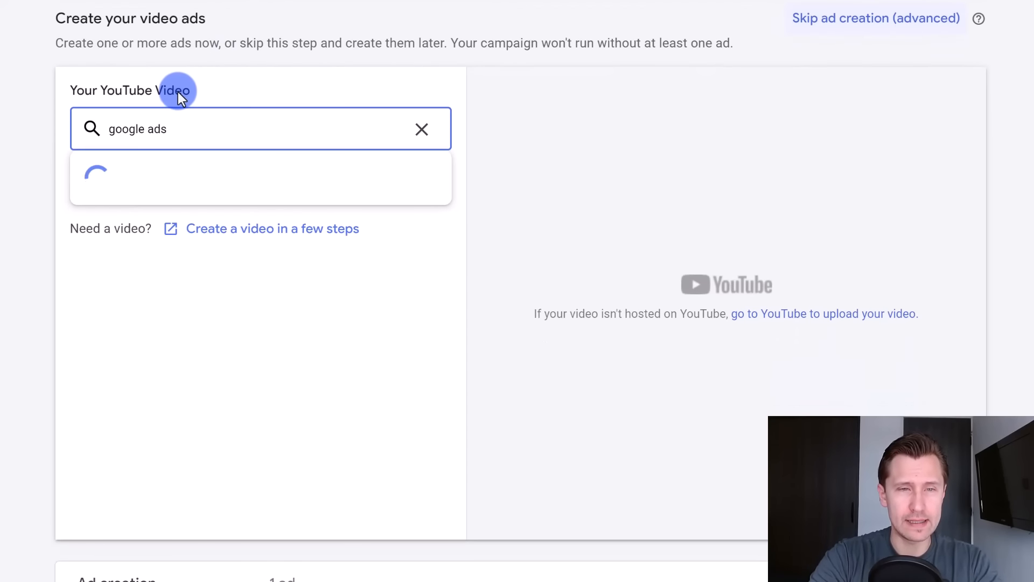
pyautogui.write(' without billing')
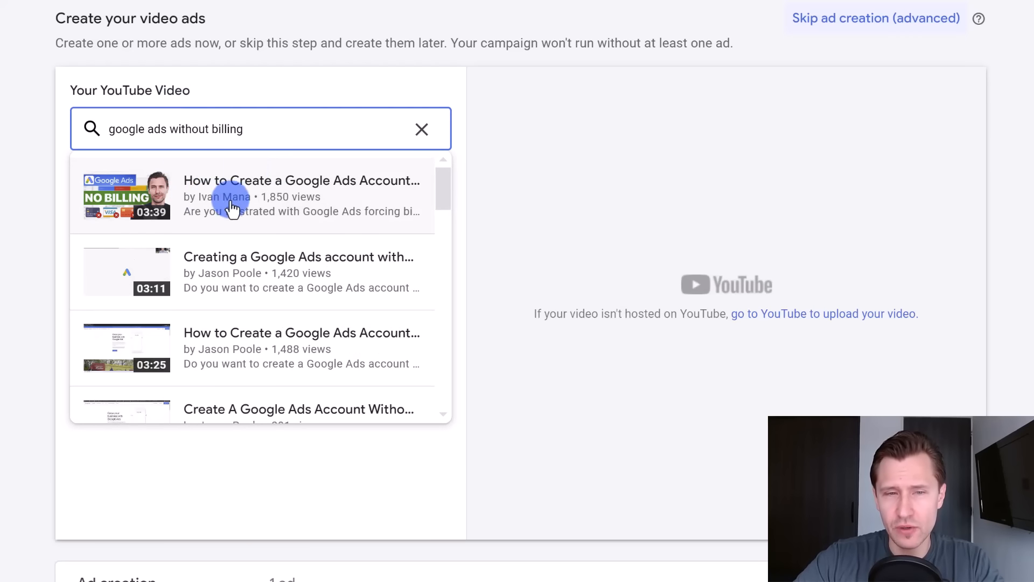
pyautogui.click(244, 209)
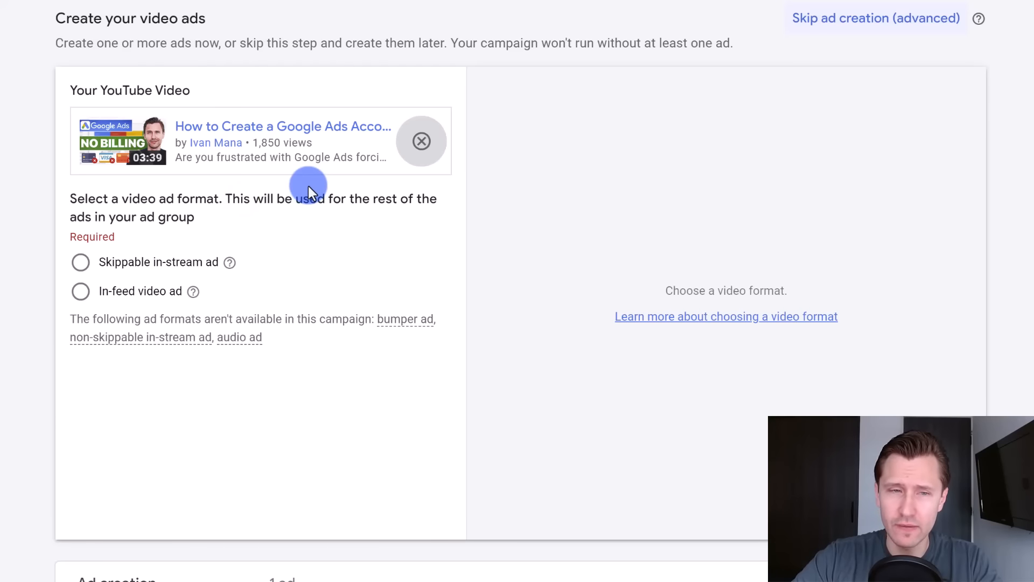
# Step: Try the Skippable in-stream ad format and view its explanation, and switch the ad to the In-feed video ad format
pyautogui.click(94, 256)
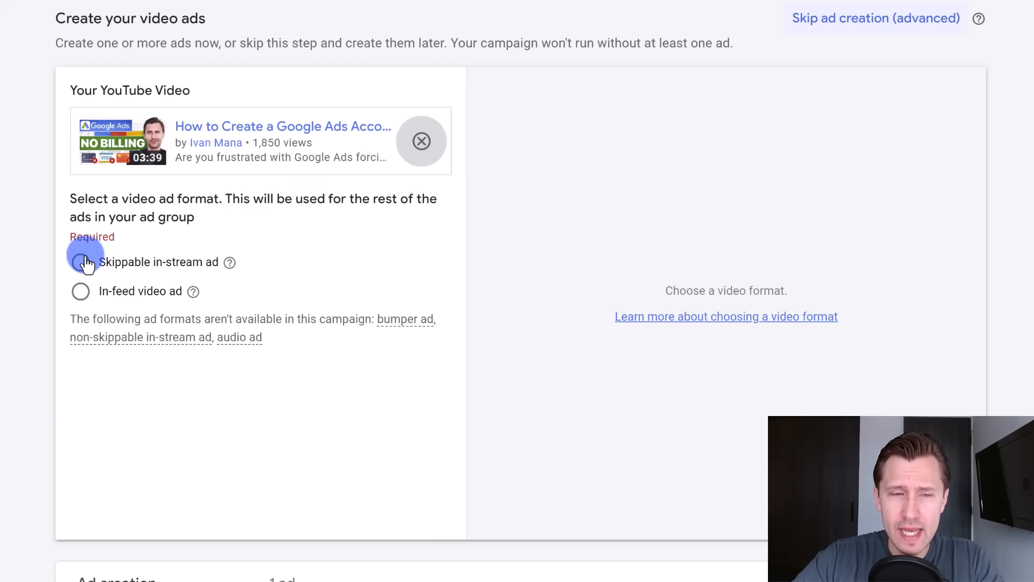
pyautogui.click(113, 334)
pyautogui.moveTo(113, 334); pyautogui.dragTo(223, 334)
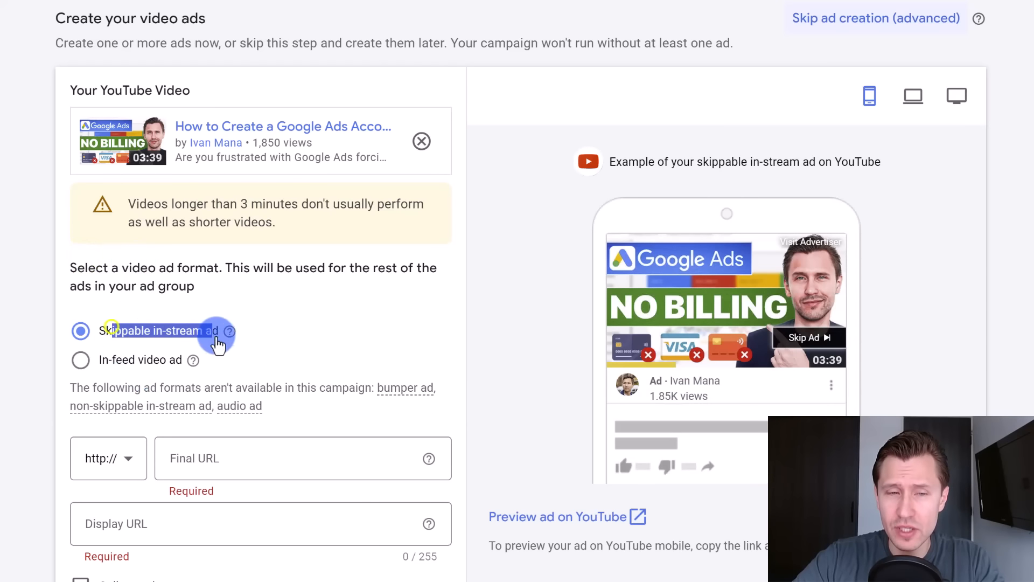
pyautogui.moveTo(224, 336)
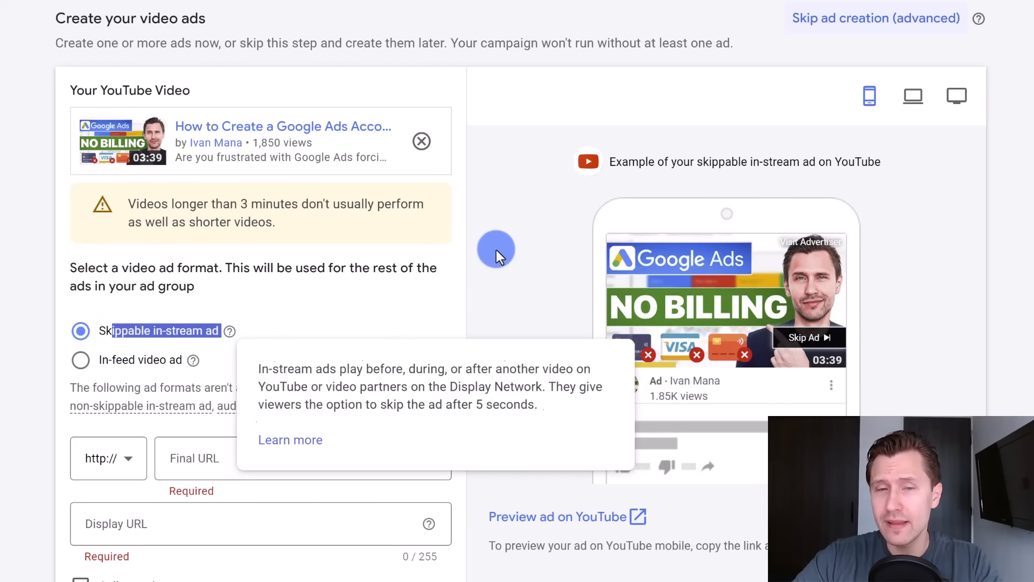
pyautogui.click(510, 227)
pyautogui.click(98, 360)
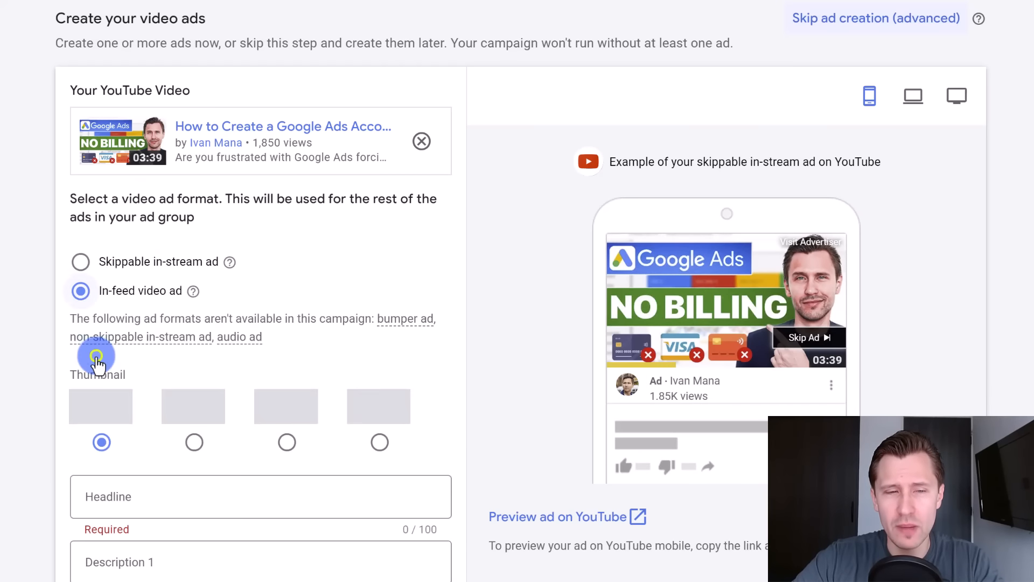
# Step: Look over the in-feed video ad preview and switch the ad to the Skippable in-stream ad format
pyautogui.click(114, 300)
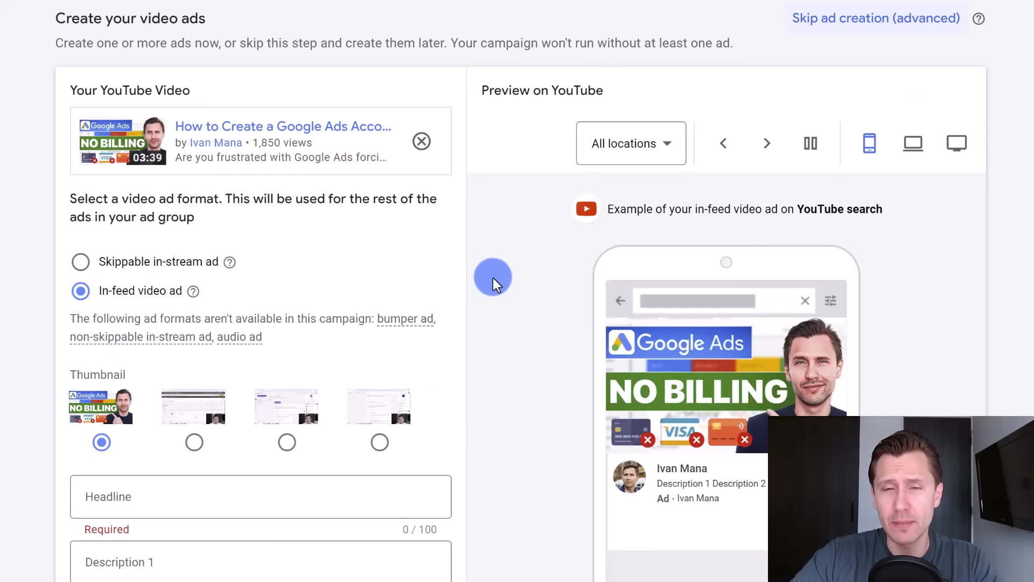
pyautogui.scroll(-2, 487, 282)
pyautogui.scroll(2, 450, 280)
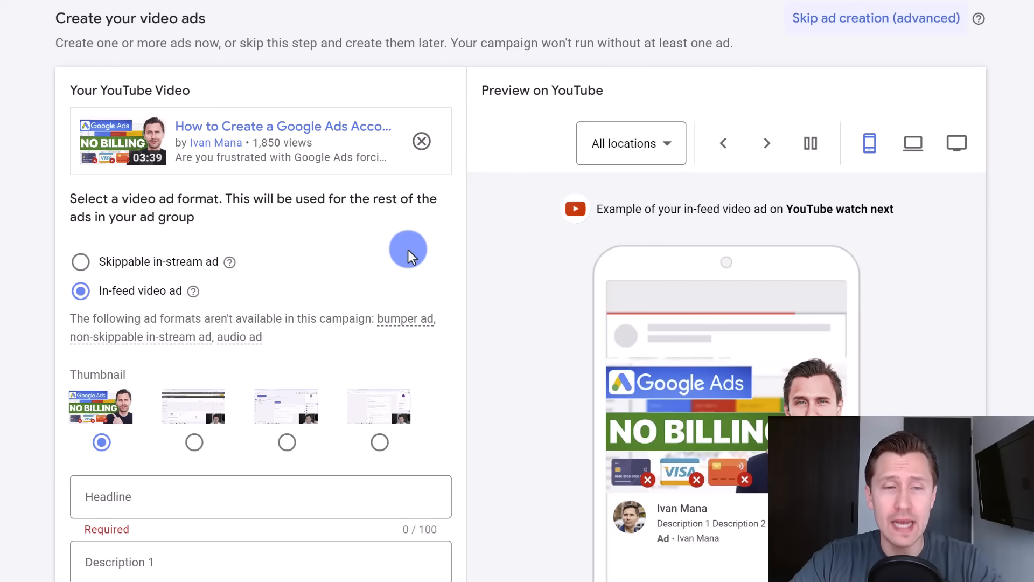
pyautogui.click(131, 262)
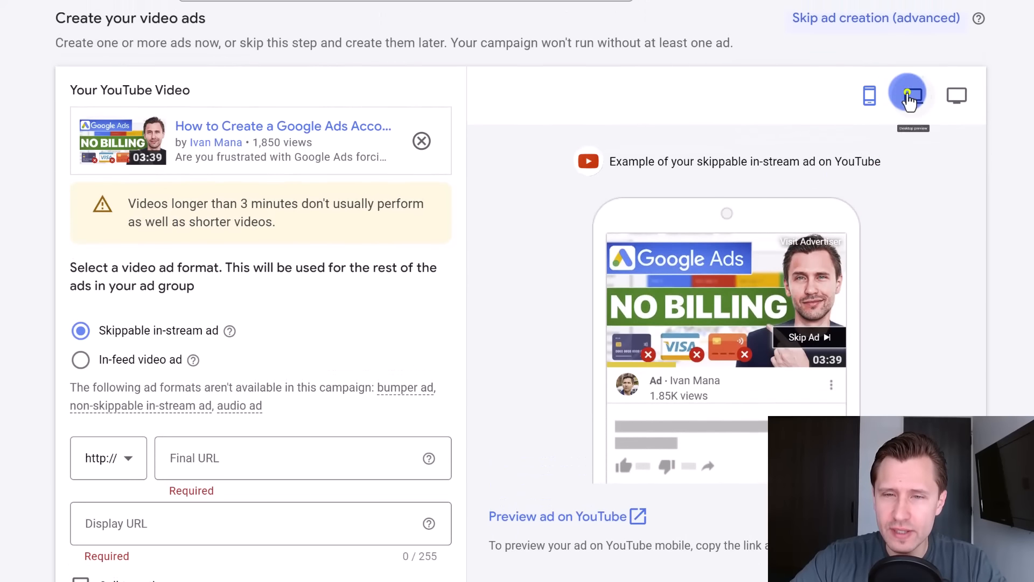
# Step: Preview the skippable in-stream ad on desktop and TV screen, and return to the mobile preview
pyautogui.click(909, 96)
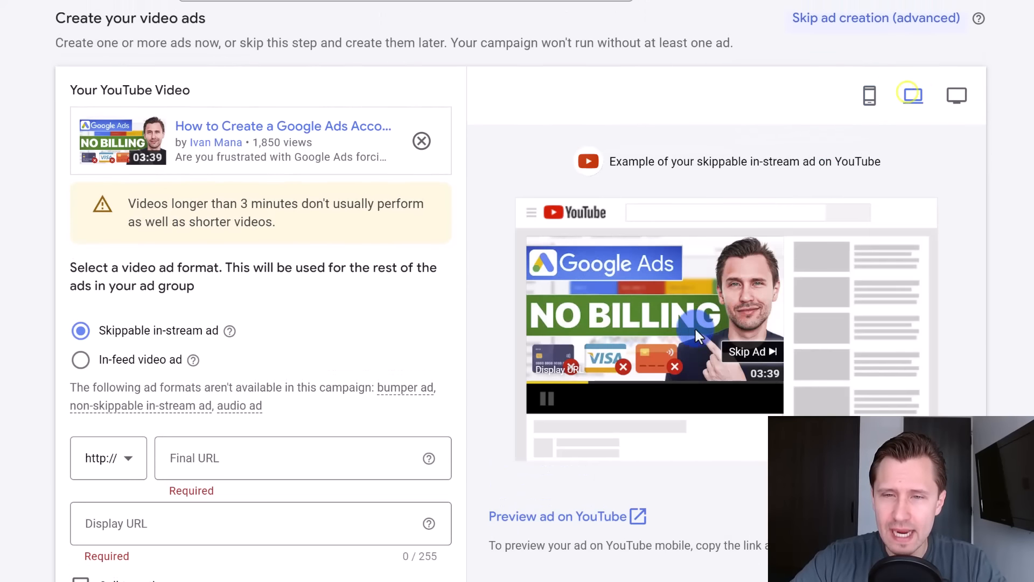
pyautogui.click(957, 91)
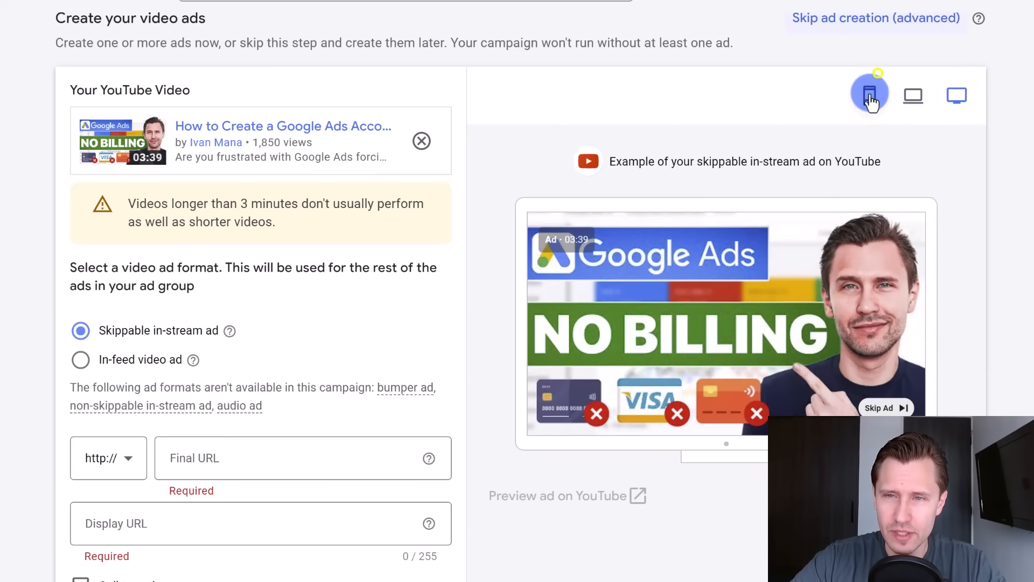
pyautogui.click(870, 97)
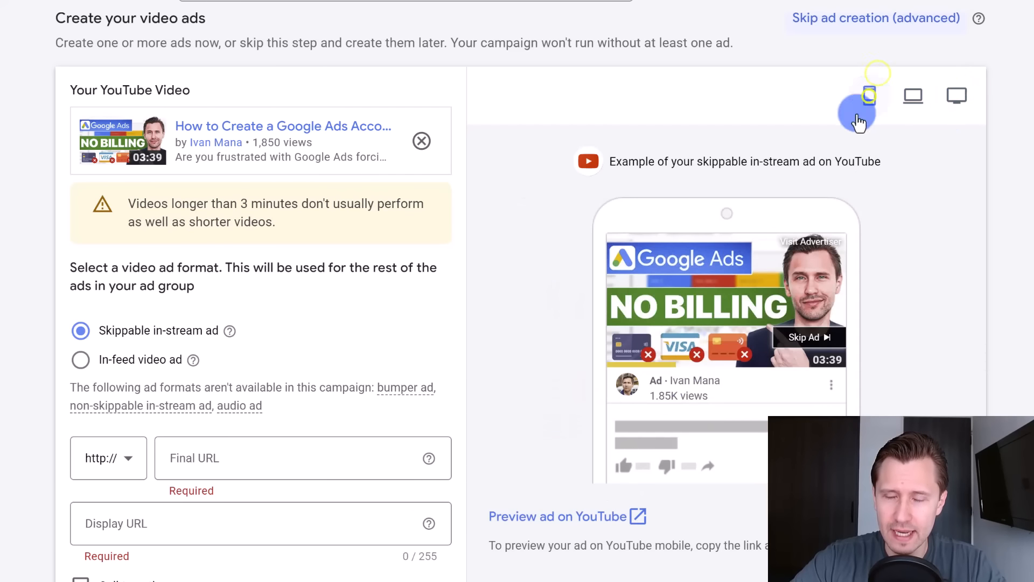
pyautogui.click(195, 458)
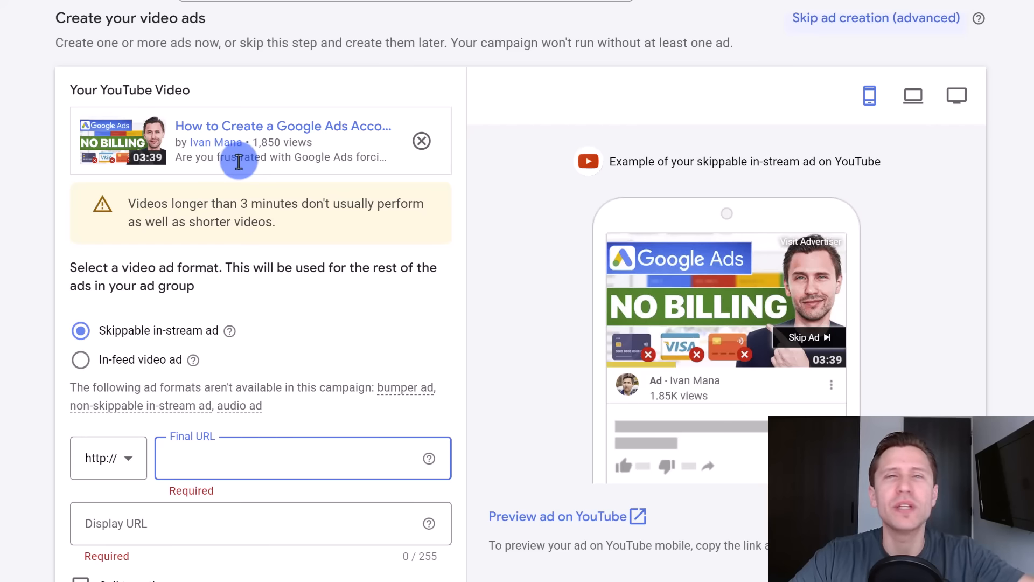
pyautogui.click(108, 455)
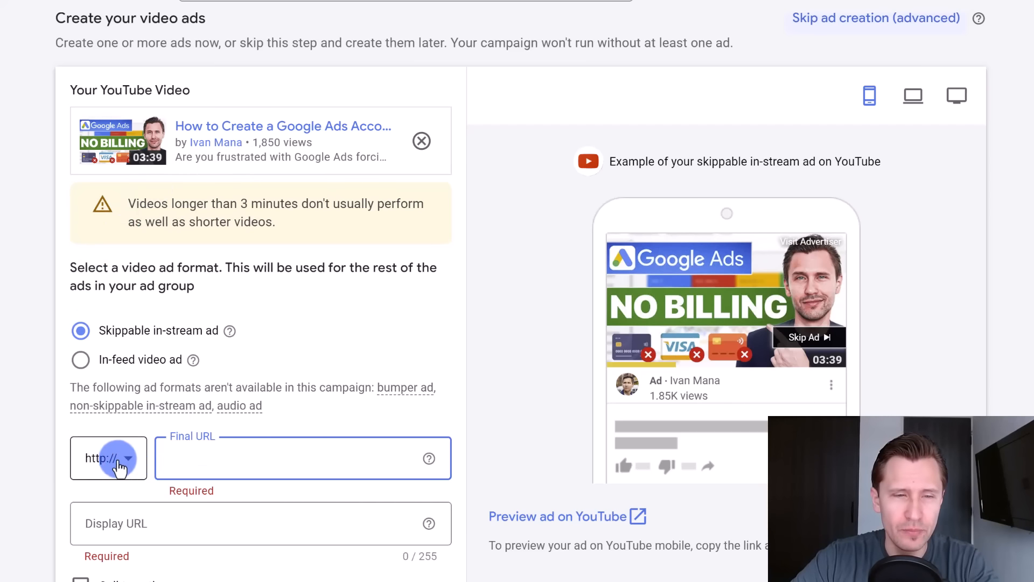
pyautogui.click(108, 518)
pyautogui.click(215, 457)
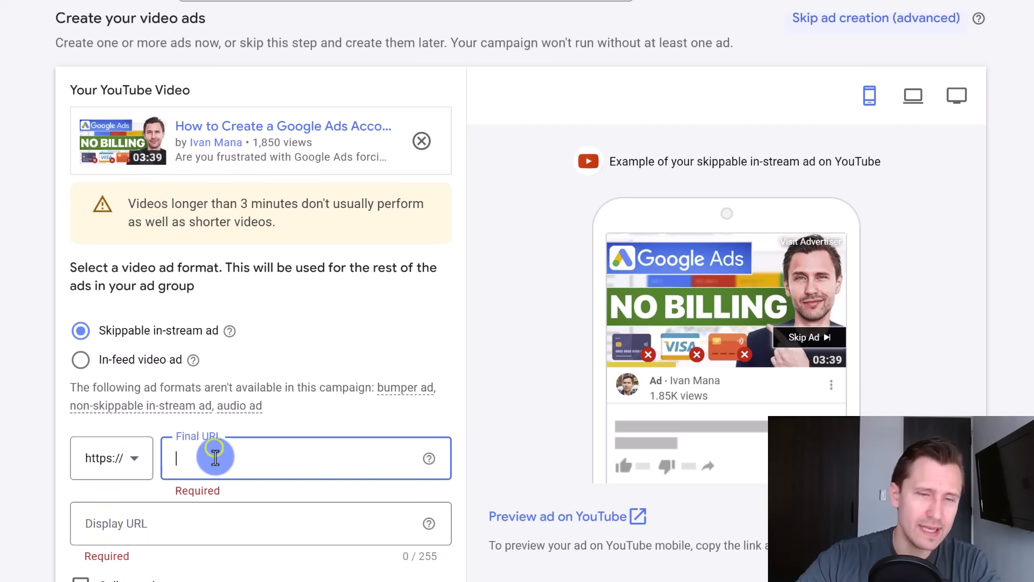
pyautogui.write('www.ivanma')
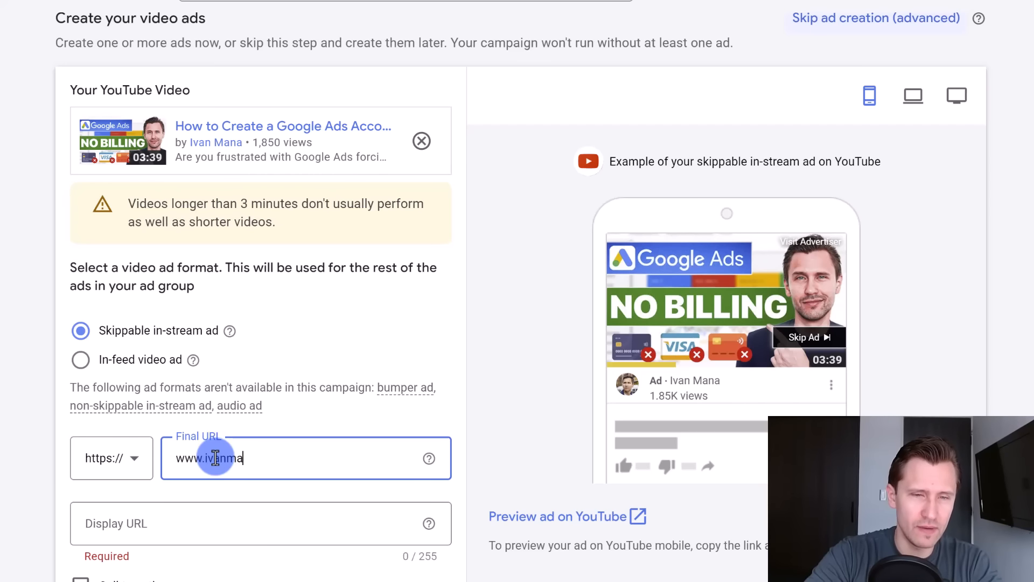
pyautogui.write('na.com')
pyautogui.press('Tab')
pyautogui.click(165, 522)
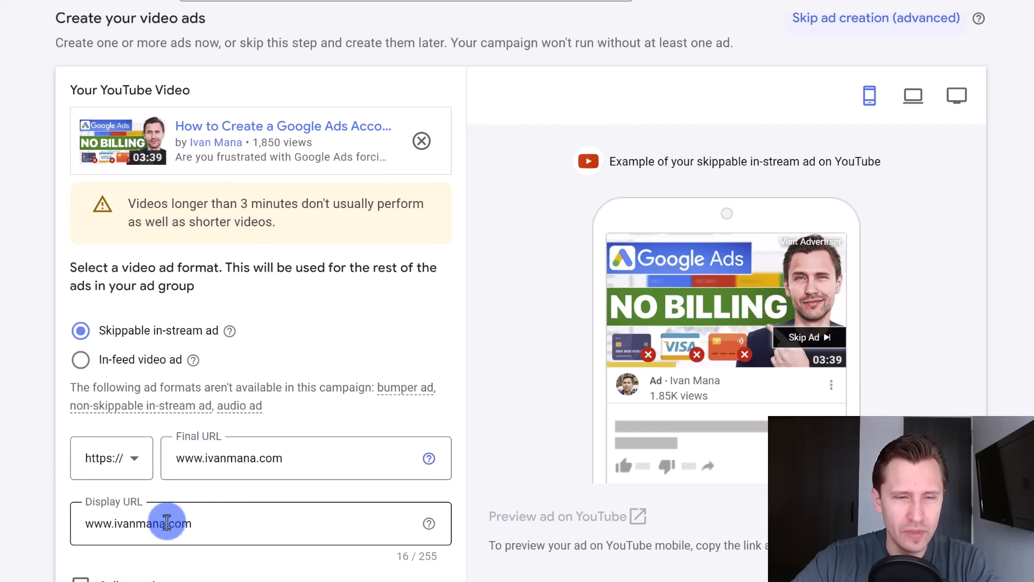
pyautogui.moveTo(116, 525); pyautogui.dragTo(1, 510)
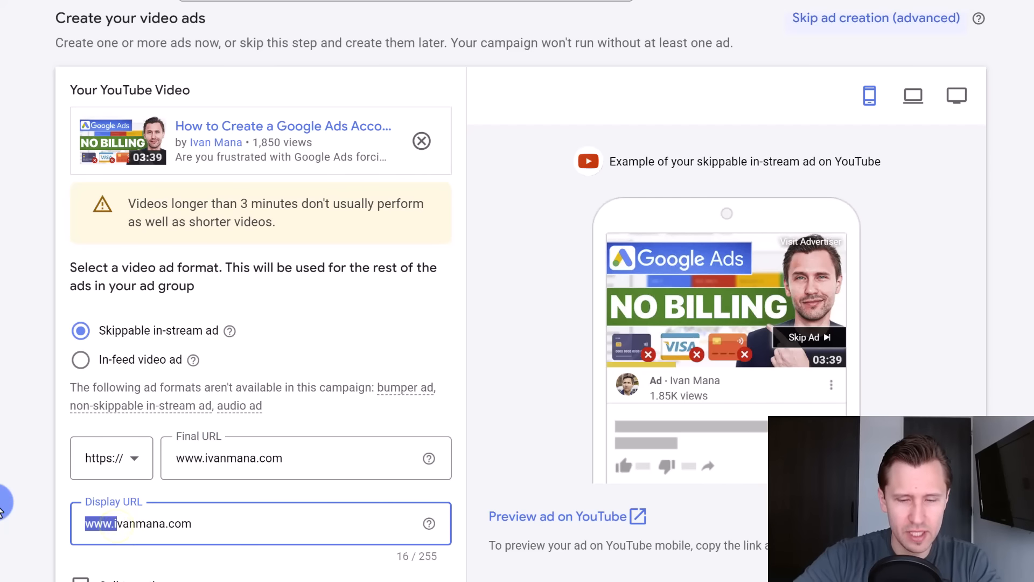
pyautogui.press('BackSpace')
pyautogui.click(1, 510)
# Step: Enable the ad's call-to-action and choose the suggested text "Learn more"
pyautogui.scroll(-2, 273, 426)
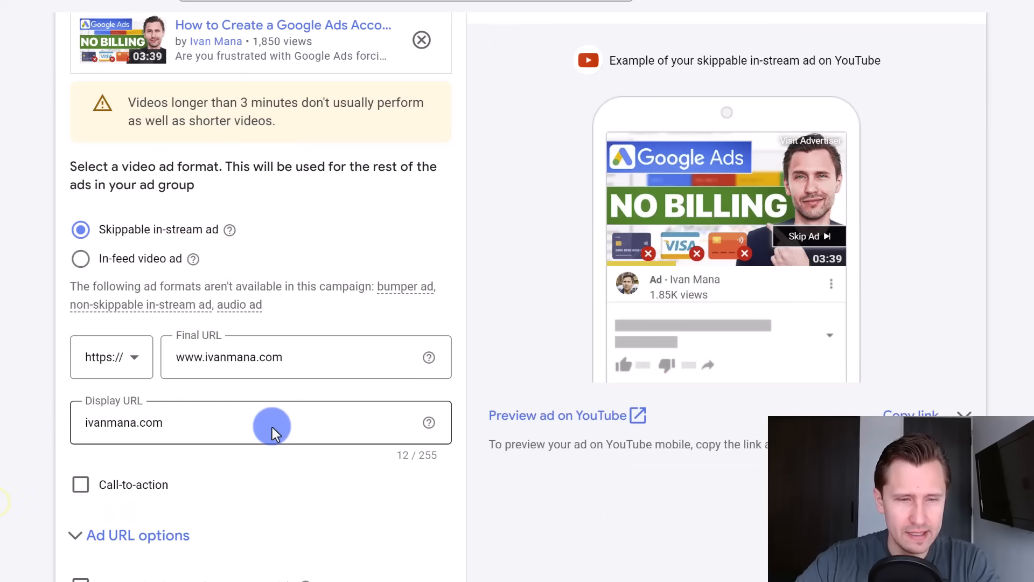
pyautogui.click(81, 484)
pyautogui.scroll(-2, 299, 460)
pyautogui.click(106, 422)
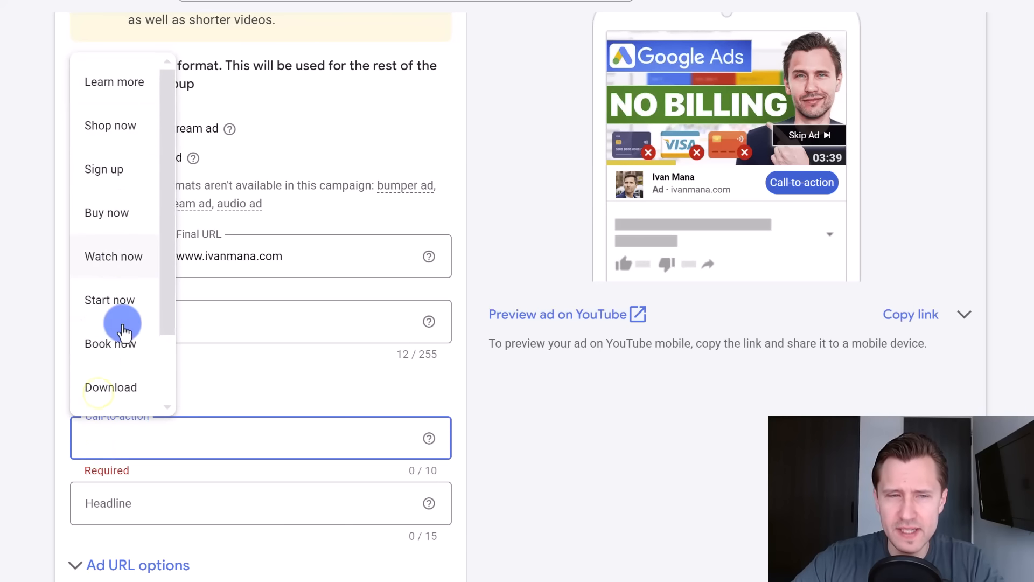
pyautogui.scroll(-2, 123, 293)
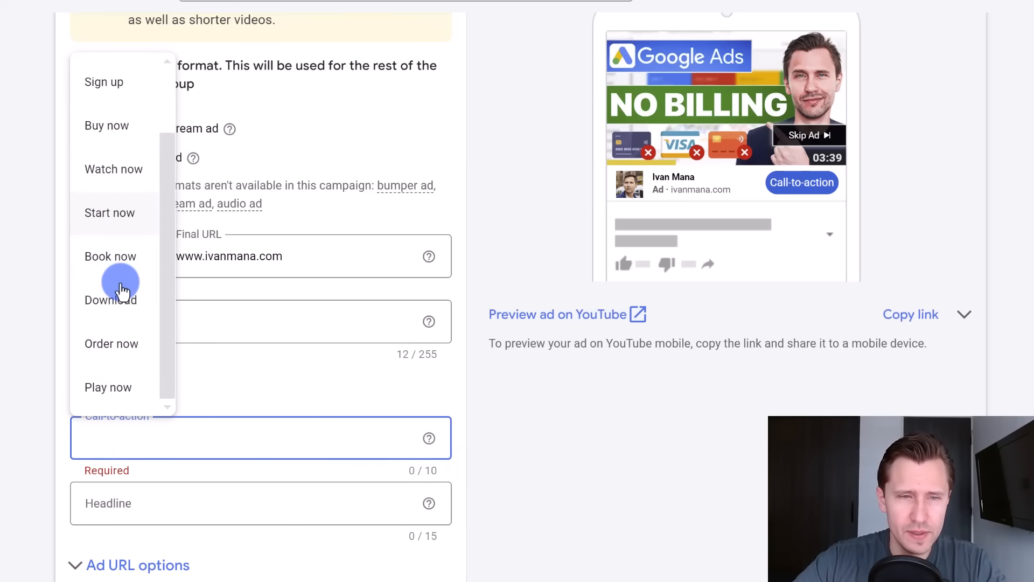
pyautogui.scroll(2, 130, 365)
pyautogui.click(106, 82)
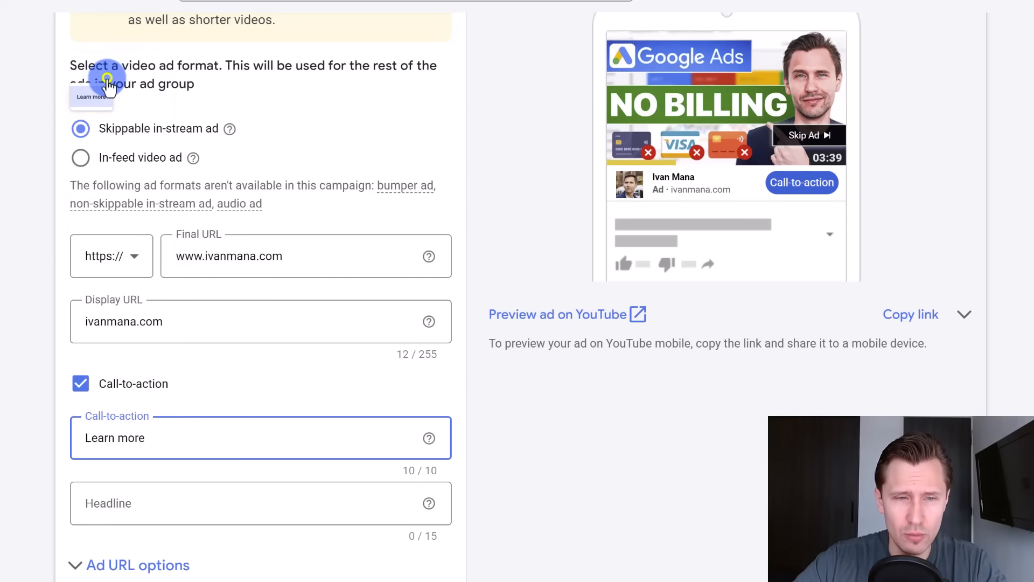
# Step: Try "Learn Google Ads" as the call-to-action headline and check it in the ad preview
pyautogui.click(198, 504)
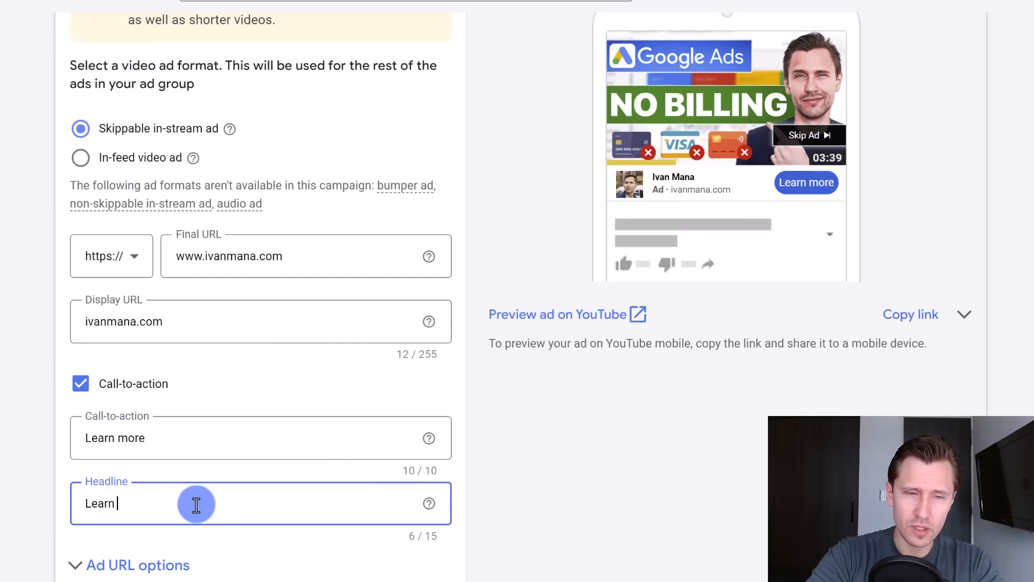
pyautogui.write('Learn Google Ads')
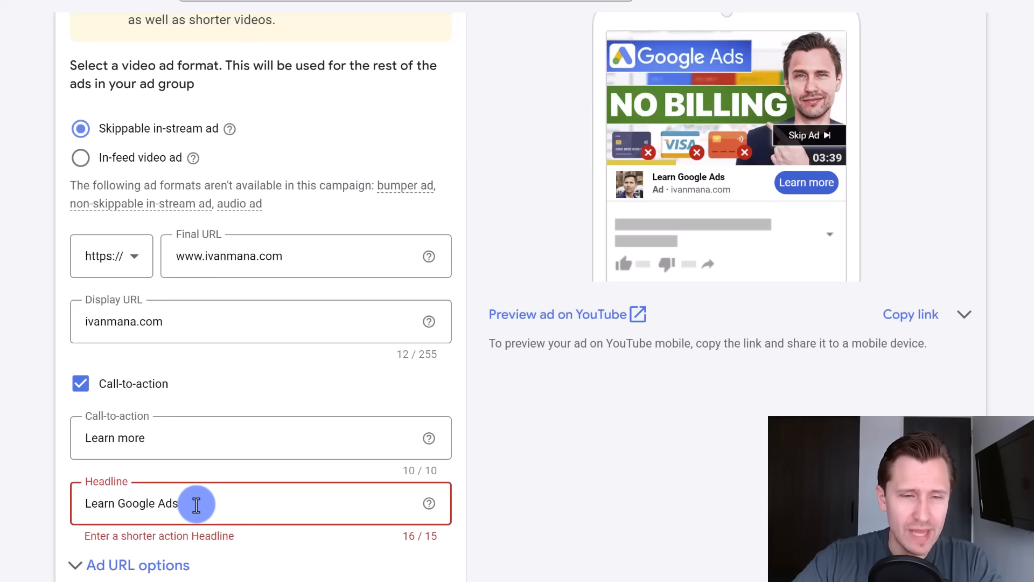
pyautogui.moveTo(652, 178); pyautogui.dragTo(726, 173)
pyautogui.click(265, 509)
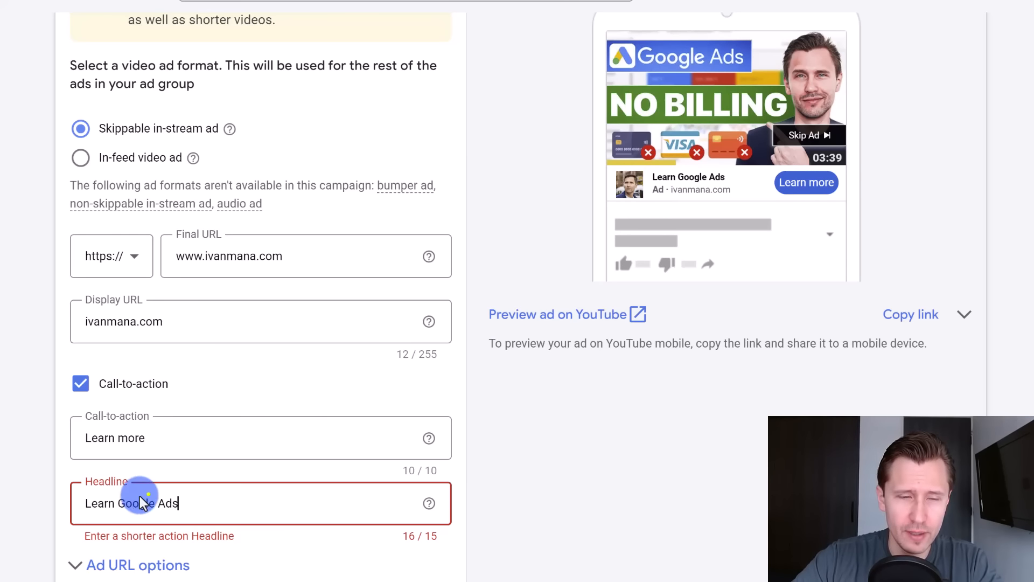
# Step: Replace the call-to-action headline with "Get Free Guide"
pyautogui.tripleClick(94, 504)
pyautogui.write('Get Free Guide')
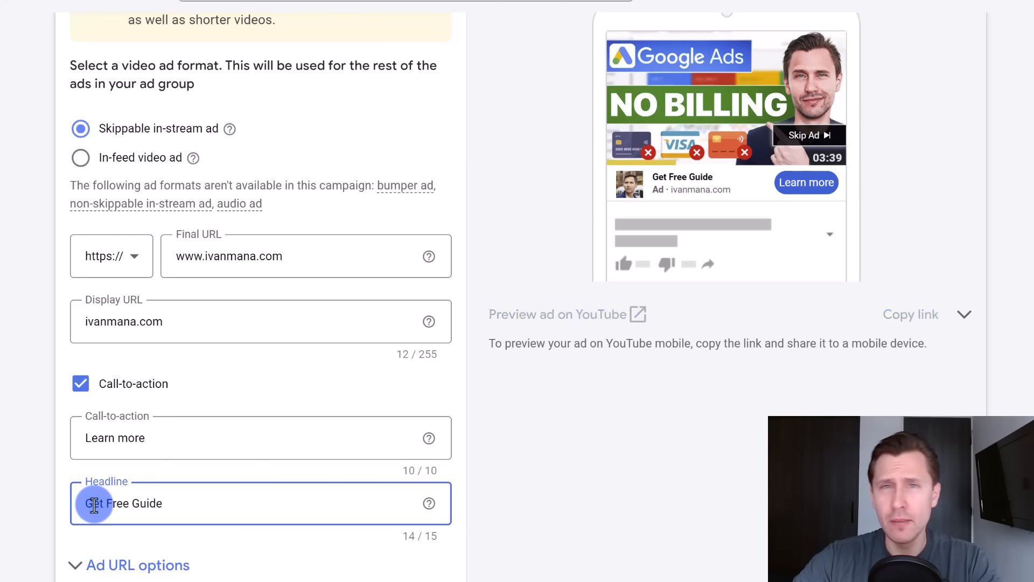
# Step: Try the image upload option for the companion banner and return to autogenerating it from the channel banner
pyautogui.scroll(-4, 273, 342)
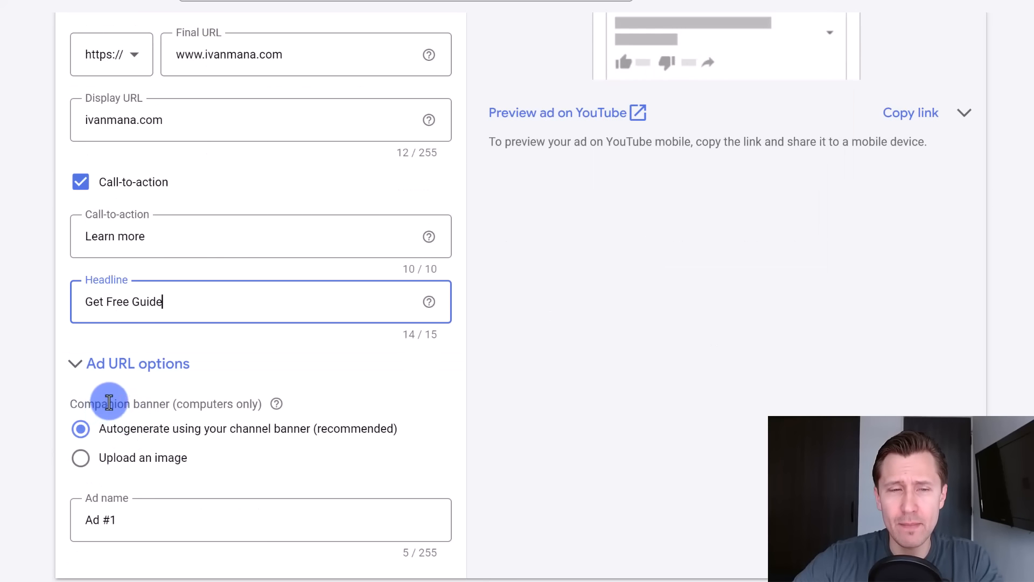
pyautogui.moveTo(109, 403); pyautogui.dragTo(219, 403)
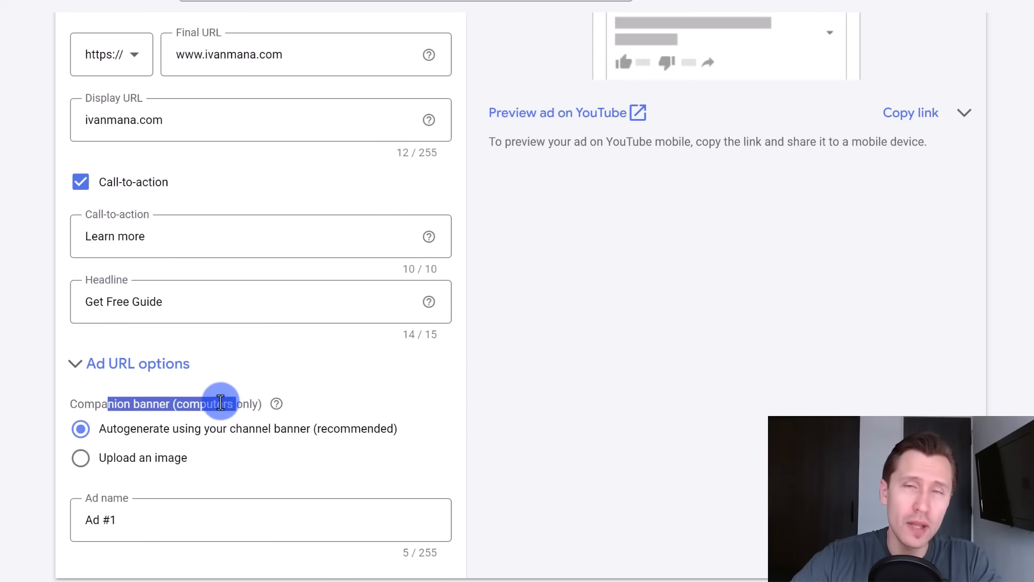
pyautogui.scroll(6, 284, 411)
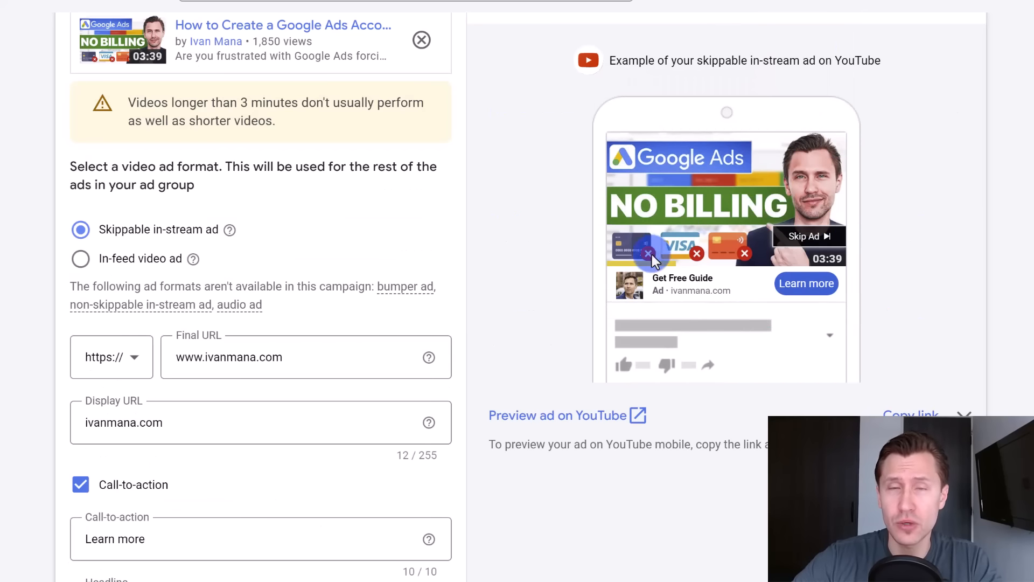
pyautogui.scroll(-4, 500, 514)
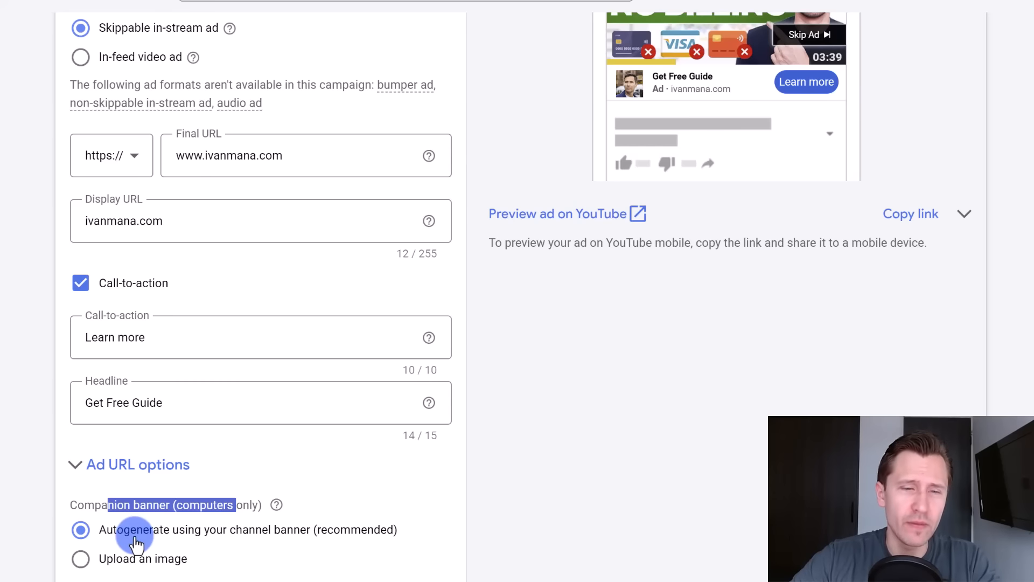
pyautogui.click(81, 558)
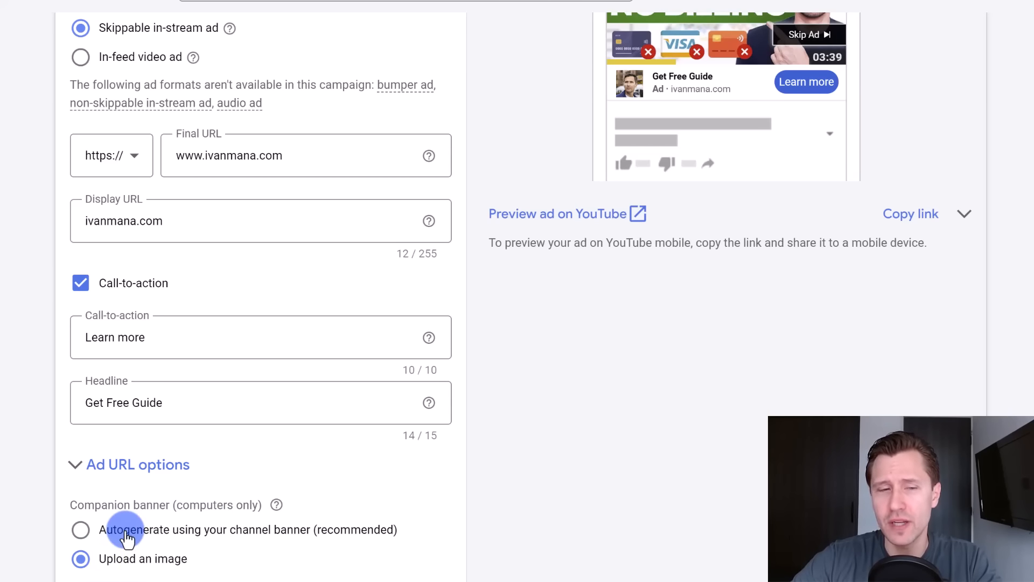
pyautogui.click(117, 536)
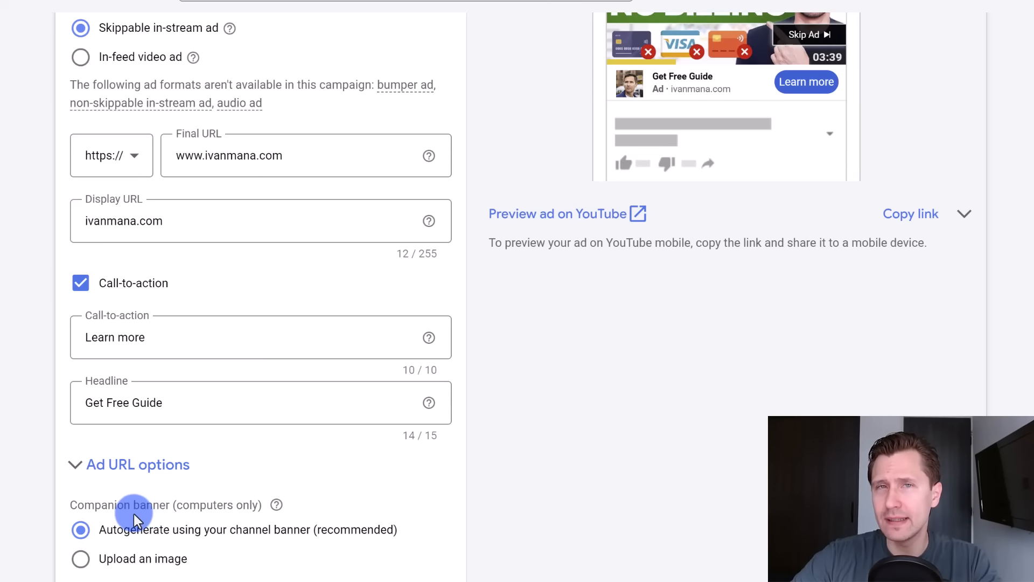
# Step: Show the desktop preview of the ad with its headline, call-to-action and companion banner
pyautogui.scroll(4, 308, 502)
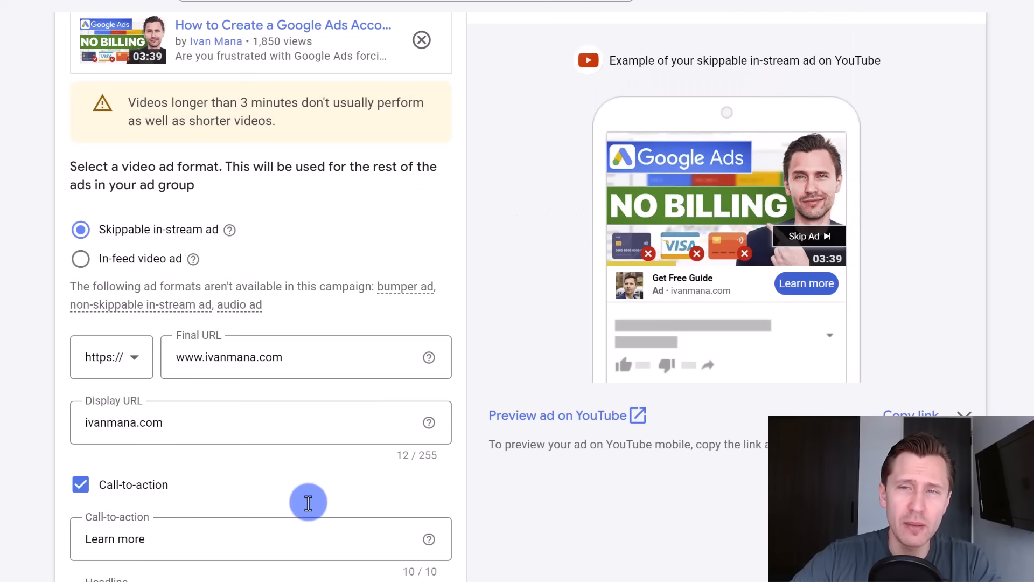
pyautogui.scroll(2, 694, 92)
pyautogui.click(912, 96)
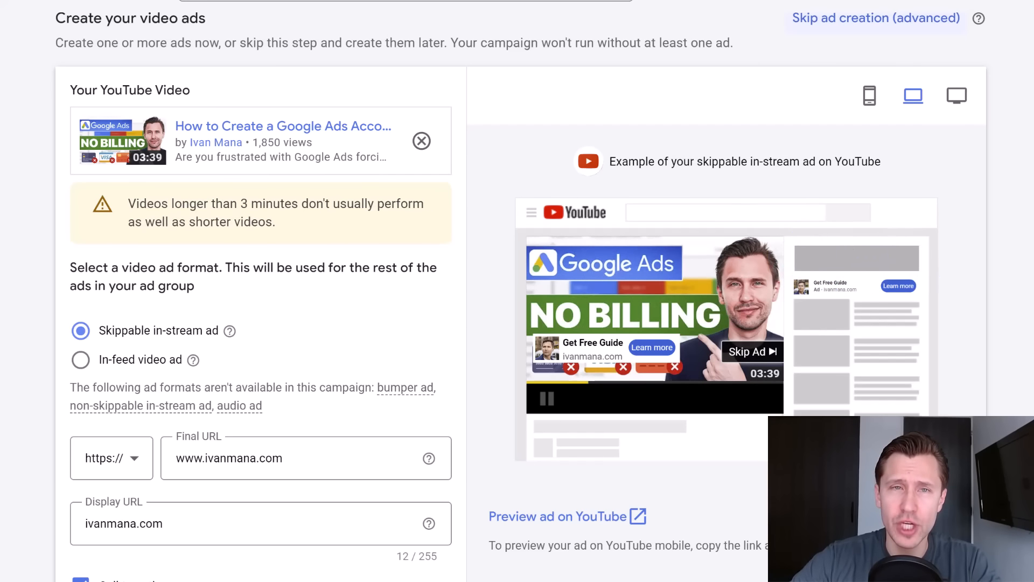
# Step: Open youtube.com/ivanmana in a new browser tab to view the channel banner, and return to the Google Ads campaign
pyautogui.click(356, 12)
pyautogui.write('youtube.com/ivanmana')
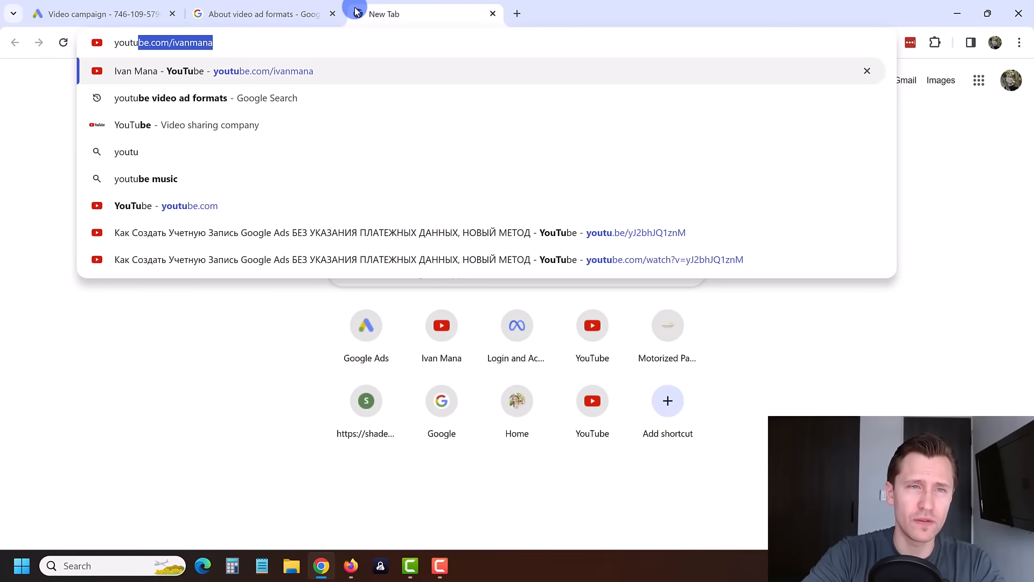
pyautogui.press('Return')
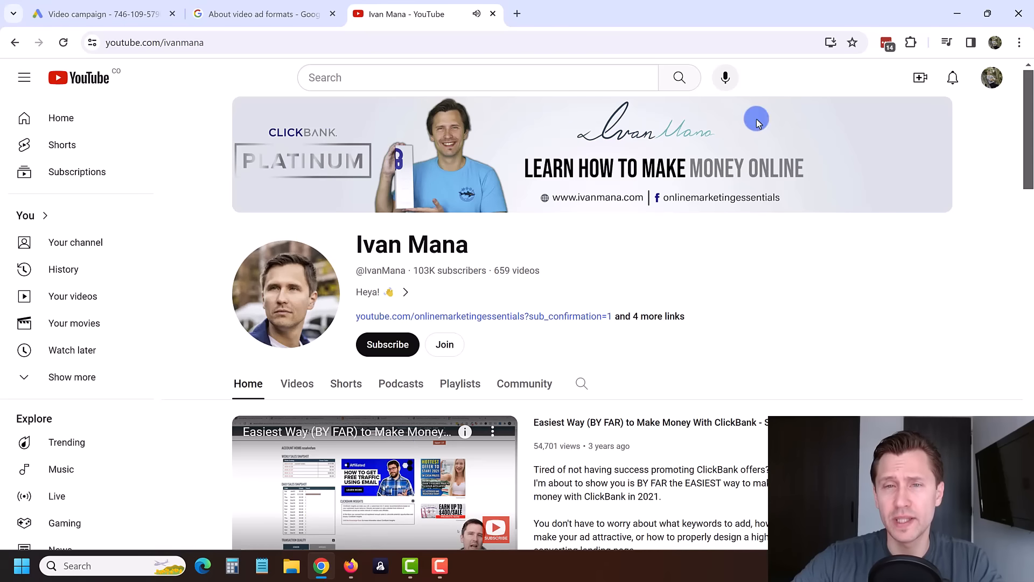
pyautogui.click(180, 4)
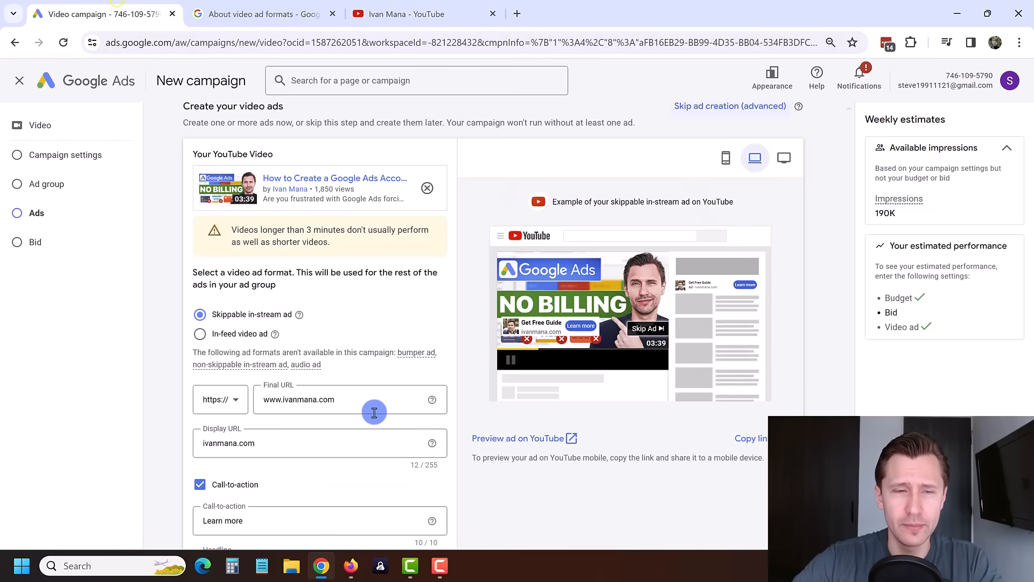
# Step: Open the ad's preview on YouTube and pause the video to examine its call-to-action and companion banner
pyautogui.scroll(-5, 369, 410)
pyautogui.scroll(3, 474, 376)
pyautogui.scroll(1, 452, 388)
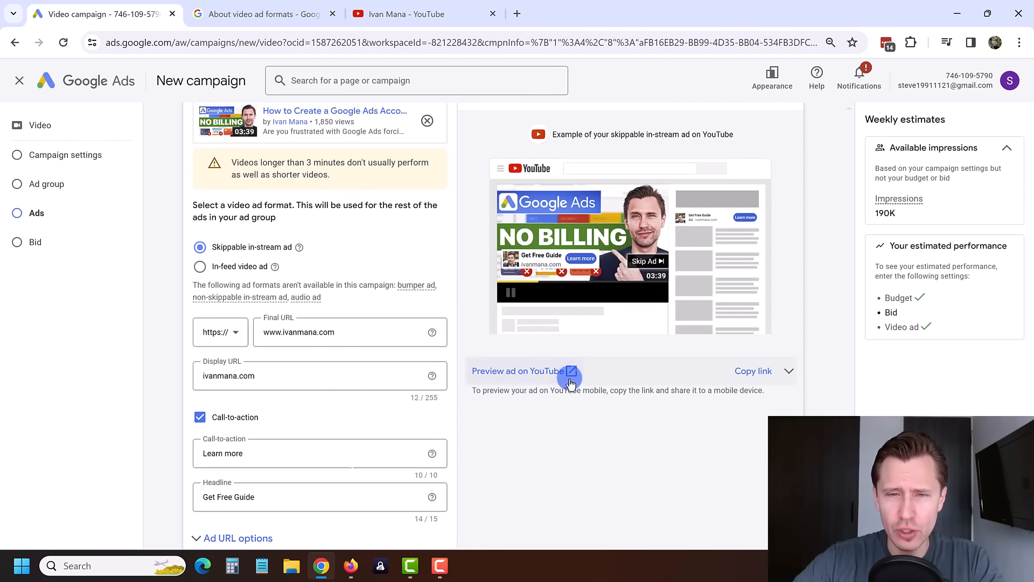
pyautogui.click(526, 371)
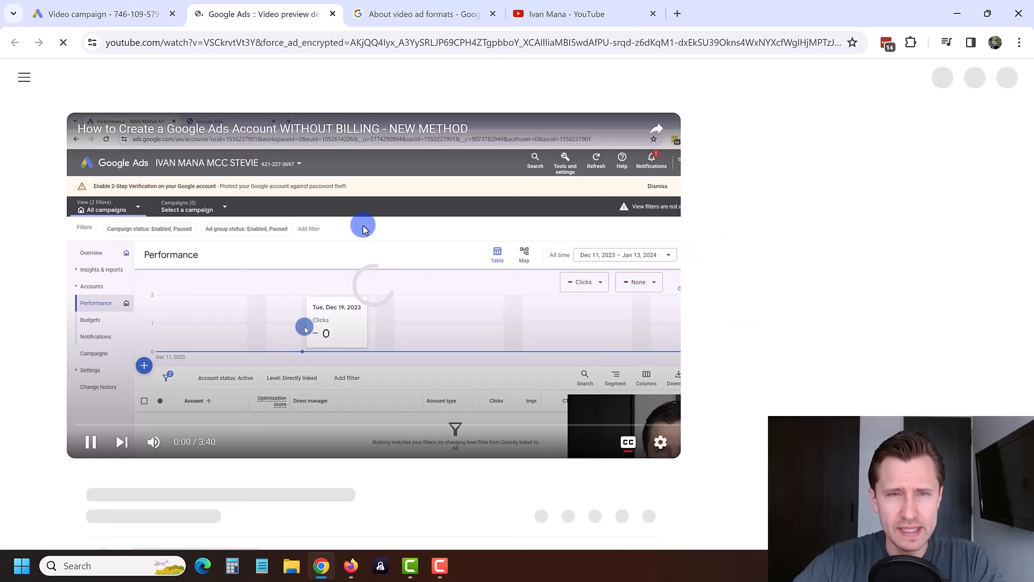
pyautogui.click(360, 326)
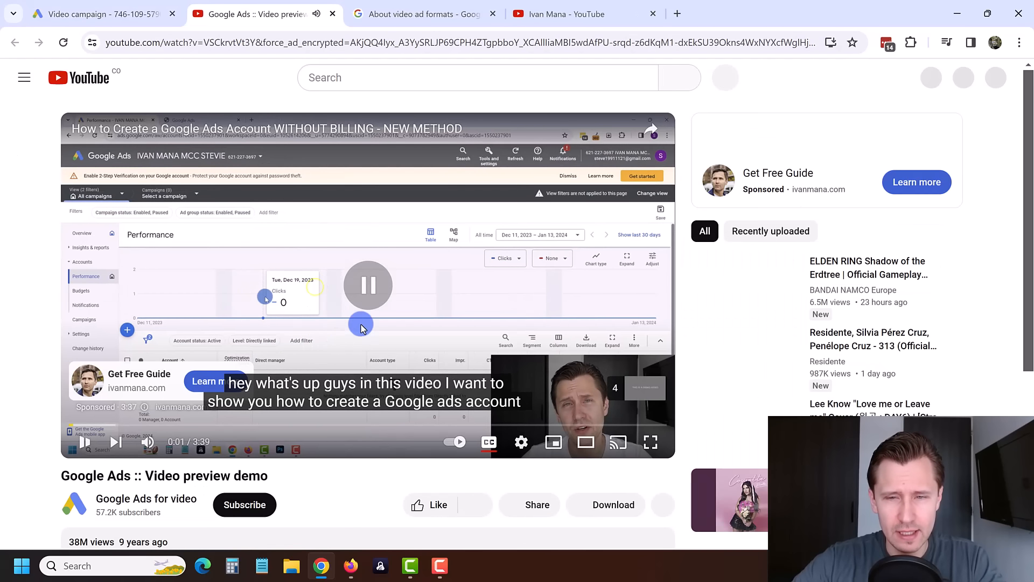
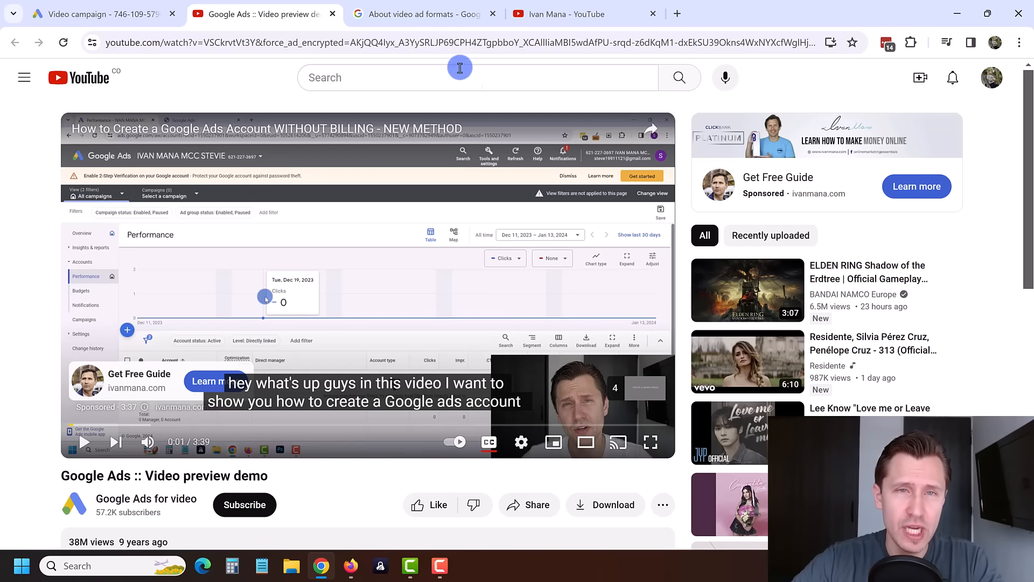
# Step: Close the YouTube ad preview and expand the campaign's Ad creation section to view its video ads
pyautogui.click(333, 13)
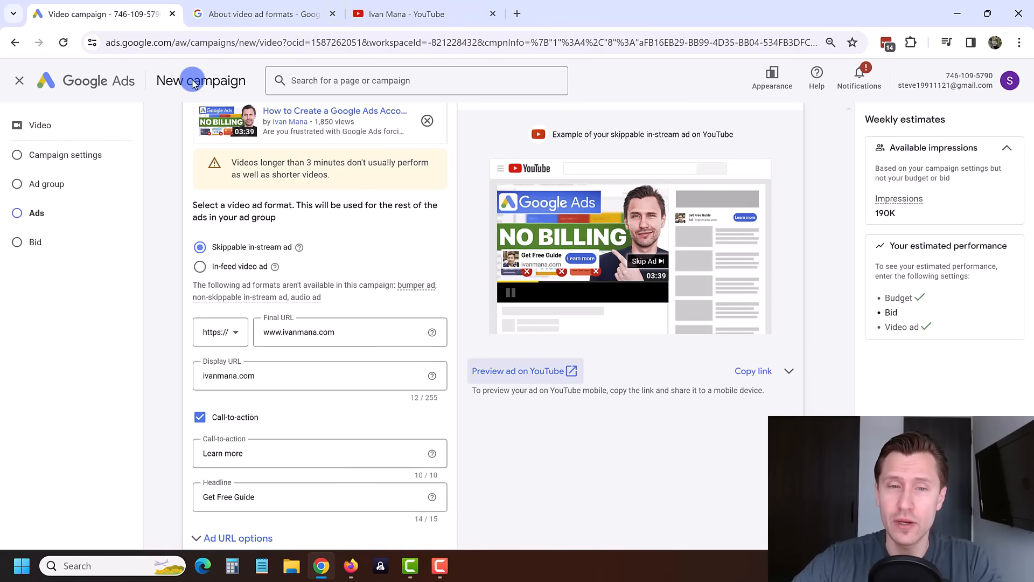
pyautogui.scroll(-4, 468, 439)
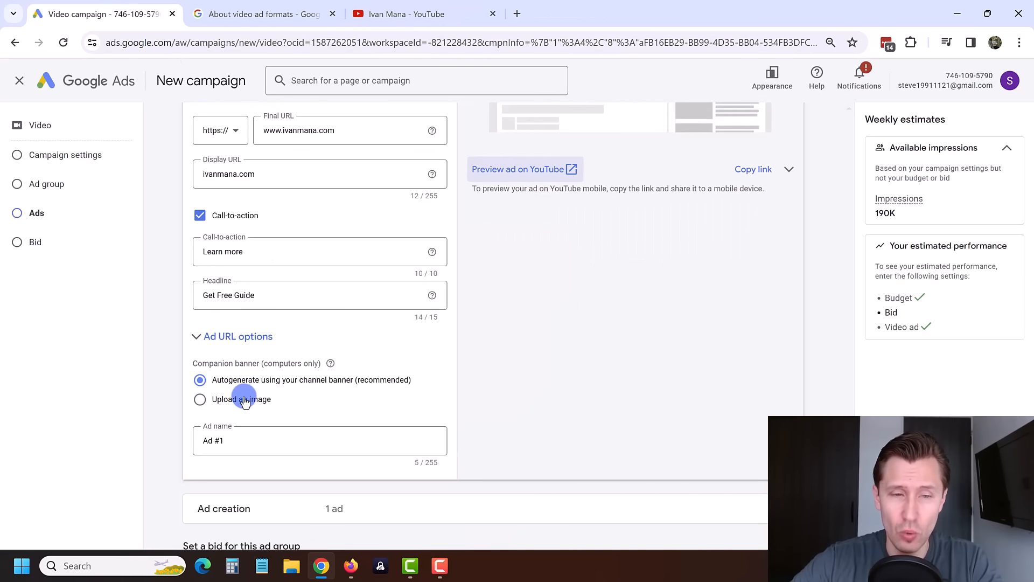
pyautogui.scroll(-3, 237, 398)
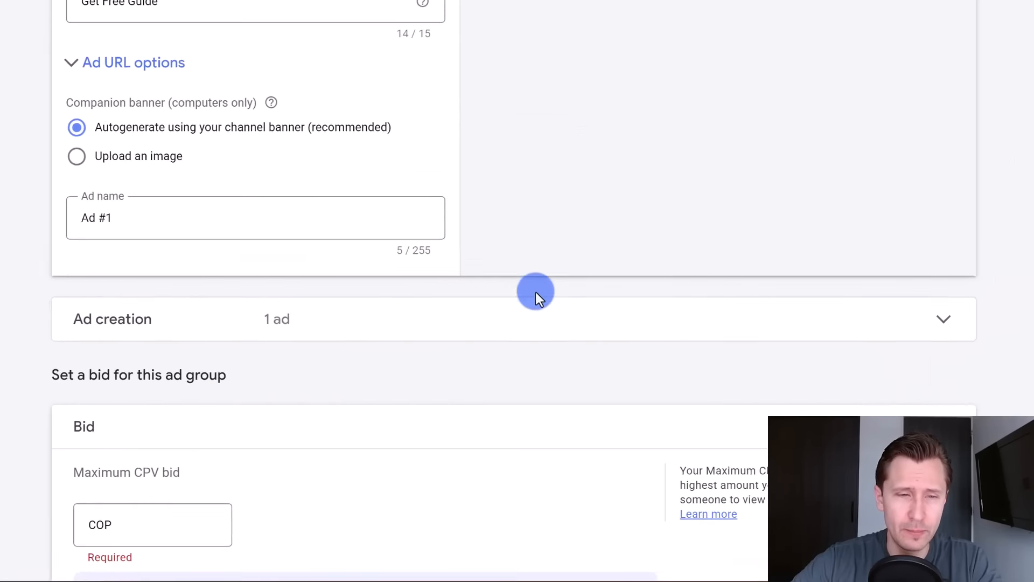
pyautogui.click(526, 320)
pyautogui.scroll(-2, 72, 343)
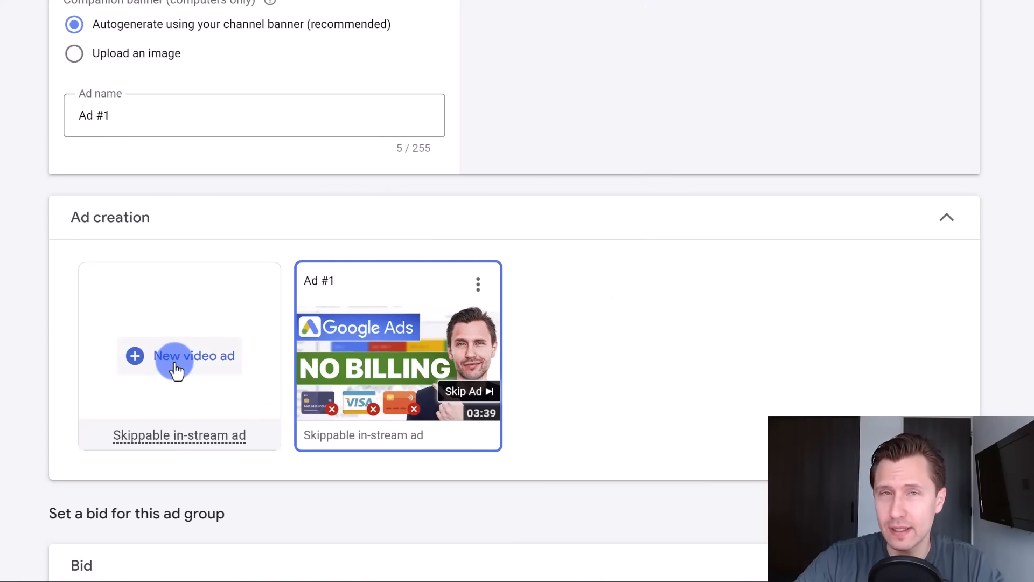
# Step: Set the ad group's maximum CPV bid to COP 499
pyautogui.scroll(-7, 533, 301)
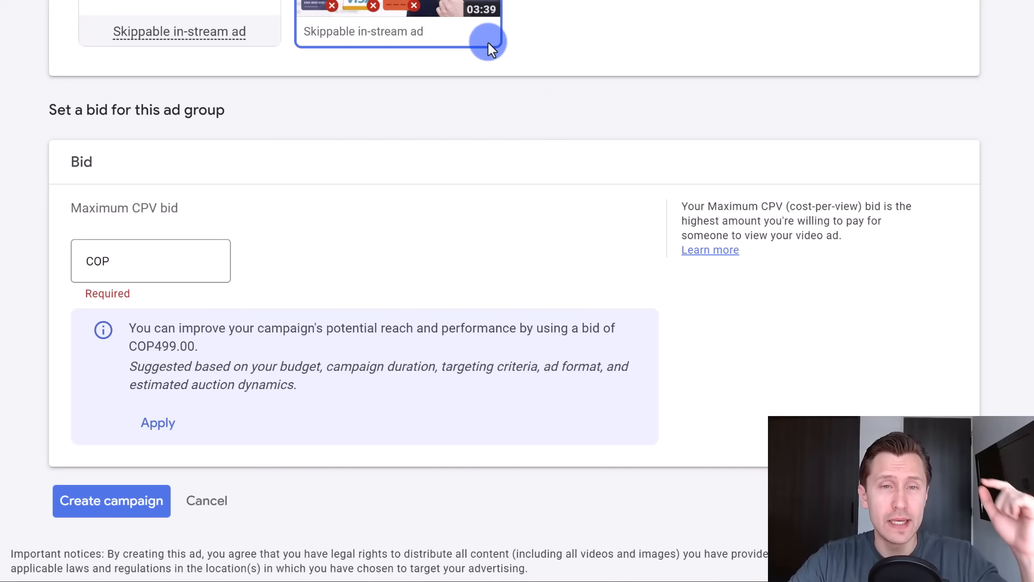
pyautogui.scroll(15, 422, 210)
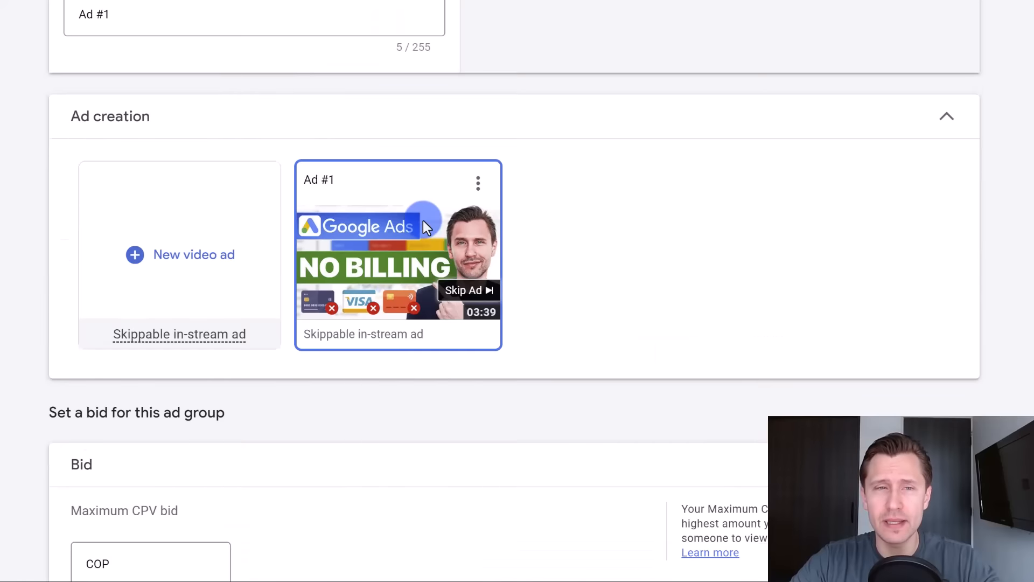
pyautogui.scroll(-15, 223, 181)
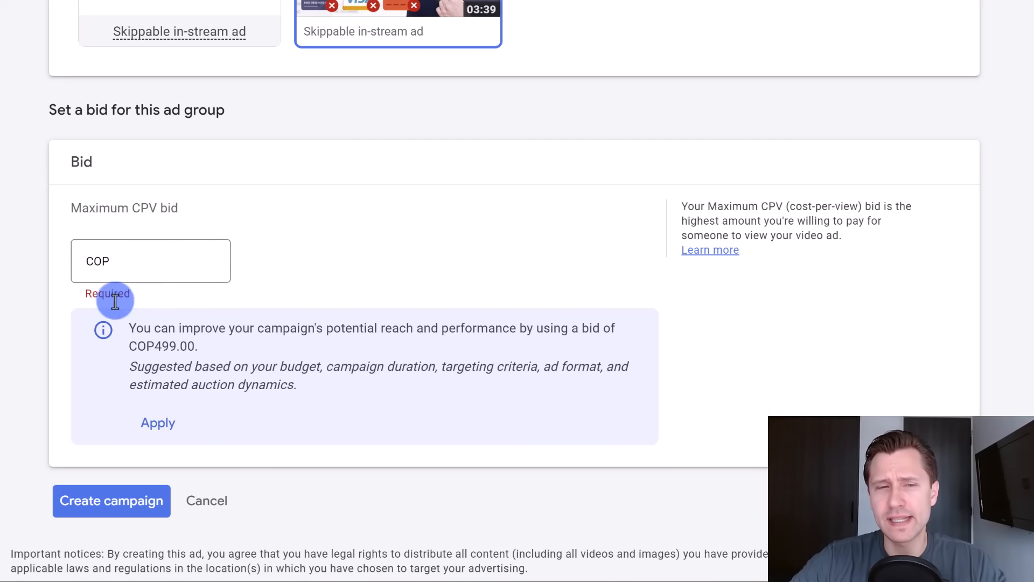
pyautogui.click(158, 265)
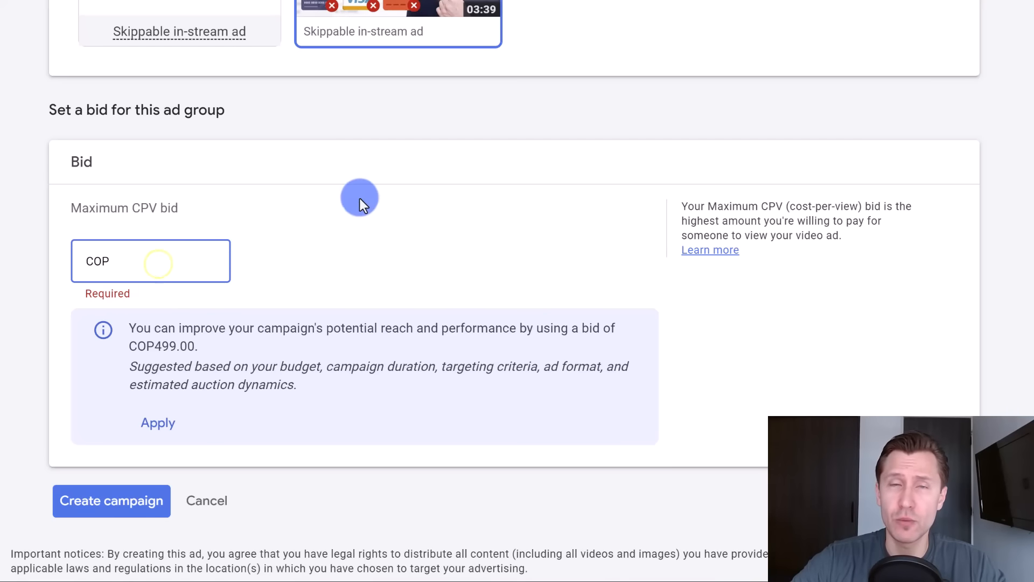
pyautogui.scroll(-1, 360, 197)
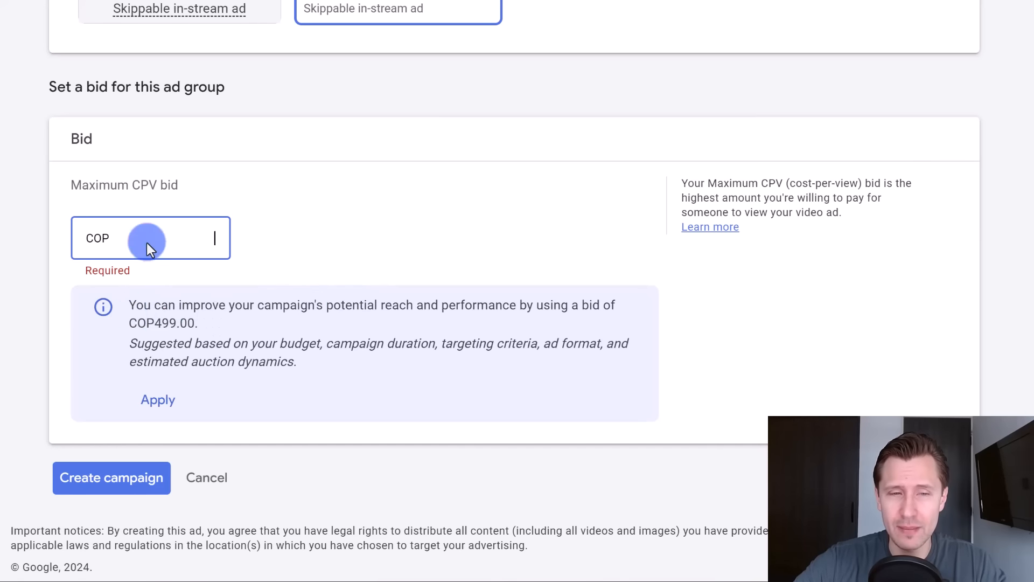
pyautogui.write('499')
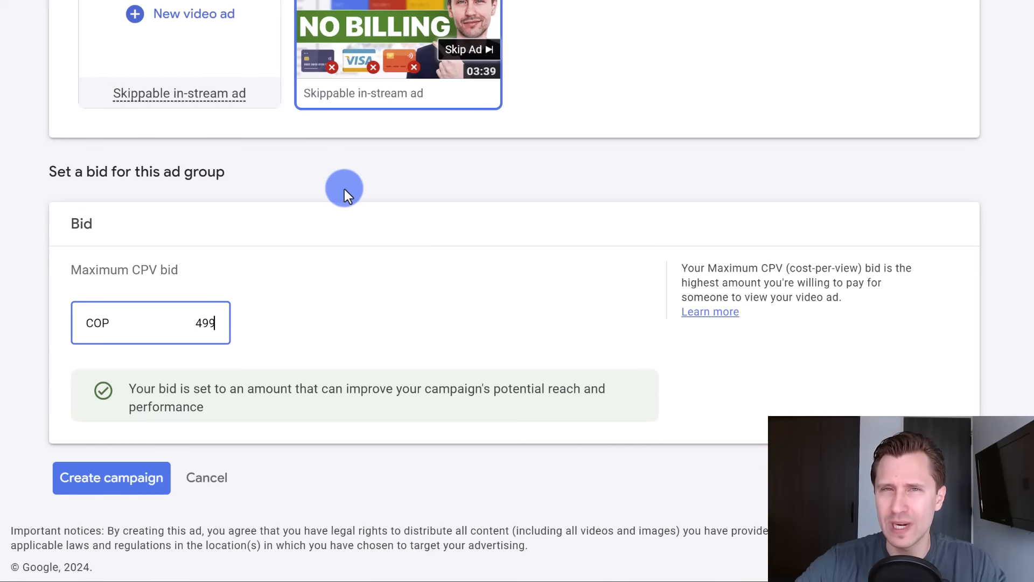
# Step: Review the ad group's name and targeting, and try to create the campaign
pyautogui.scroll(15, 402, 293)
pyautogui.scroll(20, 445, 362)
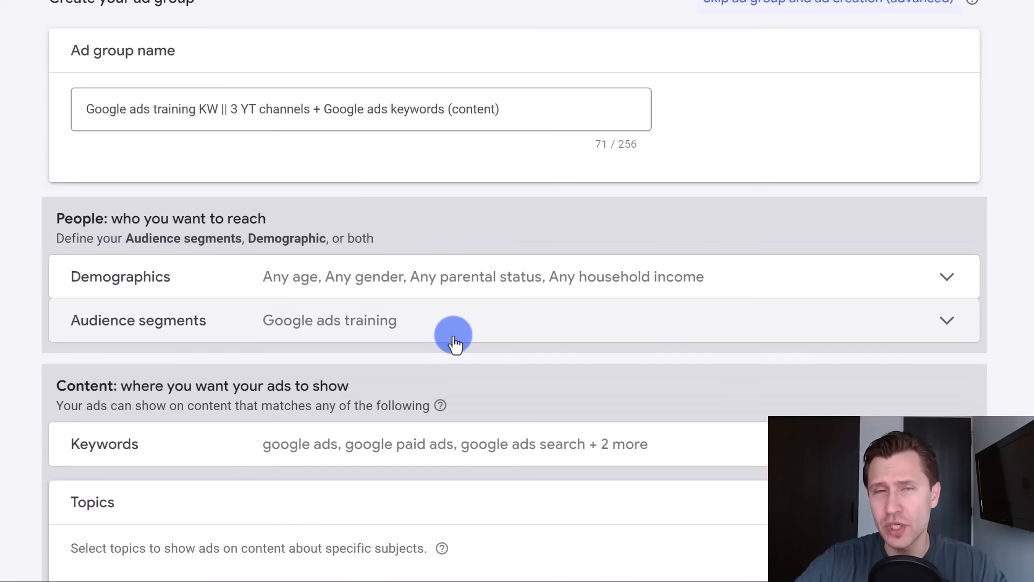
pyautogui.scroll(-8, 454, 329)
pyautogui.scroll(-7, 458, 329)
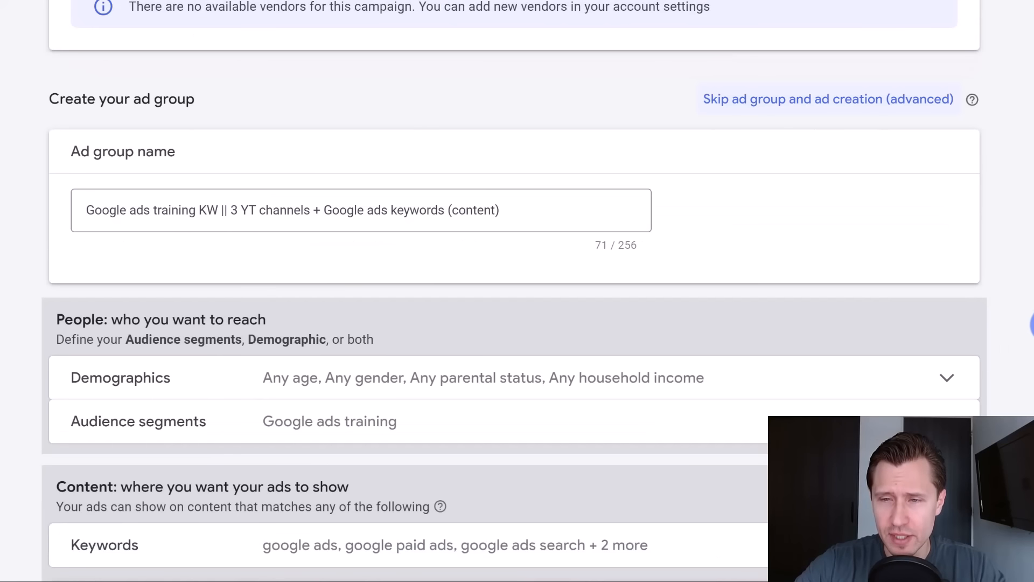
pyautogui.scroll(-20, 100, 477)
pyautogui.click(101, 477)
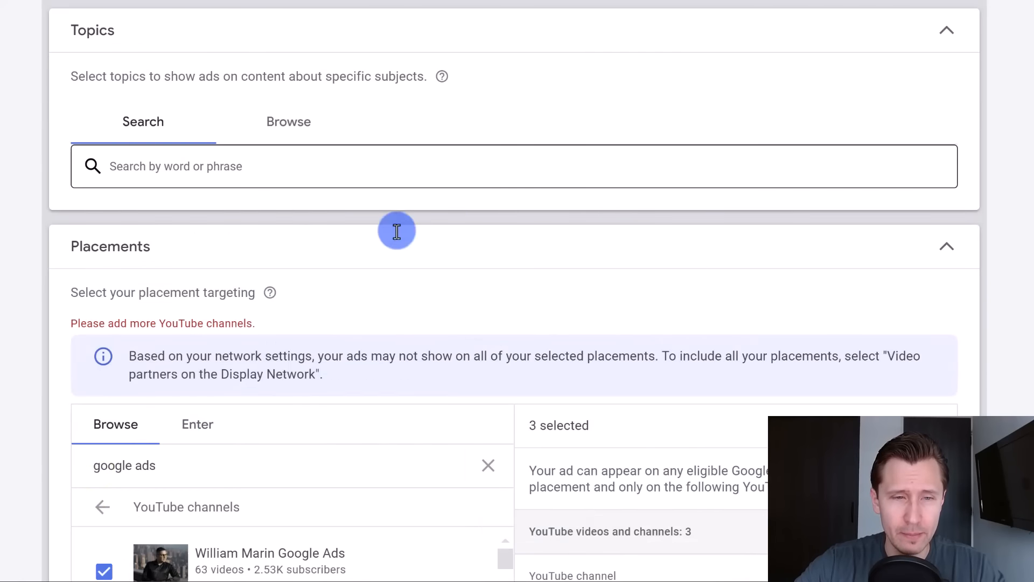
# Step: Remove all selected YouTube channels from the ad group's placement targeting and collapse the Placements section
pyautogui.scroll(-2, 396, 230)
pyautogui.click(129, 323)
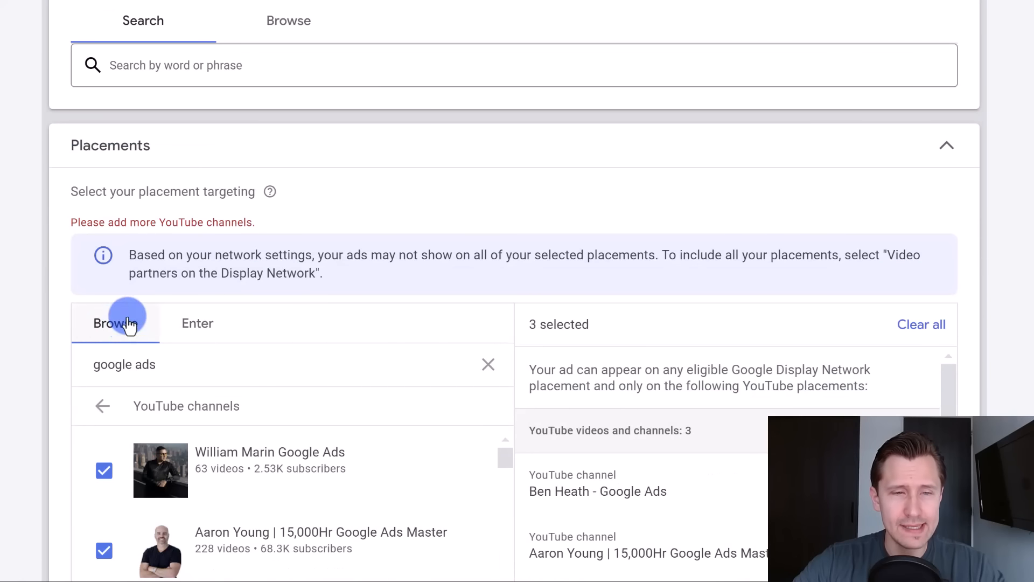
pyautogui.scroll(-2, 104, 257)
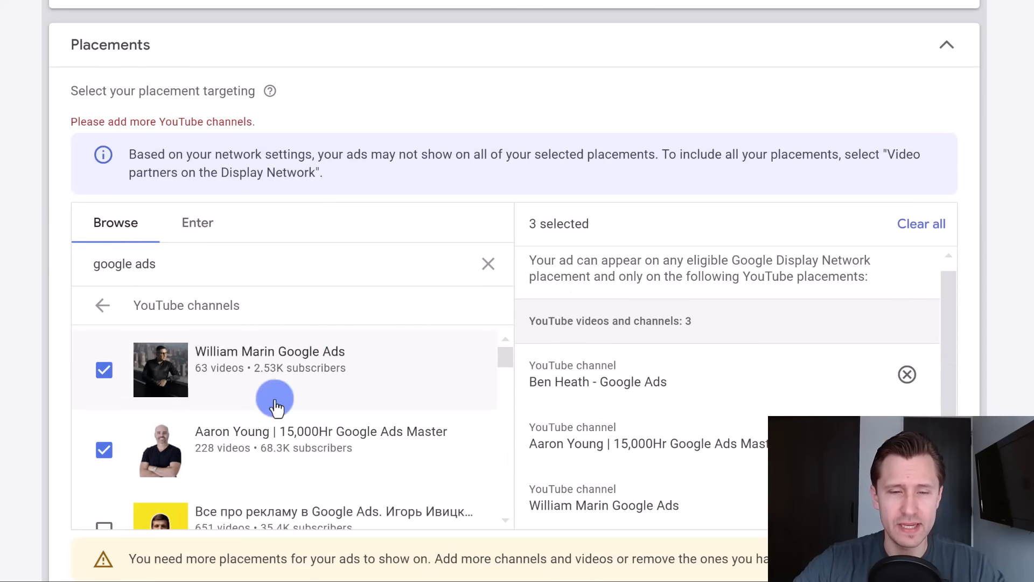
pyautogui.moveTo(268, 560); pyautogui.dragTo(732, 307)
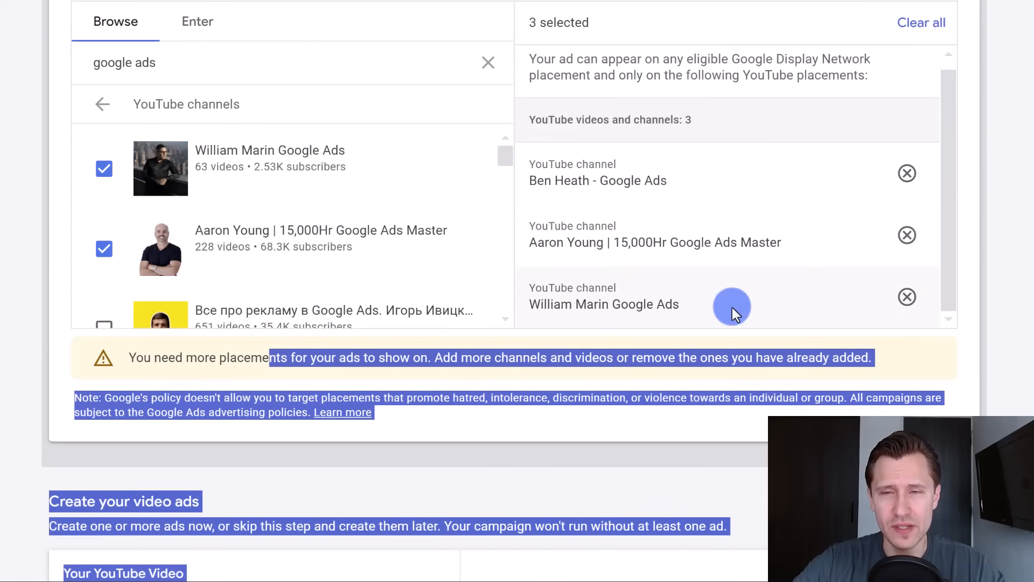
pyautogui.click(897, 164)
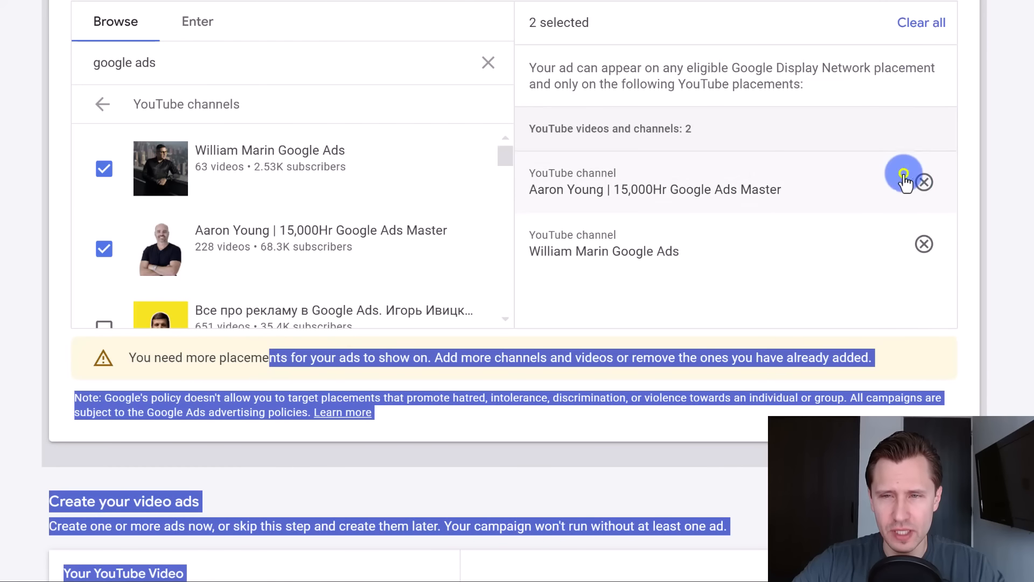
pyautogui.click(931, 21)
pyautogui.click(988, 146)
pyautogui.scroll(4, 964, 140)
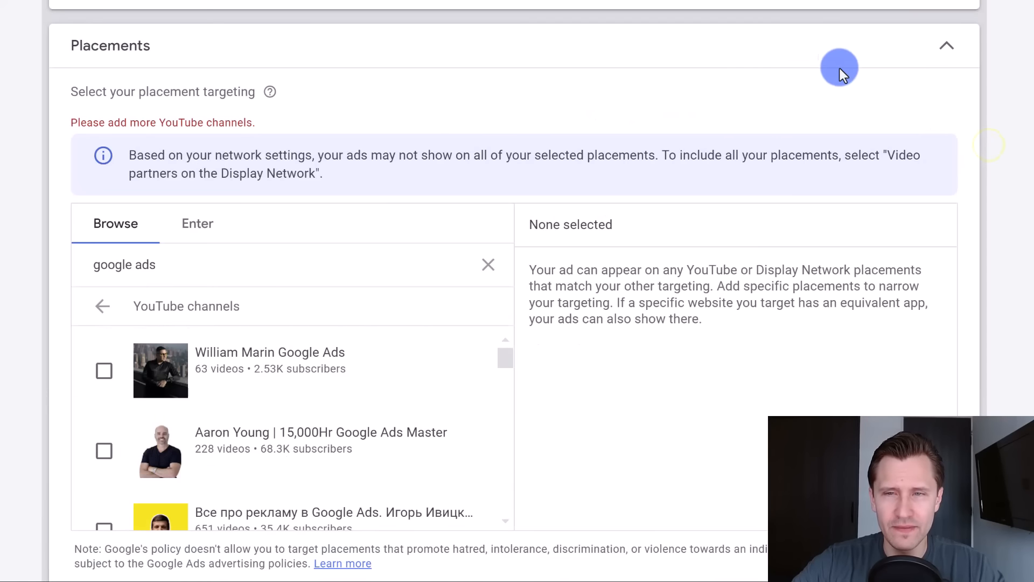
pyautogui.click(832, 47)
# Step: Create the campaign and expand its ad group information in the settings summary
pyautogui.scroll(-20, 942, 294)
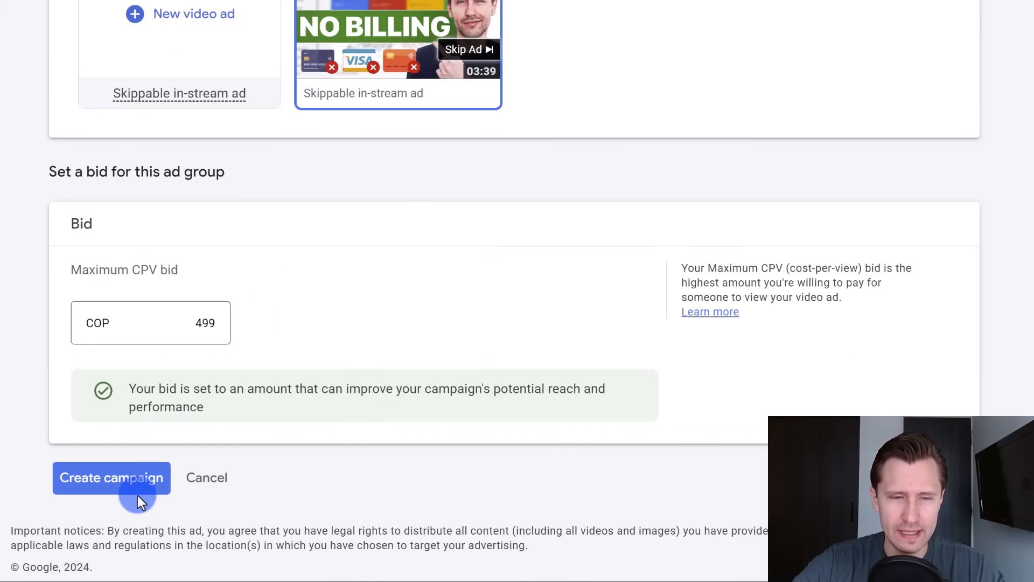
pyautogui.click(118, 479)
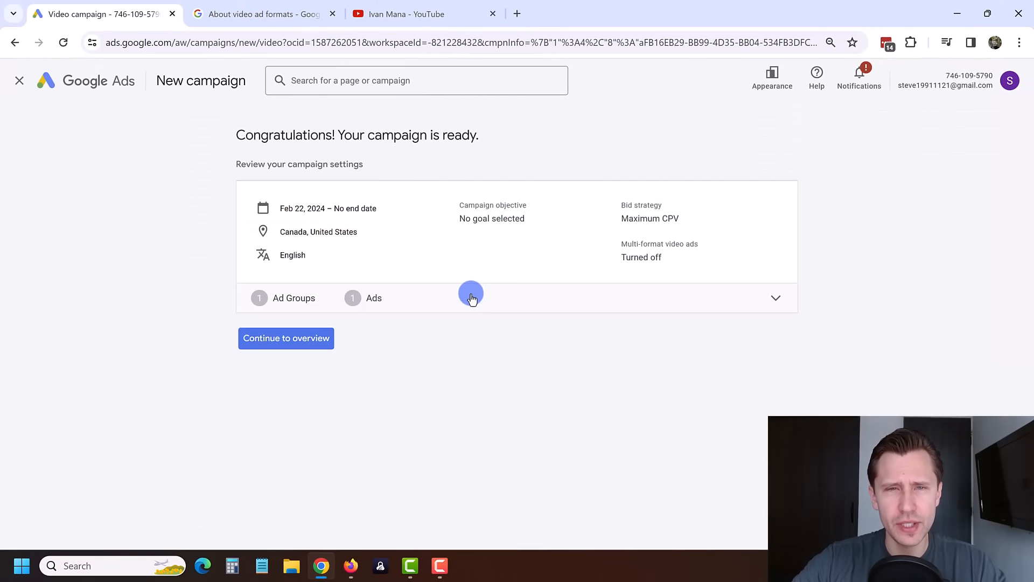
pyautogui.click(472, 297)
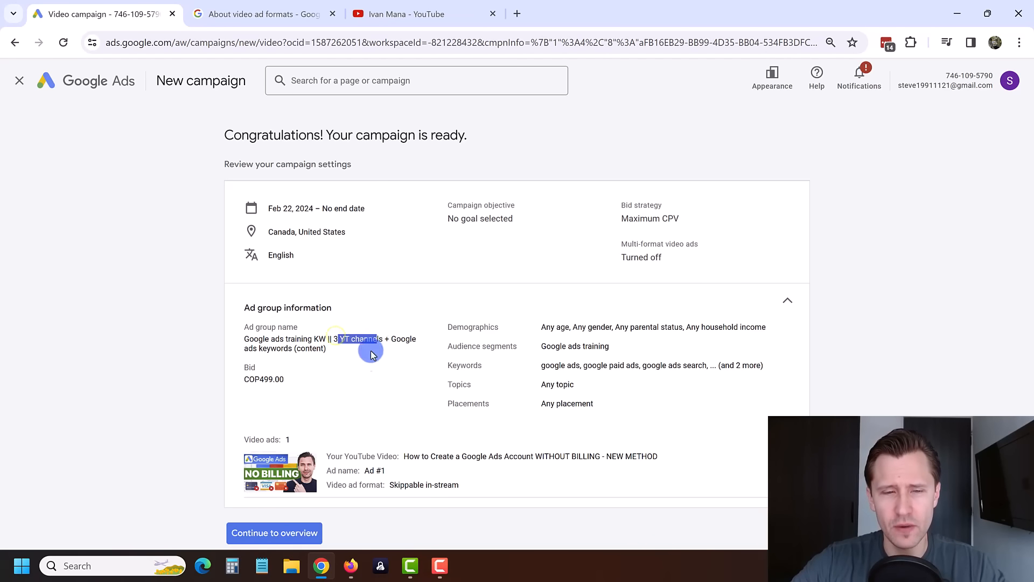
# Step: Continue to the campaign overview and open the list of all campaigns
pyautogui.click(294, 531)
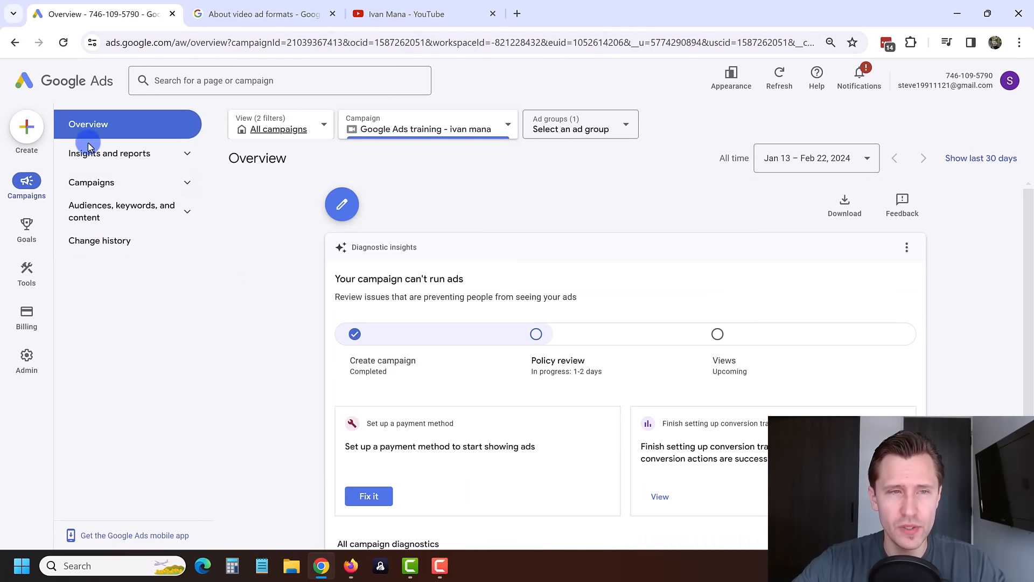
pyautogui.click(99, 186)
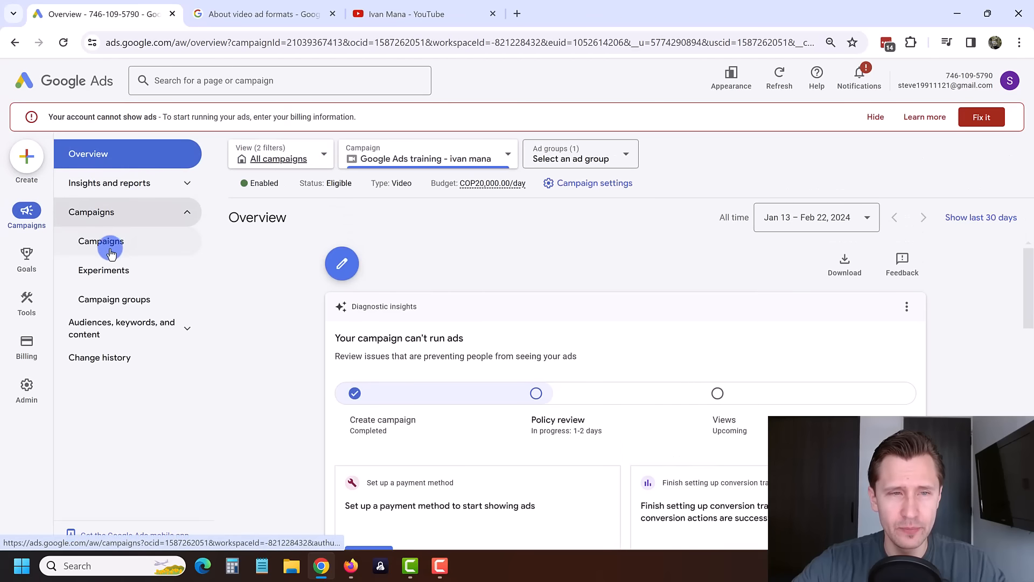
pyautogui.click(109, 253)
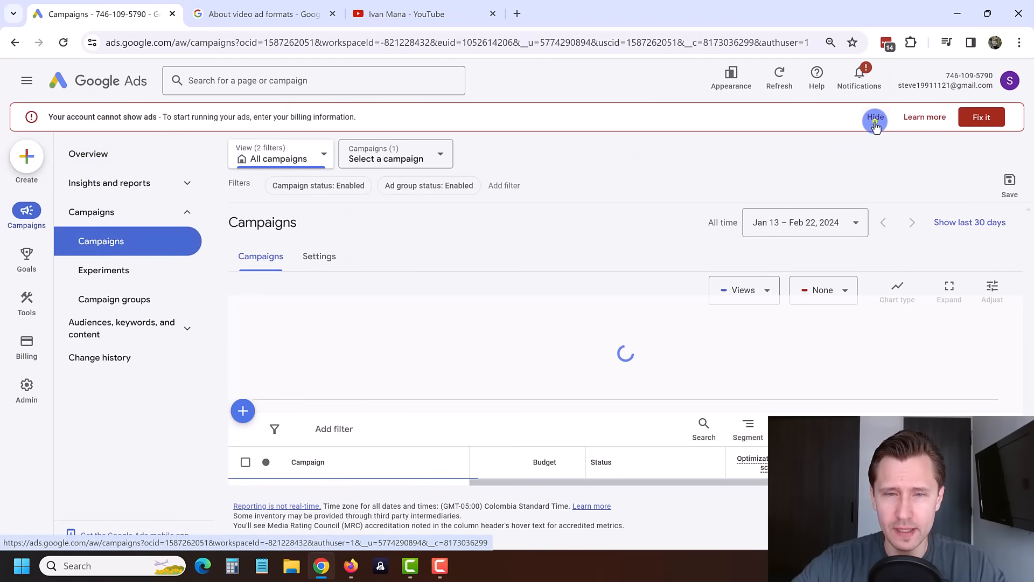
pyautogui.click(875, 119)
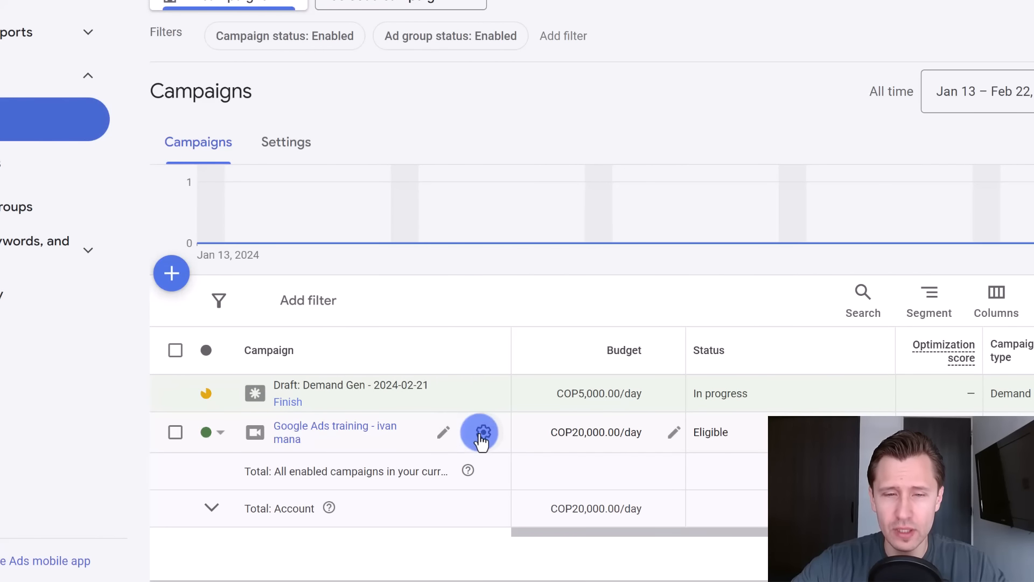
# Step: Open and close the Google Ads training campaign's settings, and open its ad groups
pyautogui.click(481, 434)
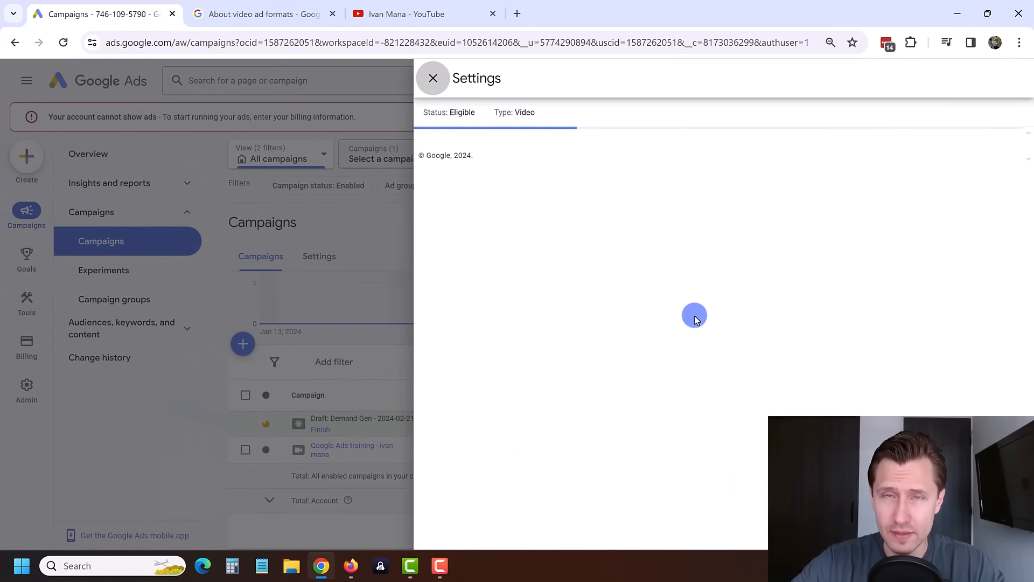
pyautogui.click(376, 308)
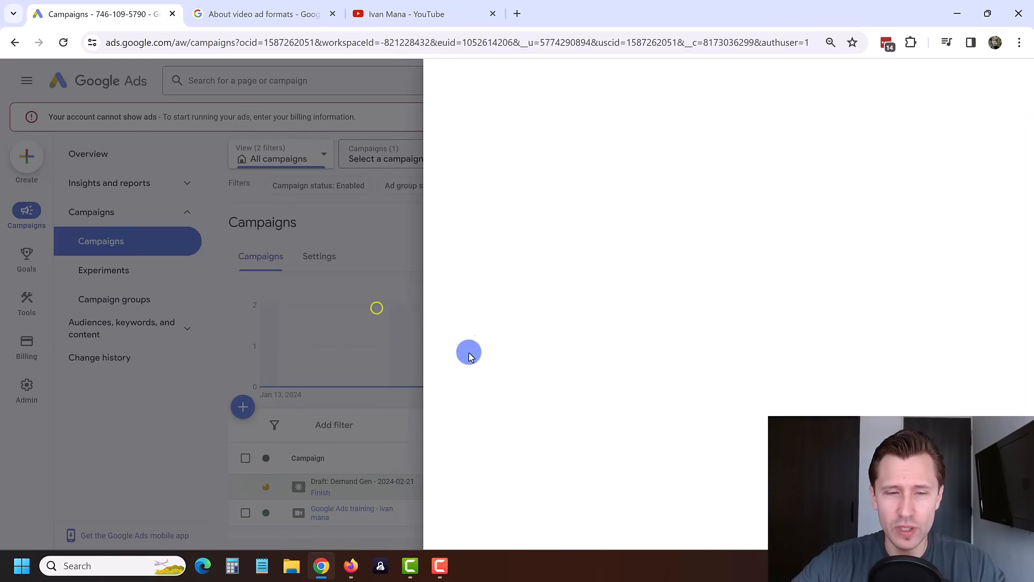
pyautogui.click(346, 513)
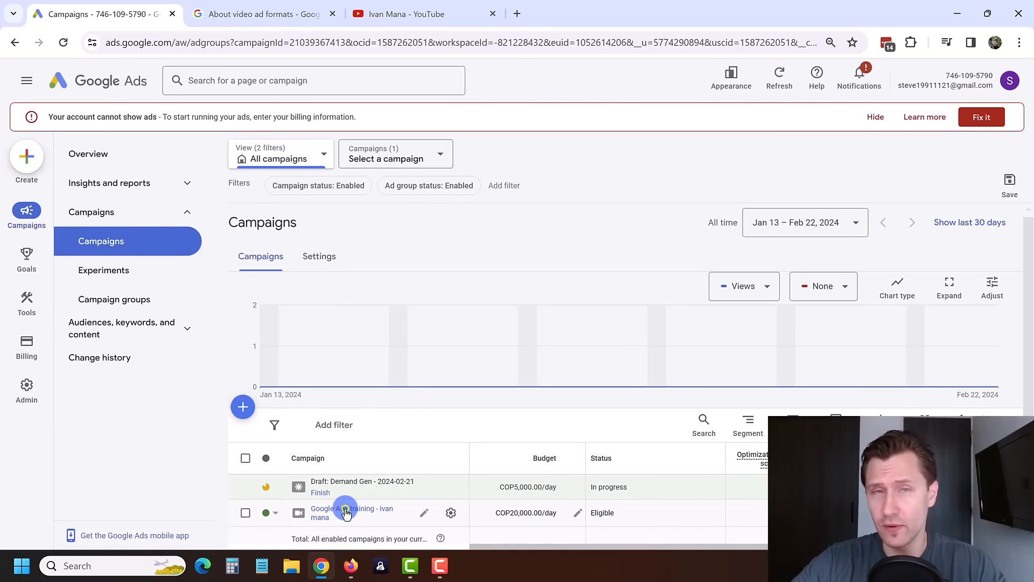
pyautogui.scroll(-1, 342, 484)
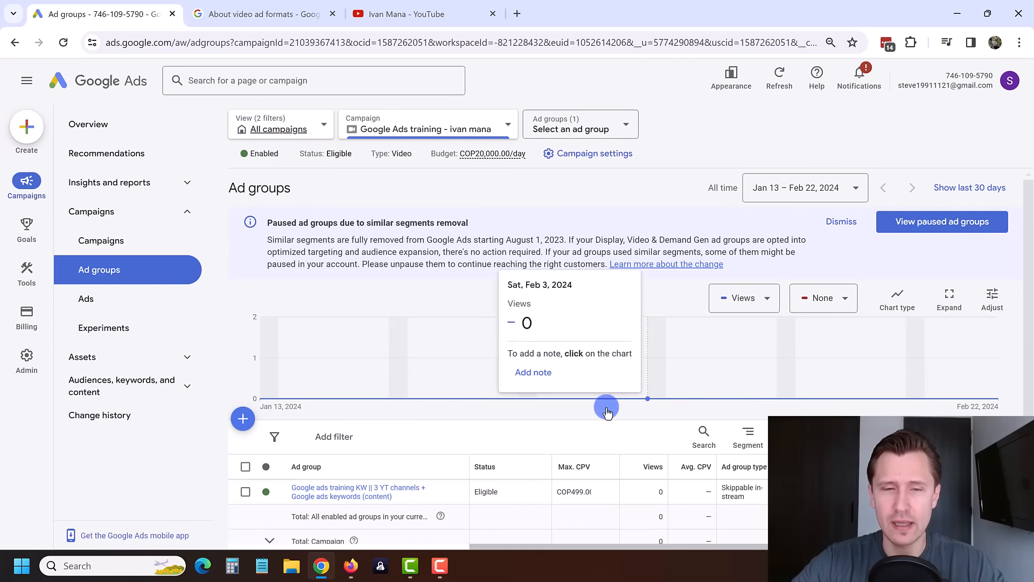
# Step: Rename the ad group to "Google ads training KW || Google ads keywords (content)" by removing the "3 YT channels +" part, and save it
pyautogui.click(527, 402)
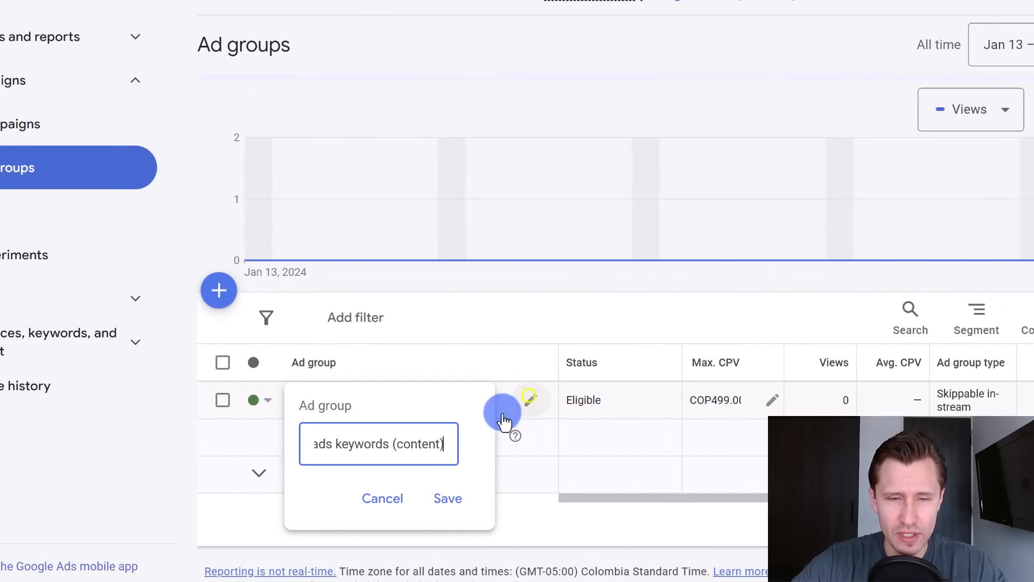
pyautogui.moveTo(369, 438)
pyautogui.mouseDown()
pyautogui.moveTo(300, 431)
pyautogui.moveTo(443, 440)
pyautogui.mouseUp()
pyautogui.click(415, 443)
pyautogui.press('BackSpace')
pyautogui.press('BackSpace')
pyautogui.press('BackSpace')
pyautogui.press('BackSpace')
pyautogui.press('BackSpace')
pyautogui.press('BackSpace')
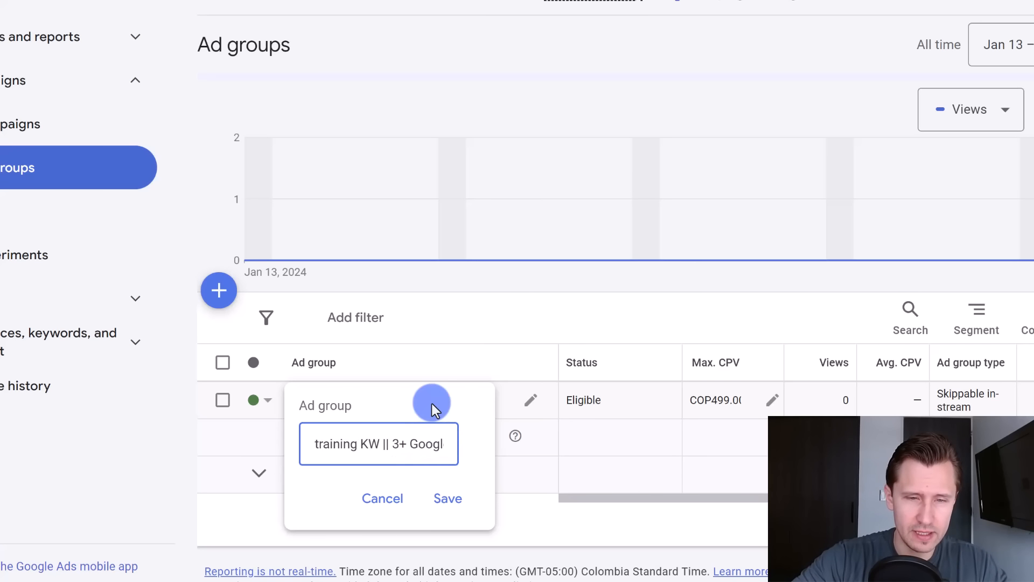
pyautogui.press('Right')
pyautogui.press('BackSpace')
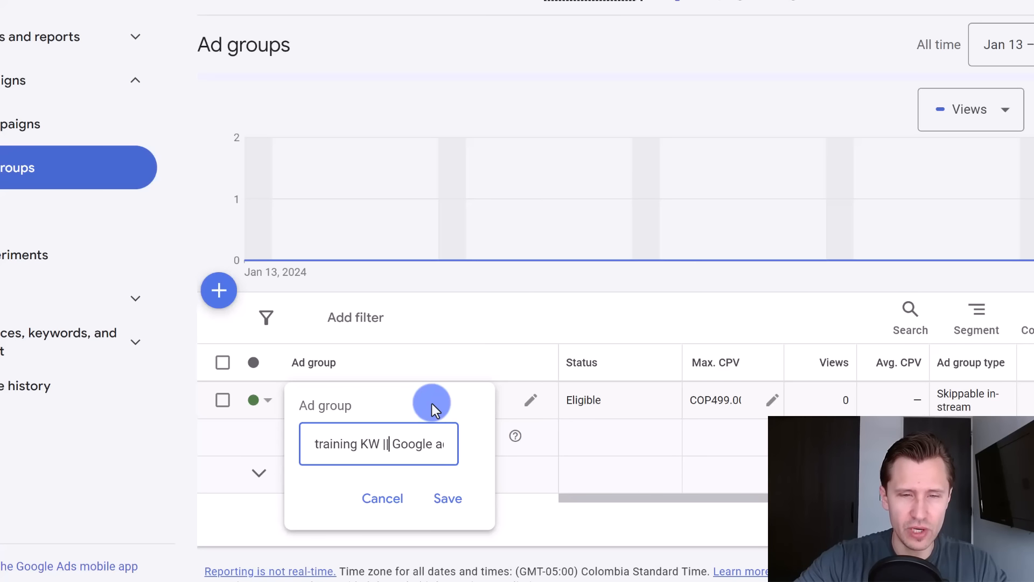
pyautogui.click(467, 499)
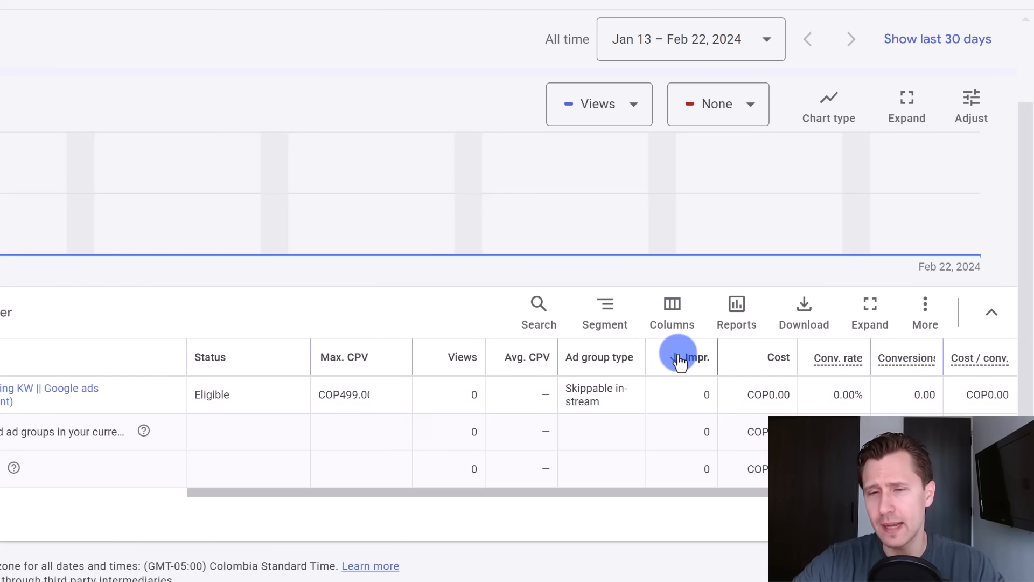
# Step: Open the column customization for the ad groups table and expand the Viewability and Performance categories
pyautogui.moveTo(532, 364)
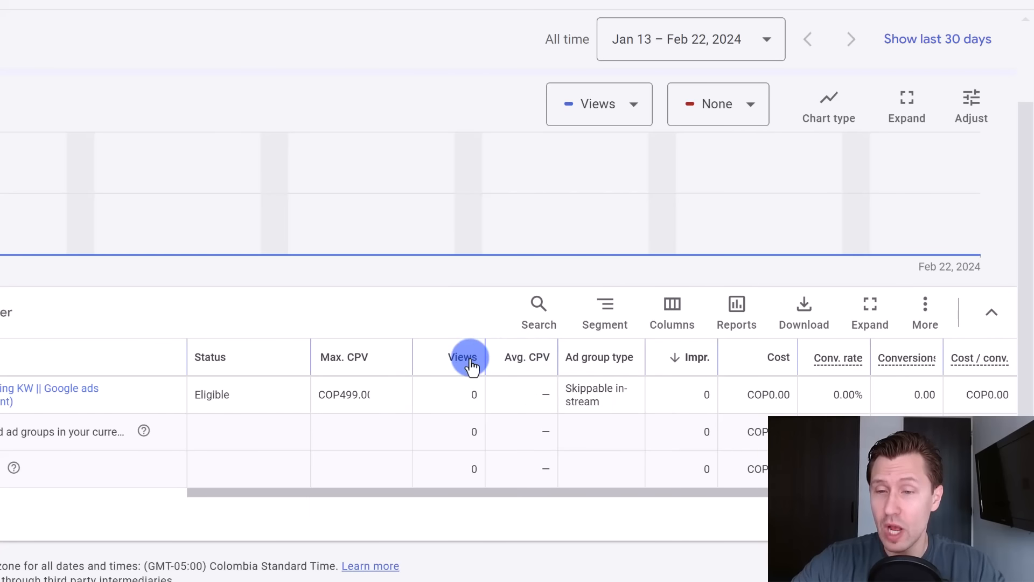
pyautogui.moveTo(463, 359)
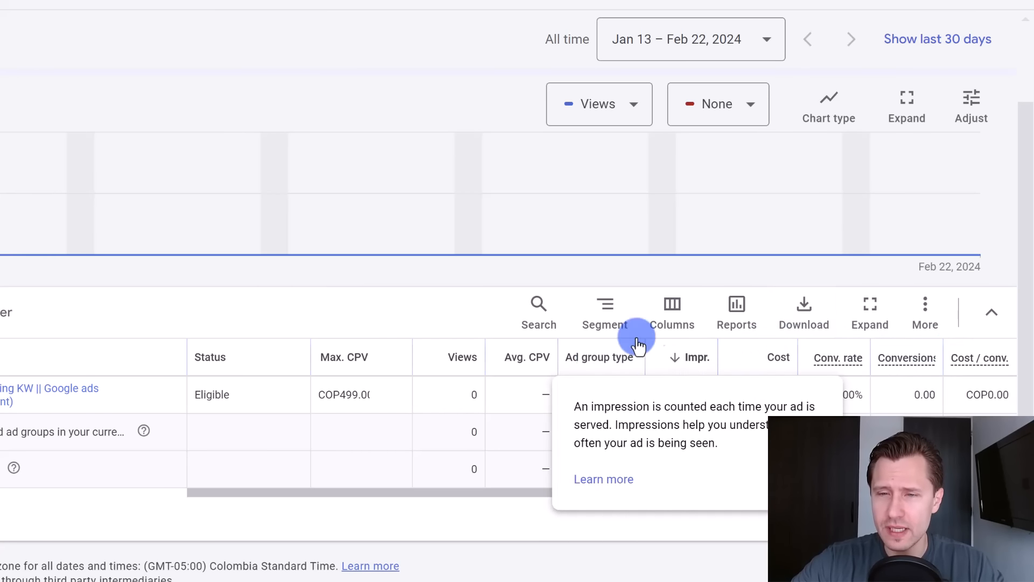
pyautogui.click(672, 307)
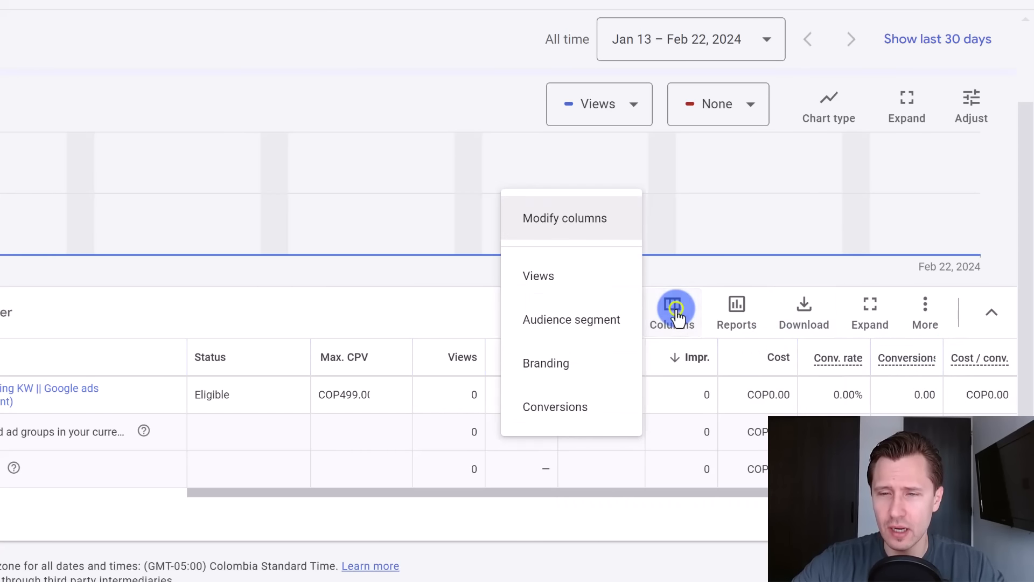
pyautogui.click(560, 217)
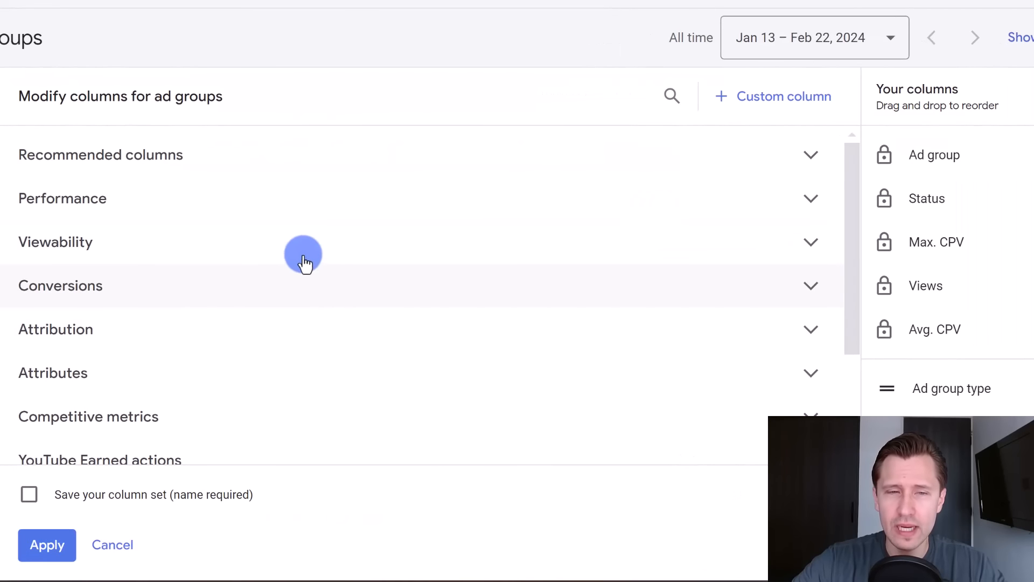
pyautogui.click(219, 241)
pyautogui.click(106, 197)
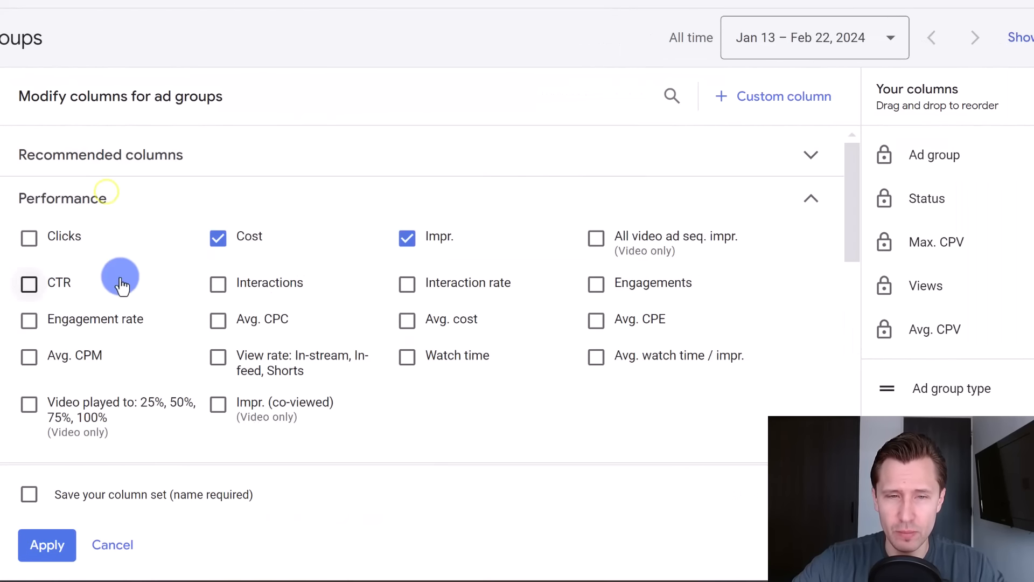
pyautogui.click(139, 161)
pyautogui.click(134, 169)
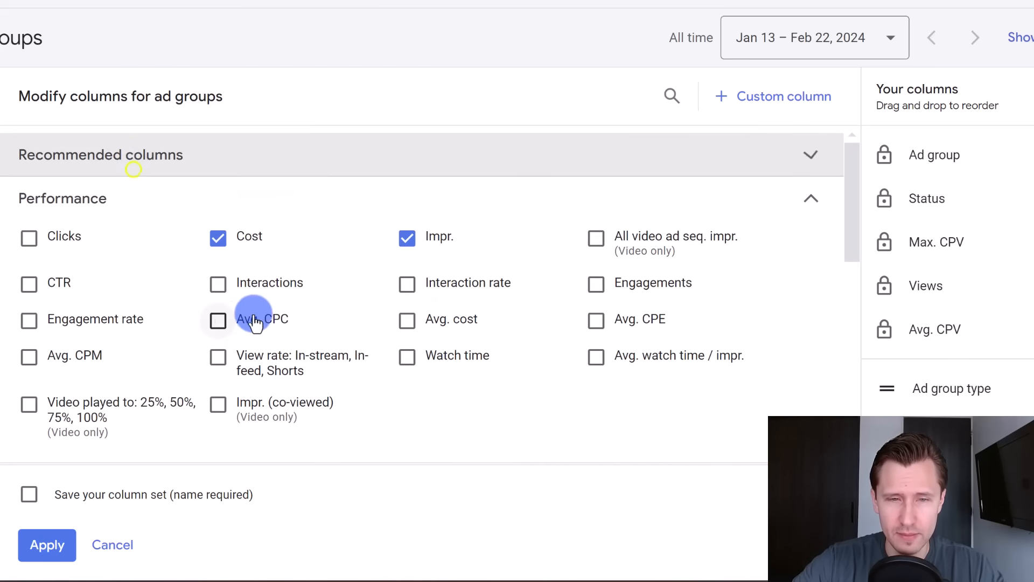
# Step: Examine the available performance, viewability, conversion and attribute columns for the ad groups table
pyautogui.scroll(-6, 248, 326)
pyautogui.scroll(4, 104, 289)
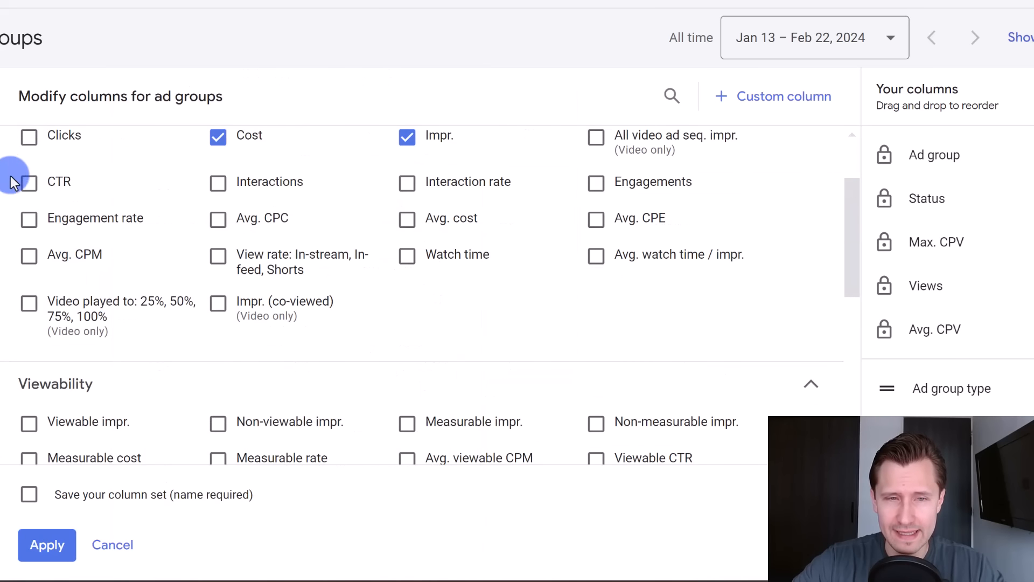
pyautogui.moveTo(37, 186)
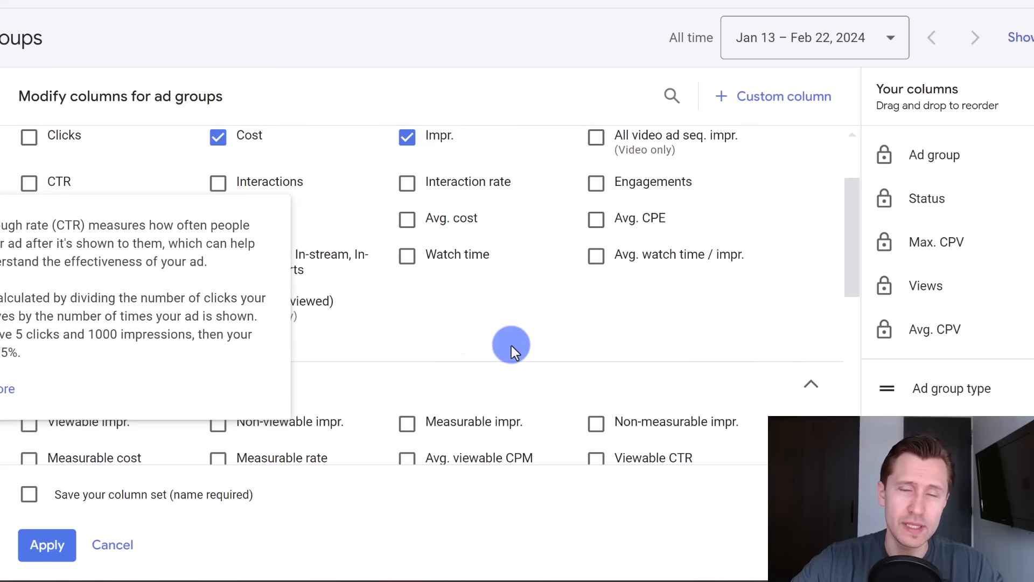
pyautogui.scroll(-5, 426, 326)
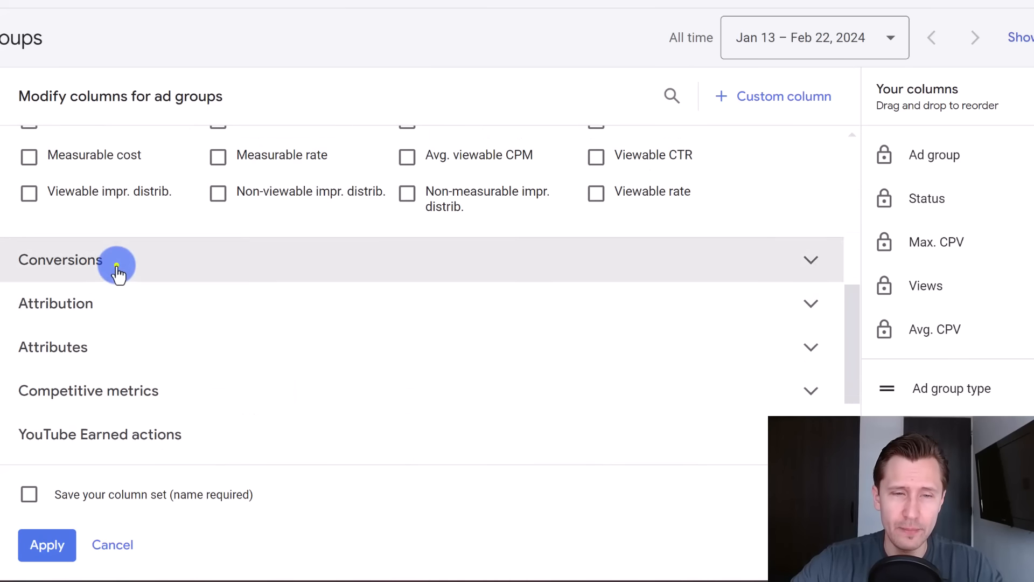
pyautogui.click(117, 264)
pyautogui.scroll(-10, 133, 343)
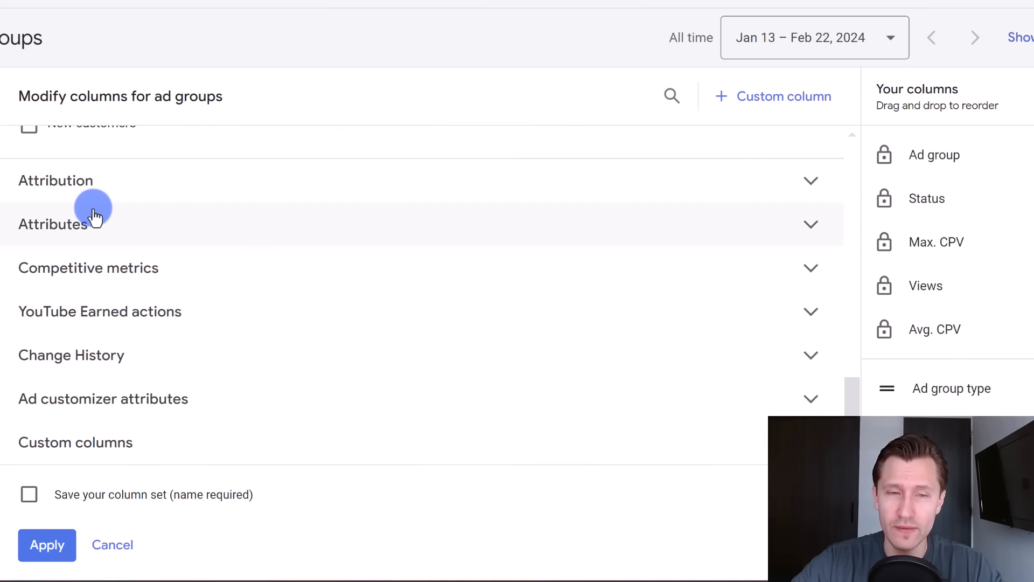
pyautogui.click(81, 216)
pyautogui.scroll(-4, 216, 315)
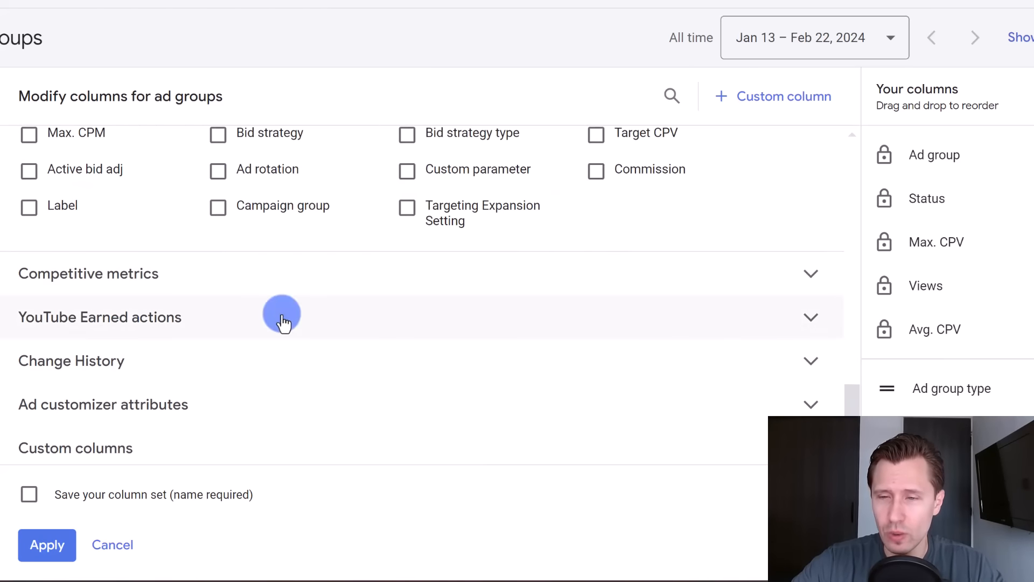
pyautogui.scroll(-3, 891, 353)
# Step: Try moving the Conv. rate column and enabling a saved column set, and cancel the column changes
pyautogui.moveTo(884, 350); pyautogui.dragTo(889, 406)
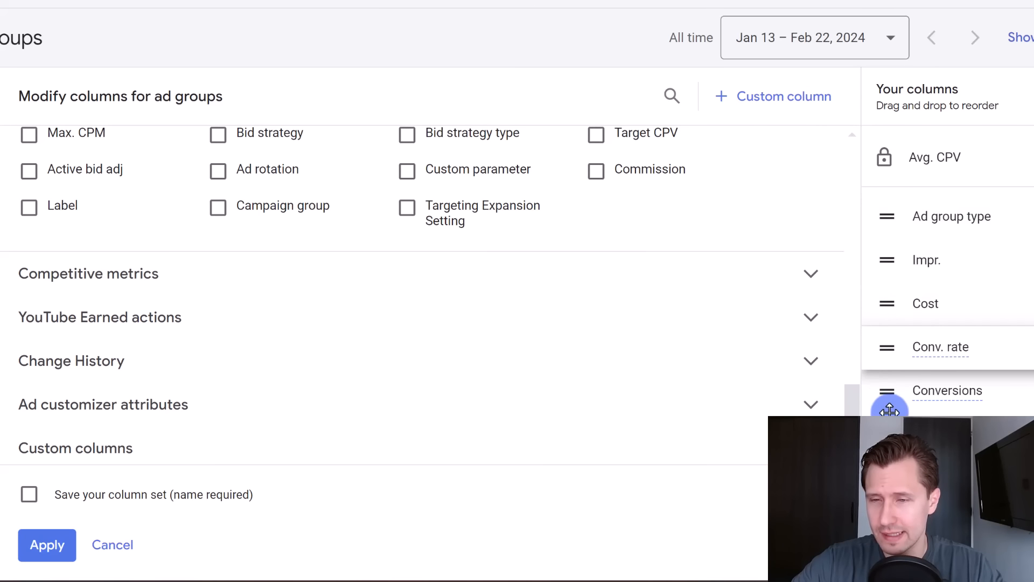
pyautogui.click(30, 493)
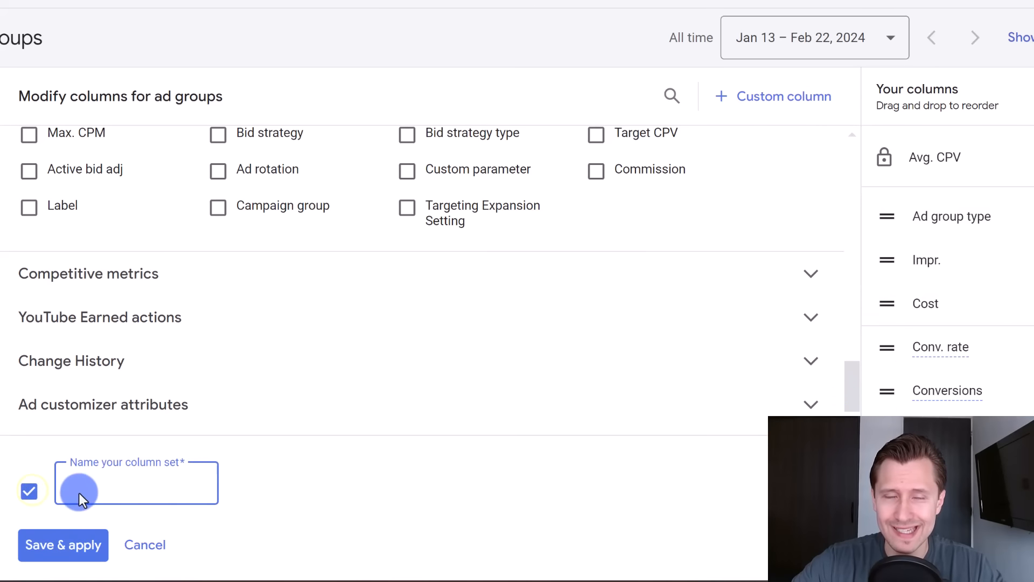
pyautogui.click(165, 554)
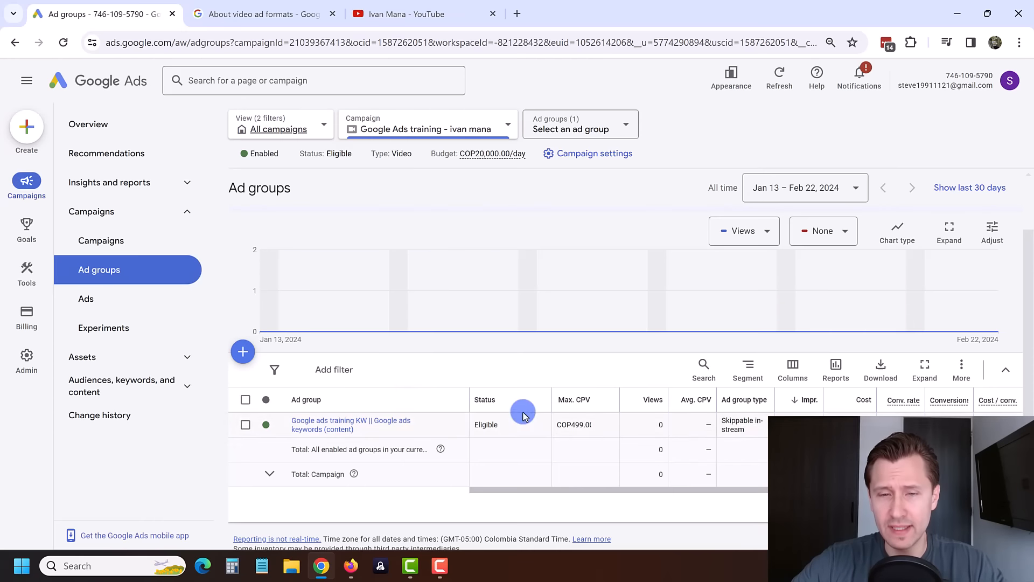
# Step: Open Ad #1 of the campaign for editing, review its URL, call-to-action, headline and banner settings, and cancel
pyautogui.click(94, 303)
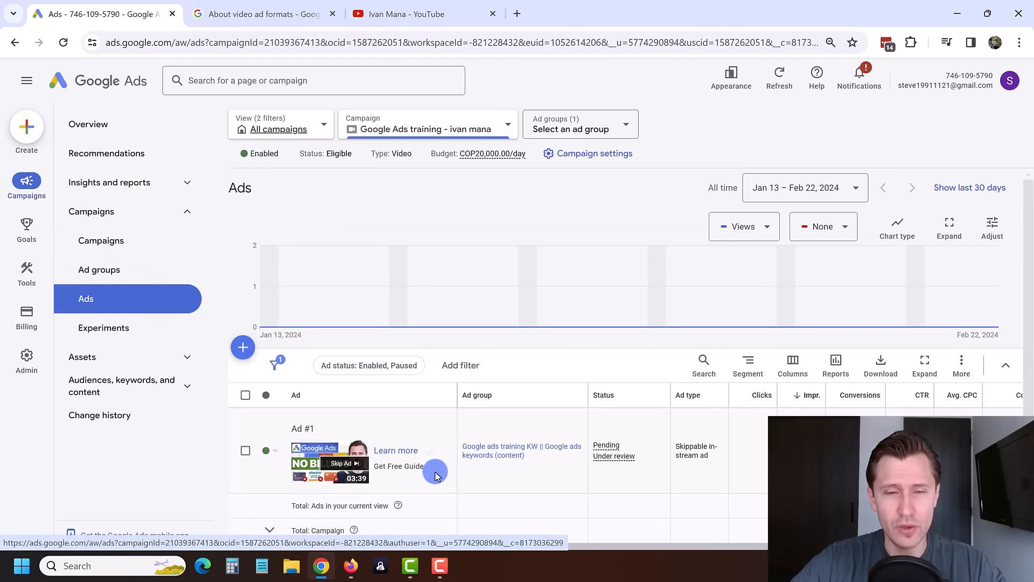
pyautogui.click(436, 462)
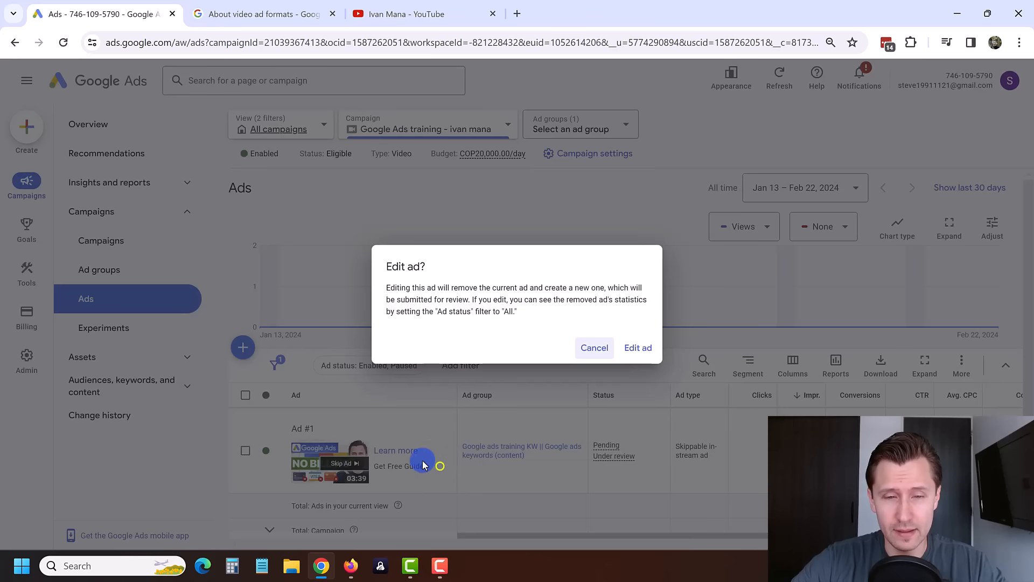
pyautogui.click(634, 349)
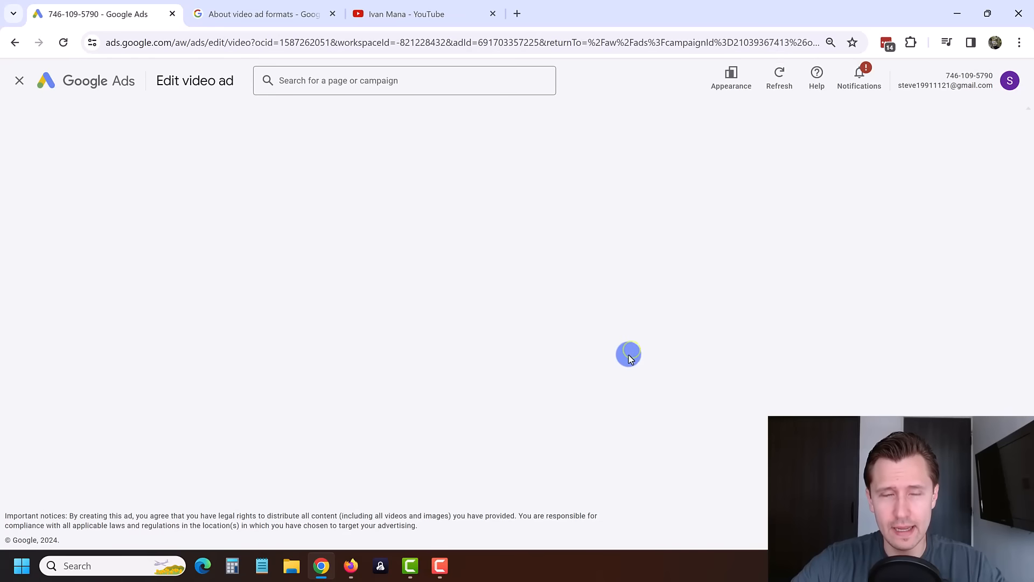
pyautogui.scroll(-4, 261, 323)
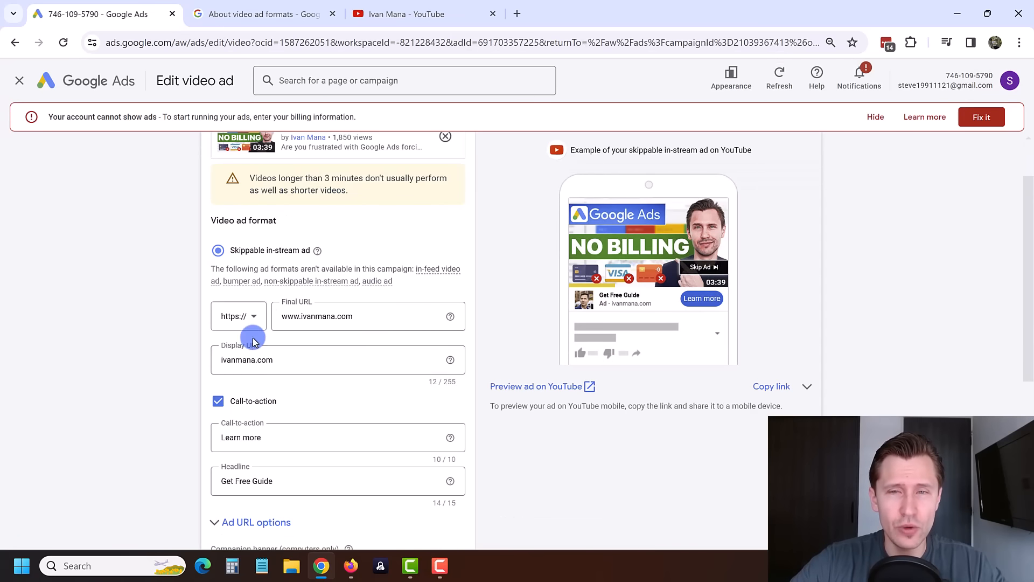
pyautogui.scroll(-3, 275, 341)
pyautogui.scroll(6, 272, 347)
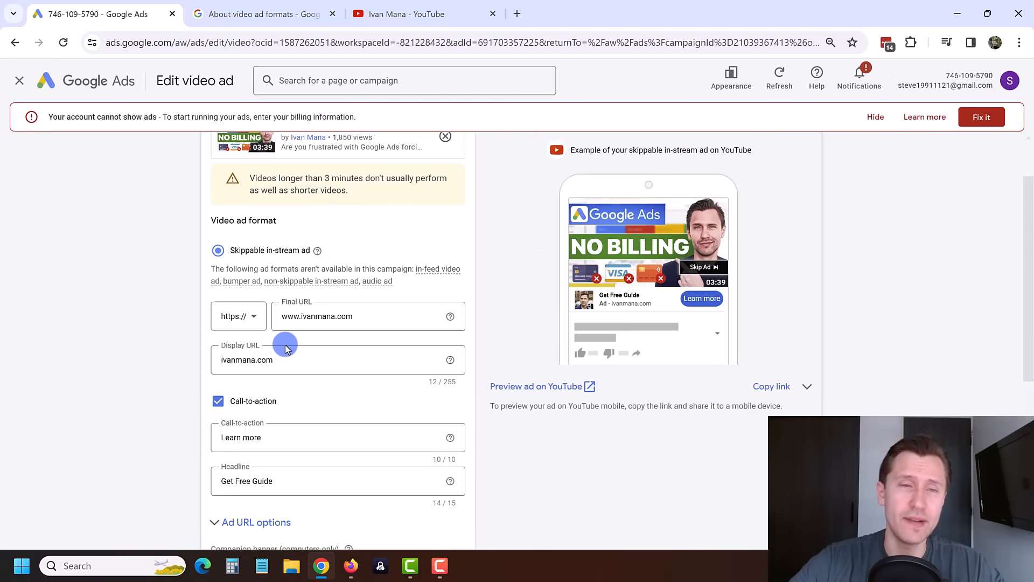
pyautogui.scroll(-6, 285, 351)
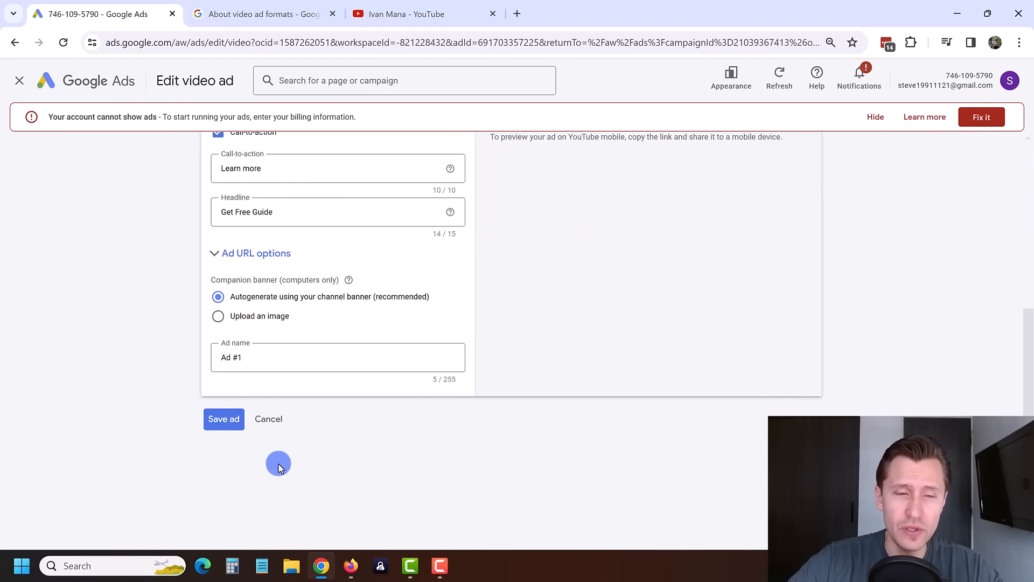
pyautogui.click(268, 419)
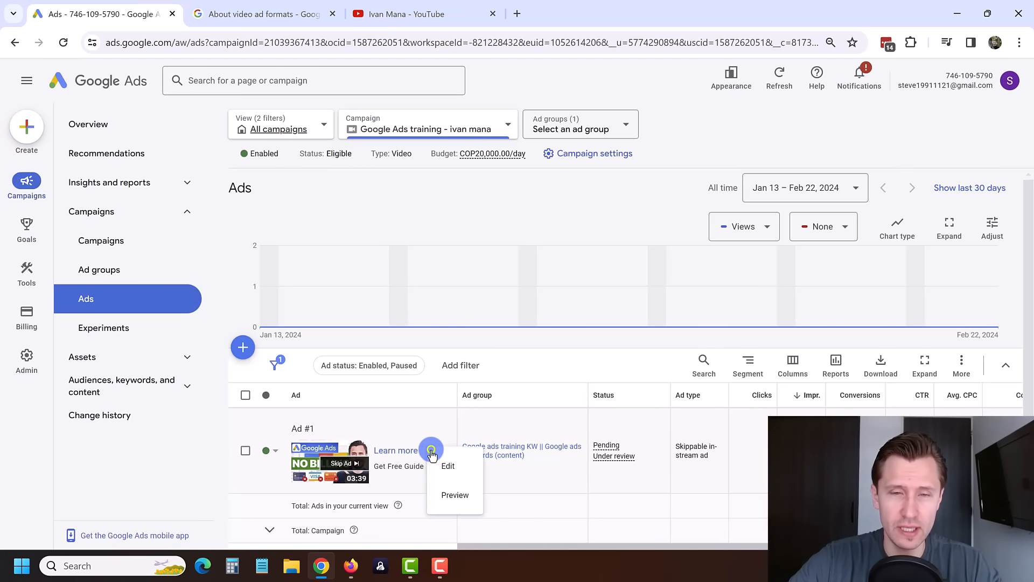
# Step: Request editing of Ad #1 again, read the notice about replacing the current ad, and cancel
pyautogui.click(449, 464)
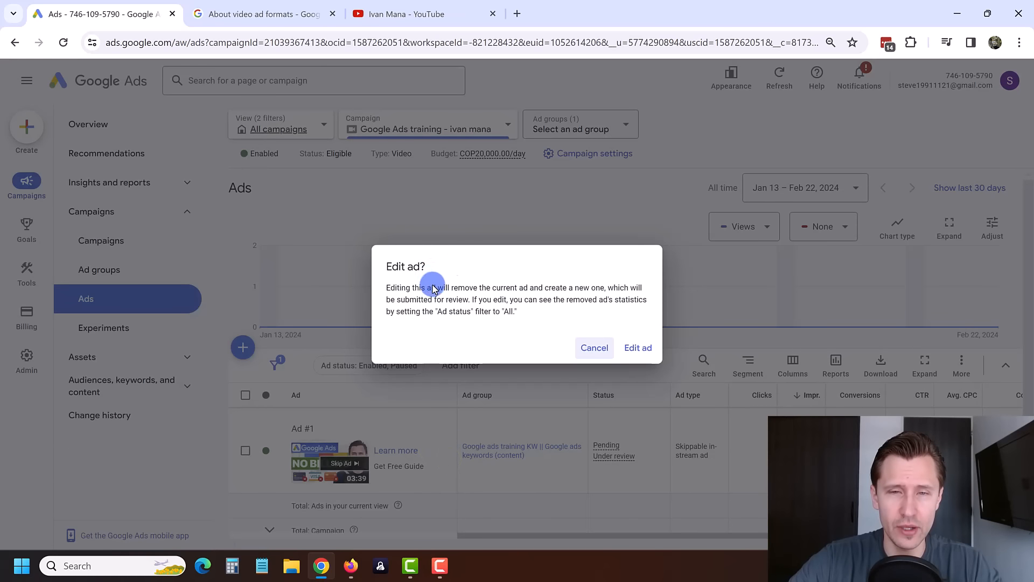
pyautogui.moveTo(469, 293); pyautogui.dragTo(611, 286)
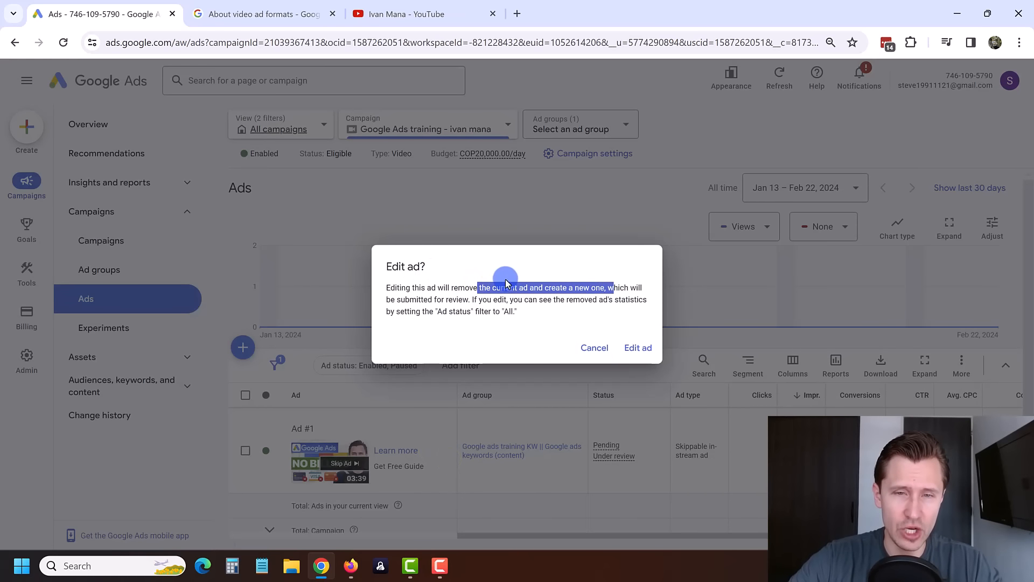
pyautogui.click(593, 347)
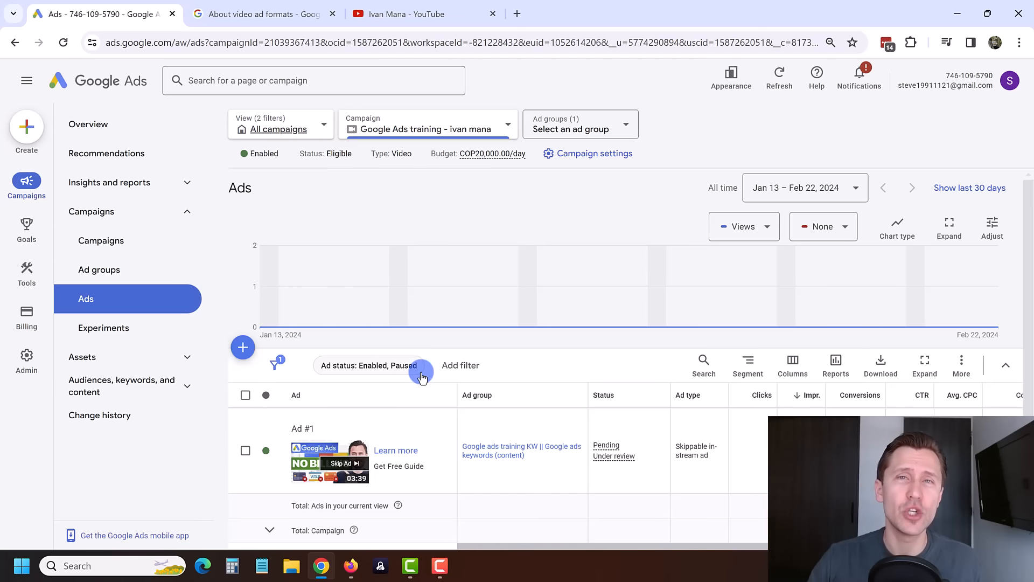
# Step: Switch to the YouTube channel page and browse through its list of videos
pyautogui.click(418, 11)
pyautogui.moveTo(123, 42); pyautogui.dragTo(258, 44)
pyautogui.click(296, 384)
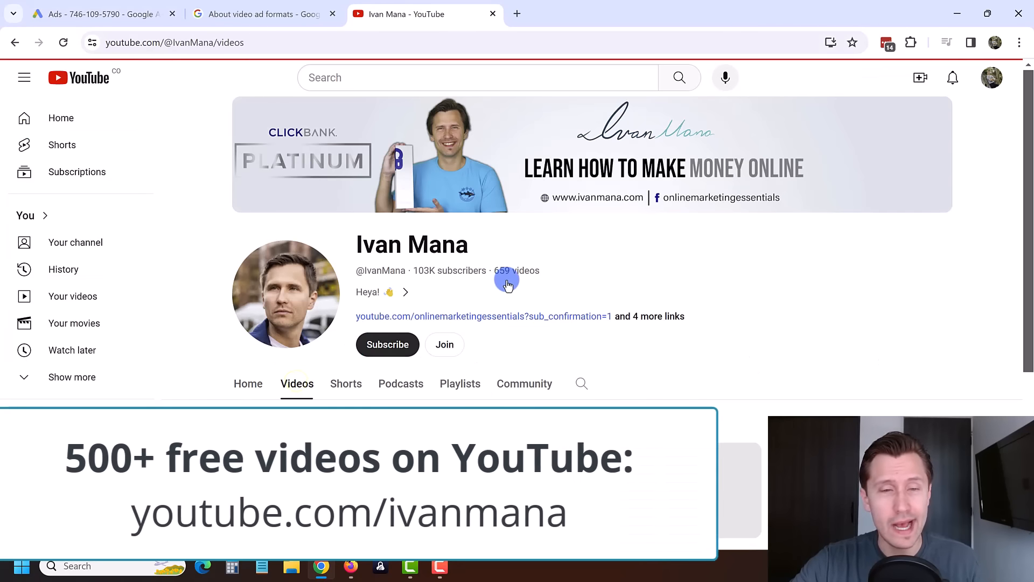
pyautogui.scroll(-1, 514, 353)
pyautogui.scroll(-4, 516, 356)
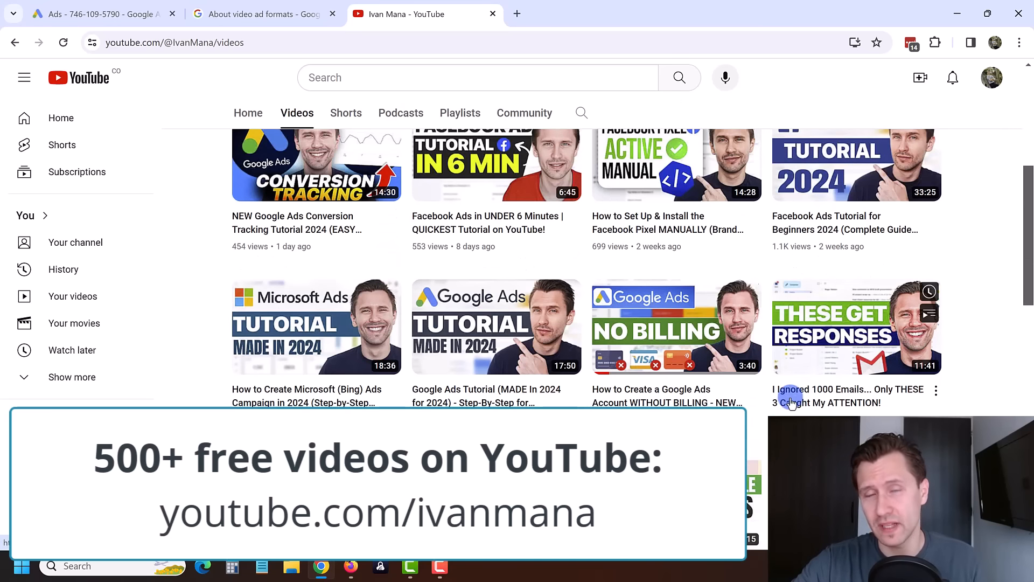
pyautogui.scroll(-2, 775, 345)
pyautogui.scroll(-6, 792, 328)
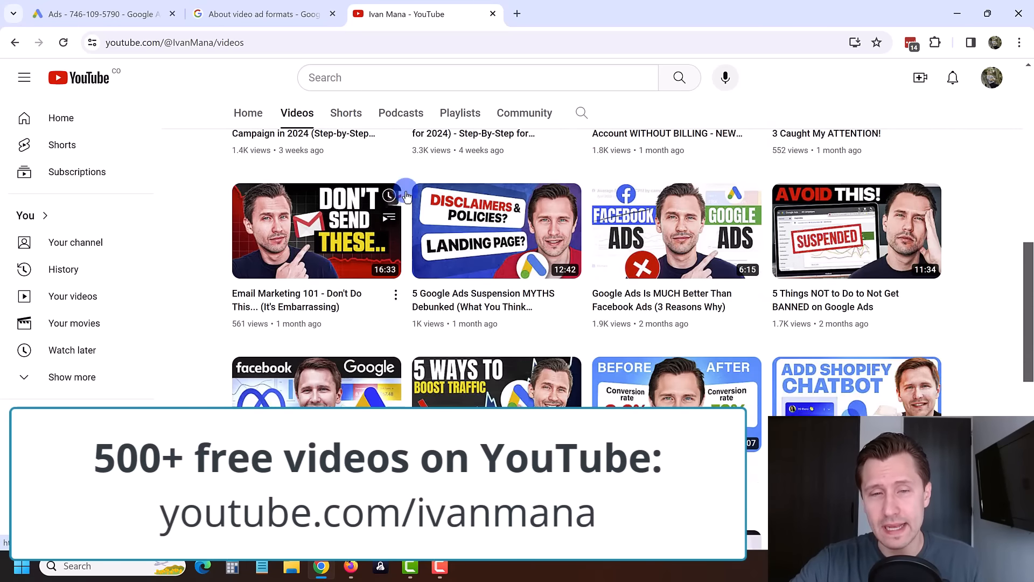
pyautogui.scroll(-6, 536, 388)
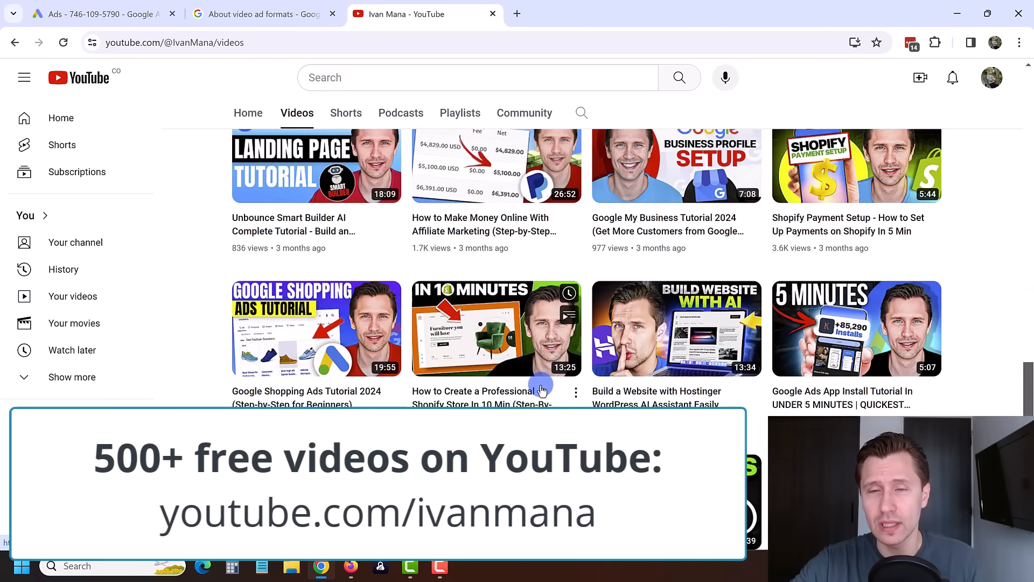
pyautogui.scroll(-4, 536, 389)
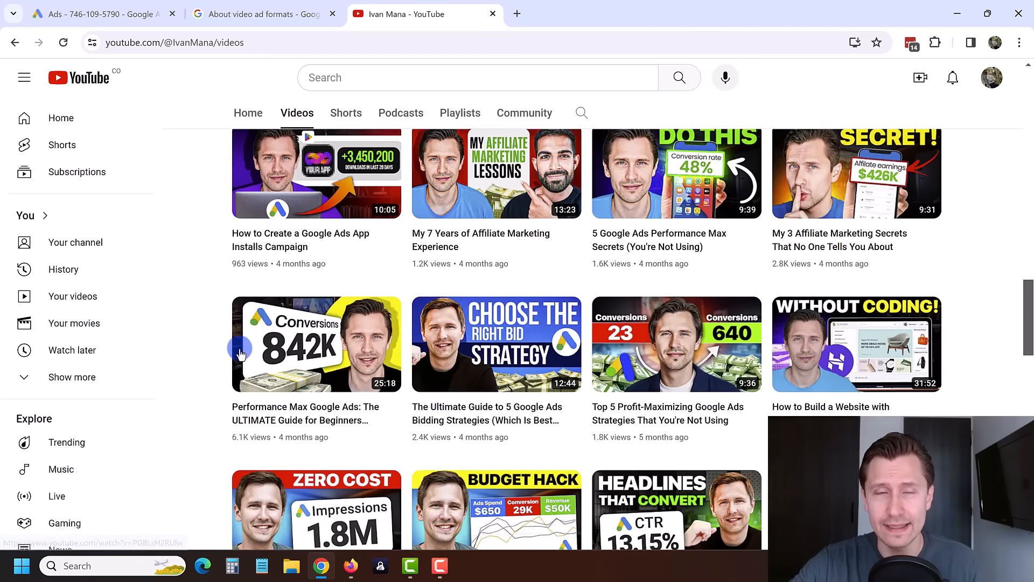
# Step: Open the website ivanmana.com in a new browser tab
pyautogui.click(517, 14)
pyautogui.write('ivanmana.com')
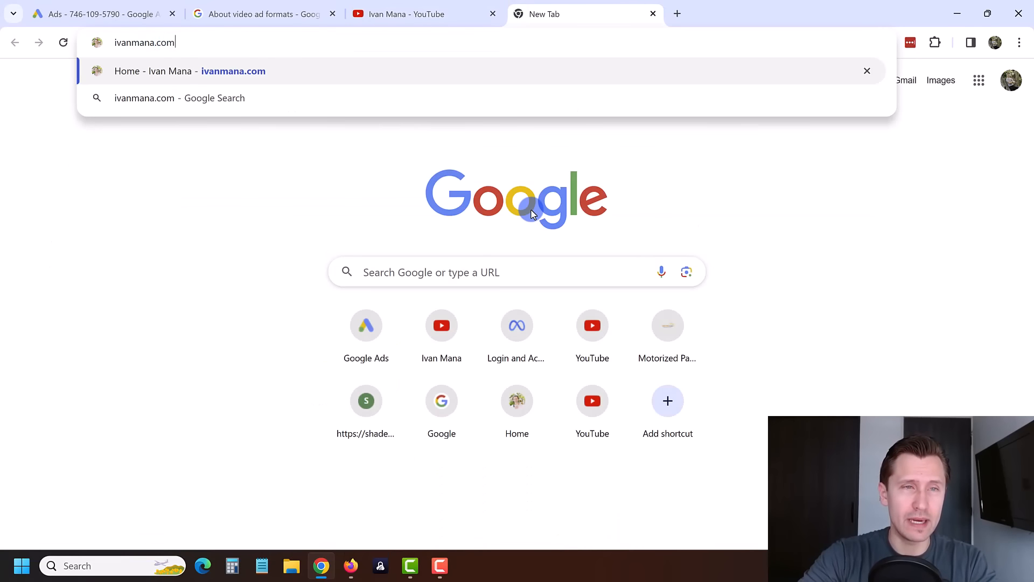
pyautogui.press('Return')
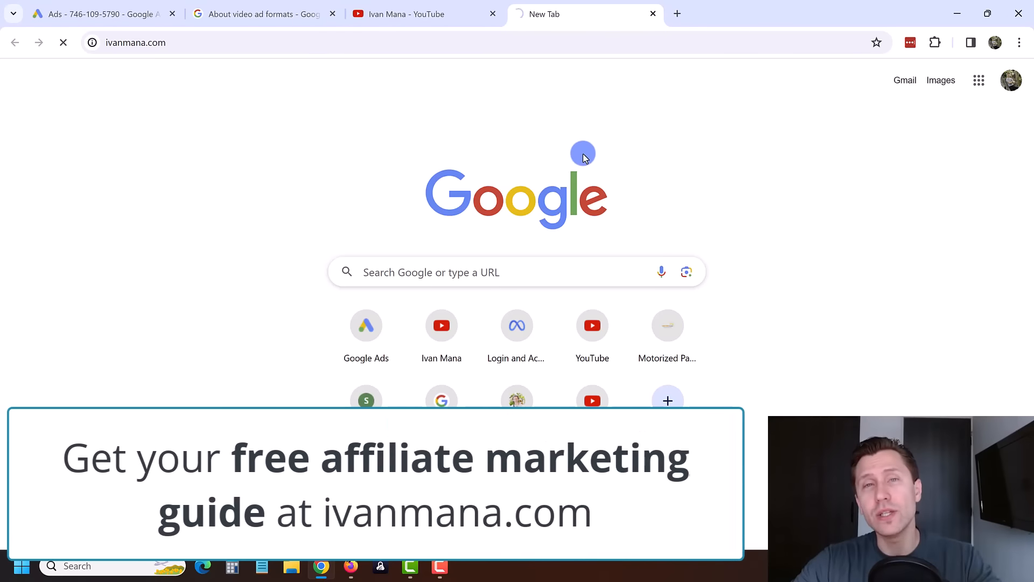